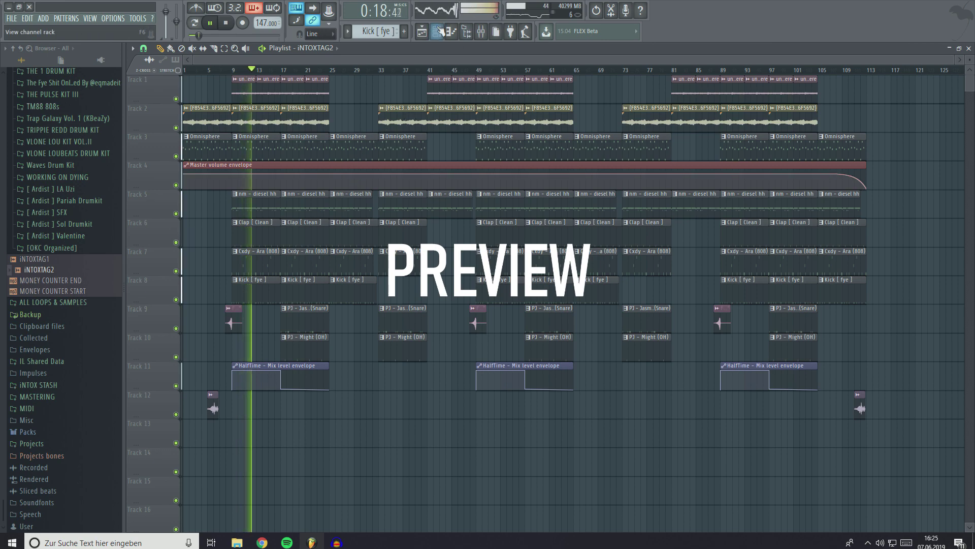
# Step: Open the channel rack and list all channels of the finished beat
pyautogui.press('F6')
pyautogui.click(508, 122)
pyautogui.click(505, 131)
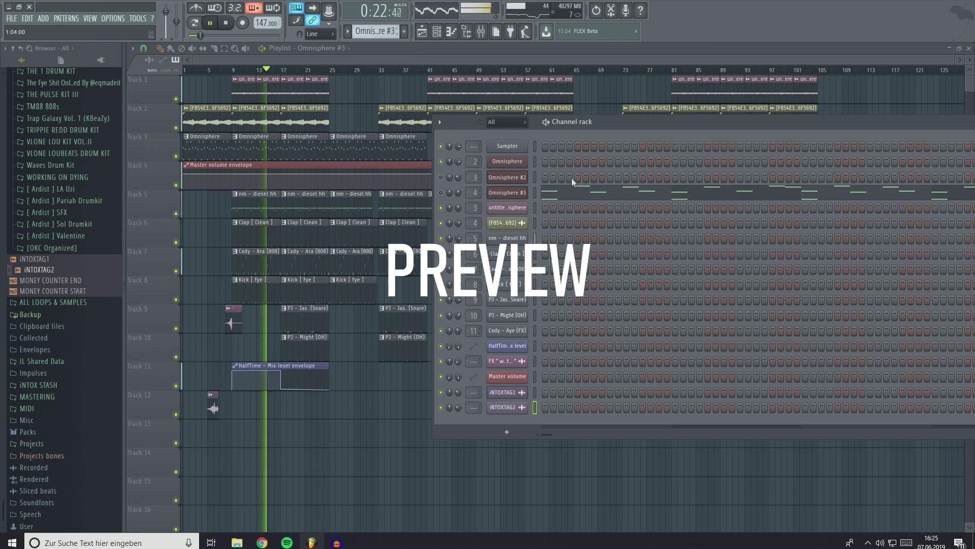
pyautogui.click(643, 165)
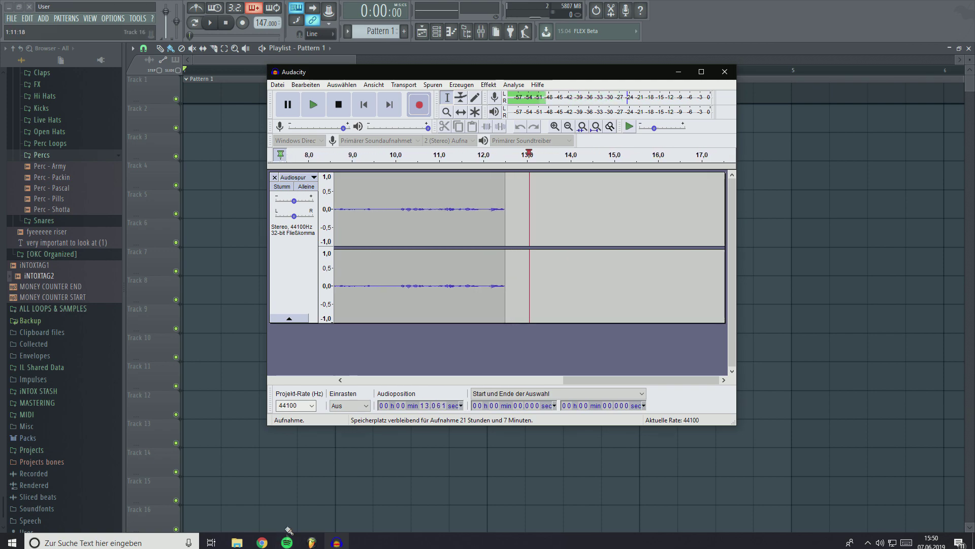
# Step: Minimize Audacity and load the BELL - Fireflies patch from PVLACE Omnisphere Bank Vol 7 into the Omnisphere channel
pyautogui.click(674, 76)
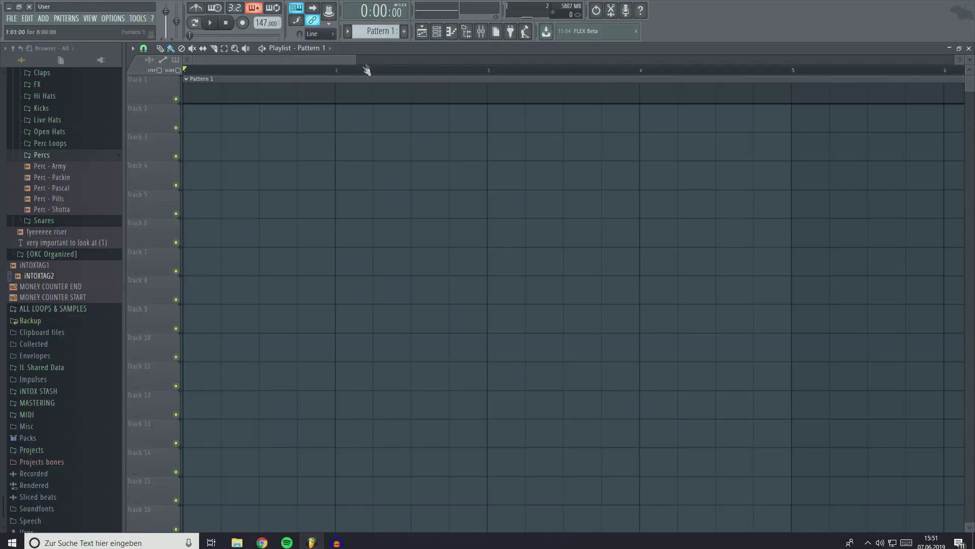
pyautogui.click(437, 33)
pyautogui.click(437, 142)
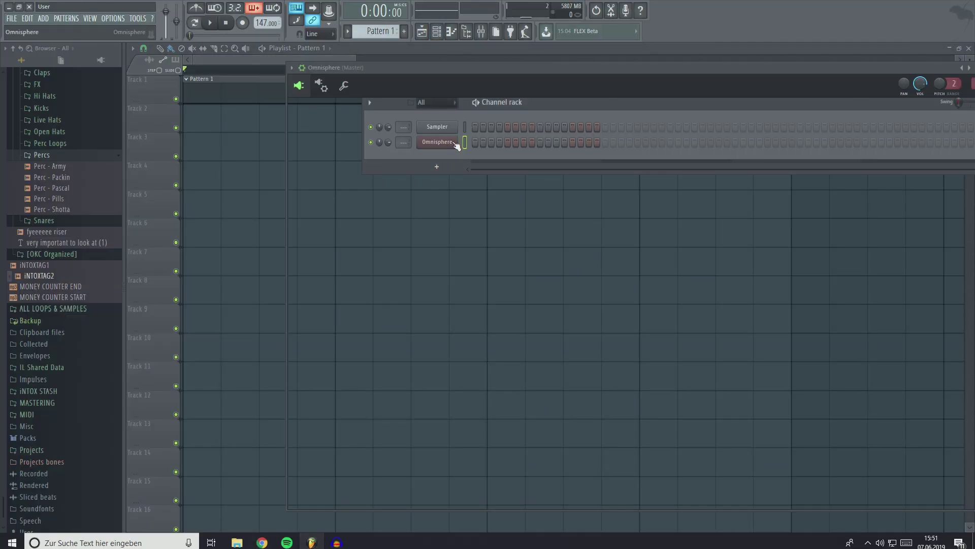
pyautogui.scroll(1, 364, 343)
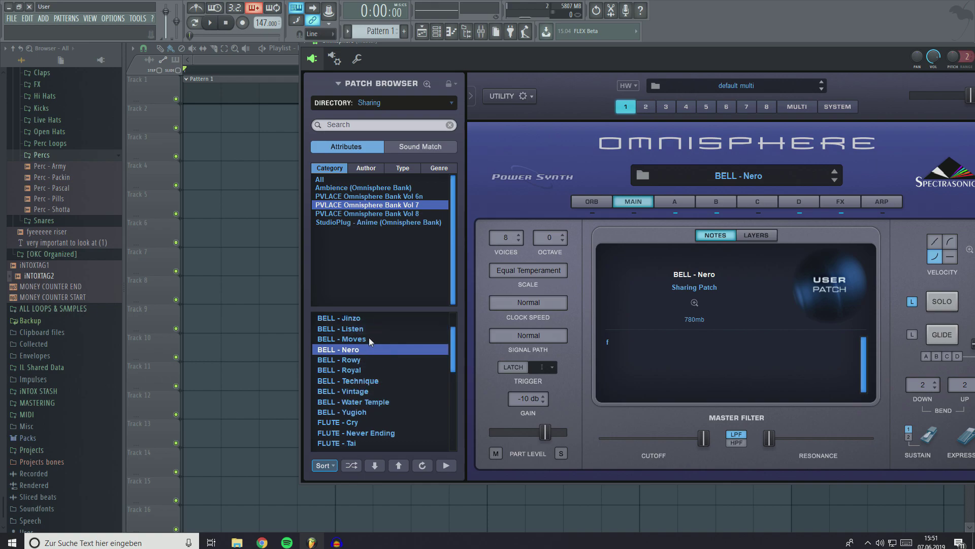
pyautogui.click(432, 340)
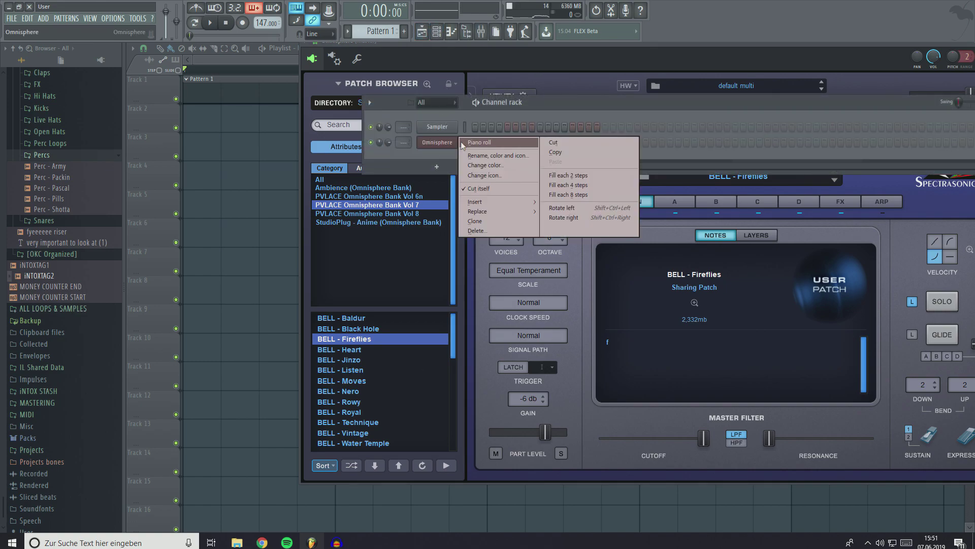
# Step: In Omnisphere's piano roll, place E5 and C6 at the start of bar 1 and B5 on step 7
pyautogui.press('F7')
pyautogui.moveTo(195, 242); pyautogui.dragTo(155, 252)
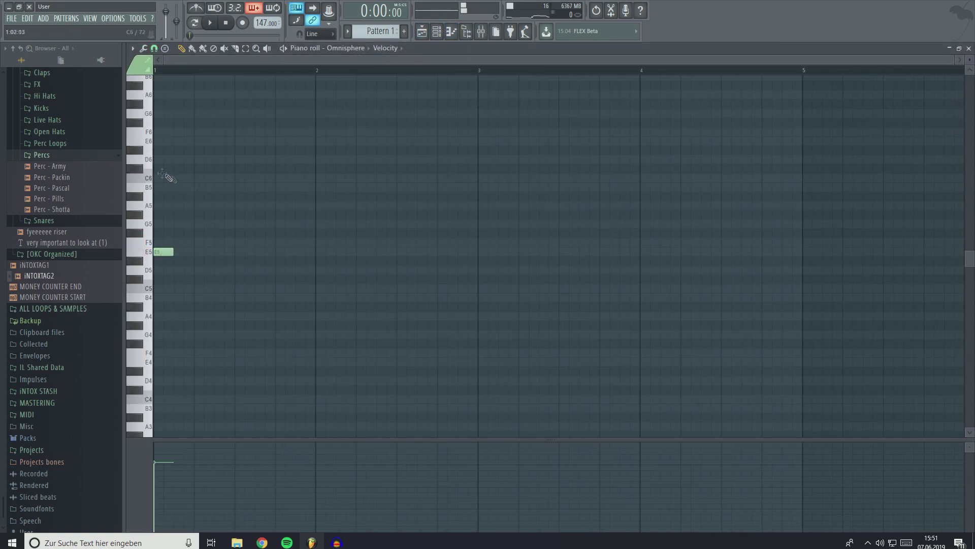
pyautogui.click(198, 188)
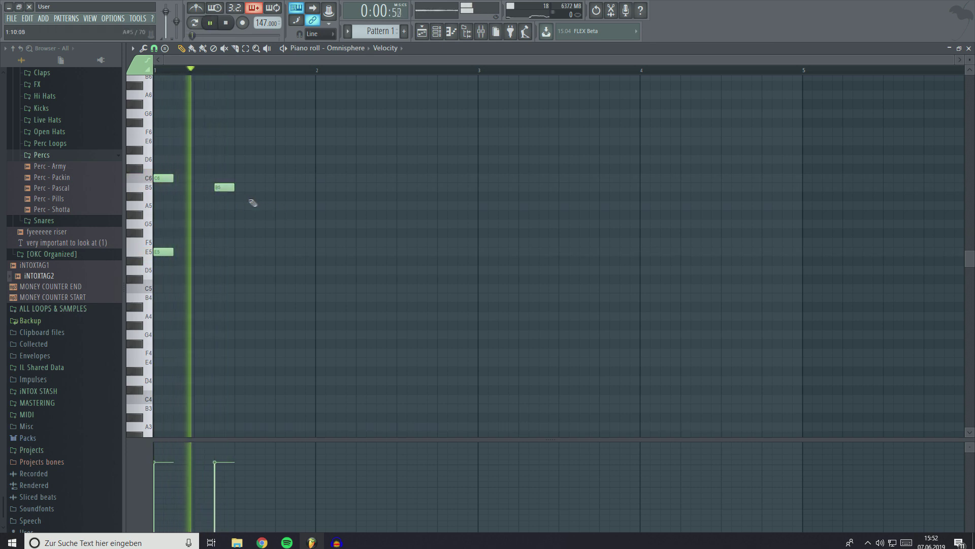
pyautogui.press('space')
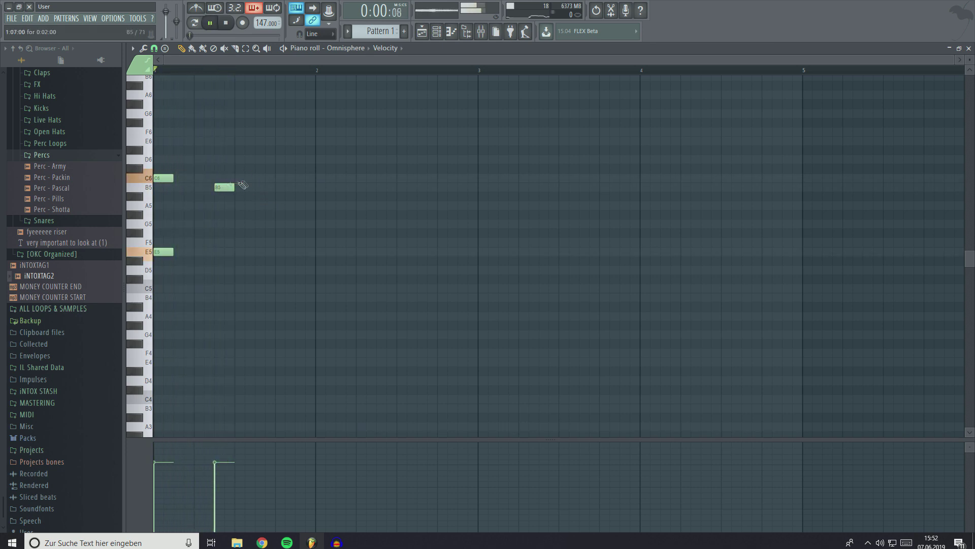
# Step: Try out closing notes for bar 1 on steps 11 and 13, such as A5 and B5, and undo the last change
pyautogui.click(264, 159)
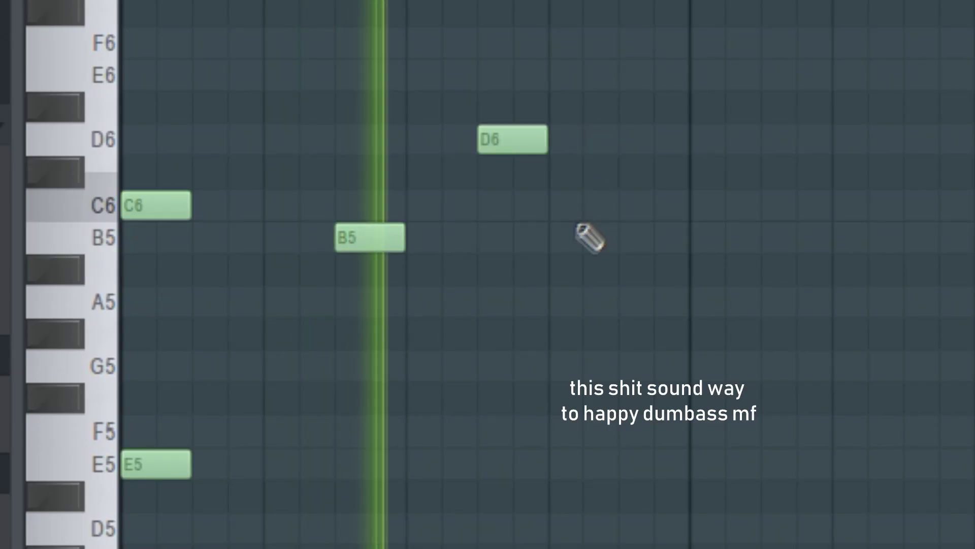
pyautogui.click(282, 186)
pyautogui.moveTo(282, 186); pyautogui.dragTo(283, 207)
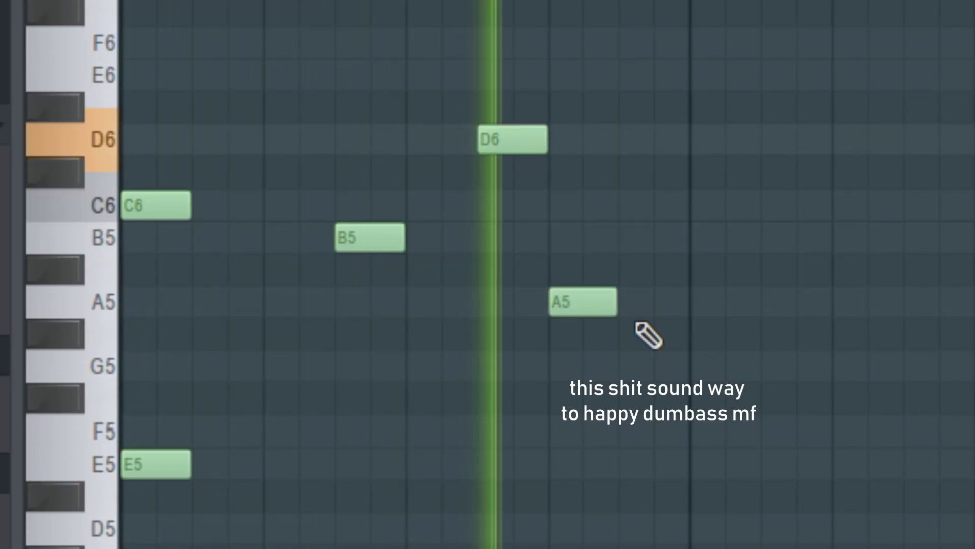
pyautogui.moveTo(584, 305); pyautogui.dragTo(583, 391)
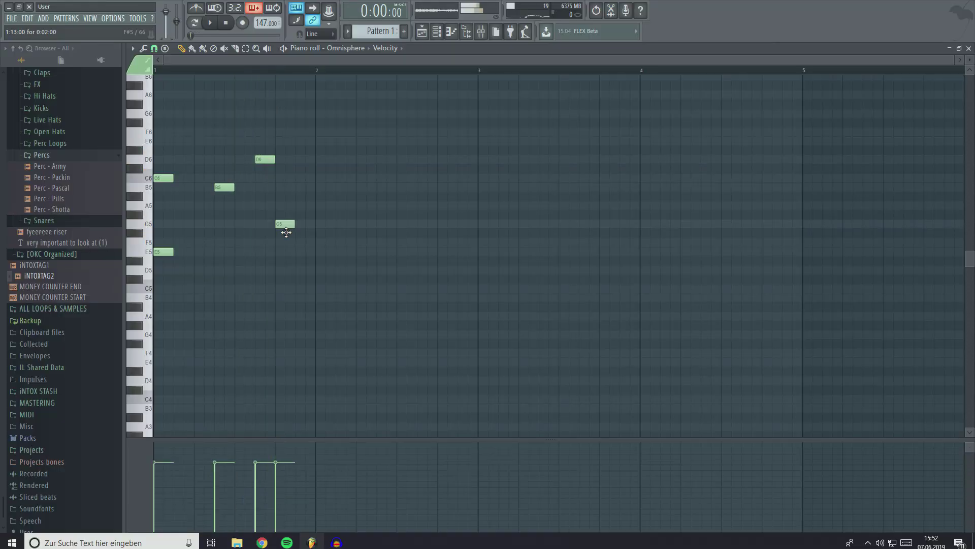
pyautogui.moveTo(263, 160); pyautogui.dragTo(277, 186)
pyautogui.press('space')
pyautogui.press('space')
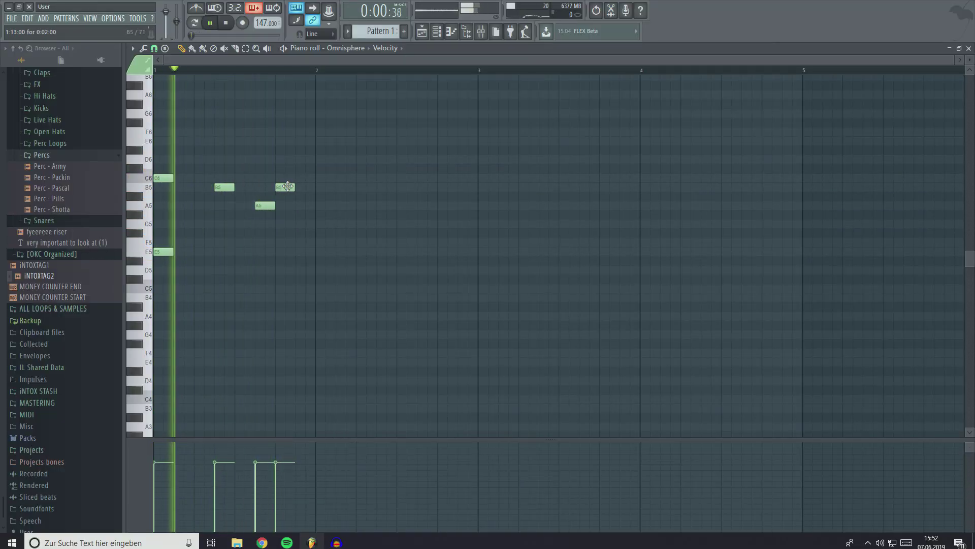
pyautogui.press('space')
pyautogui.hotkey('ctrl', 'z')
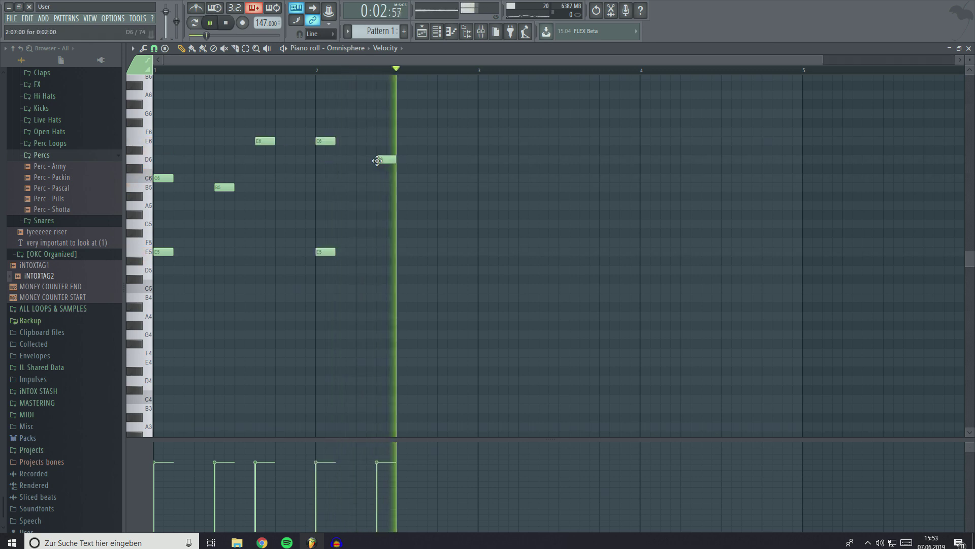
# Step: In bar 2, lower the opening E6 to B5, move the D6 to E6 on step 5, and add a C6 on step 9
pyautogui.press('space')
pyautogui.press('space')
pyautogui.moveTo(328, 141); pyautogui.dragTo(328, 187)
pyautogui.moveTo(375, 159); pyautogui.dragTo(368, 141)
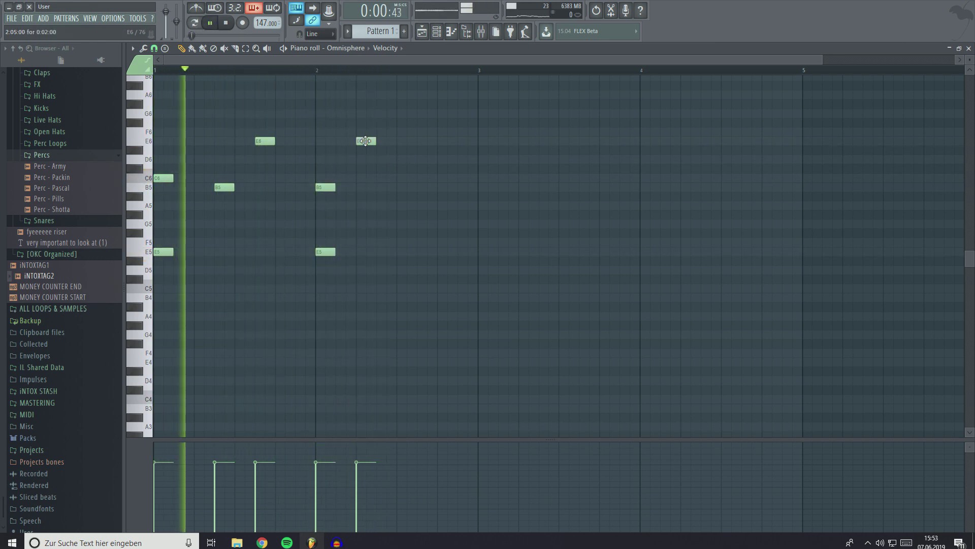
pyautogui.click(404, 187)
pyautogui.moveTo(408, 189); pyautogui.dragTo(408, 179)
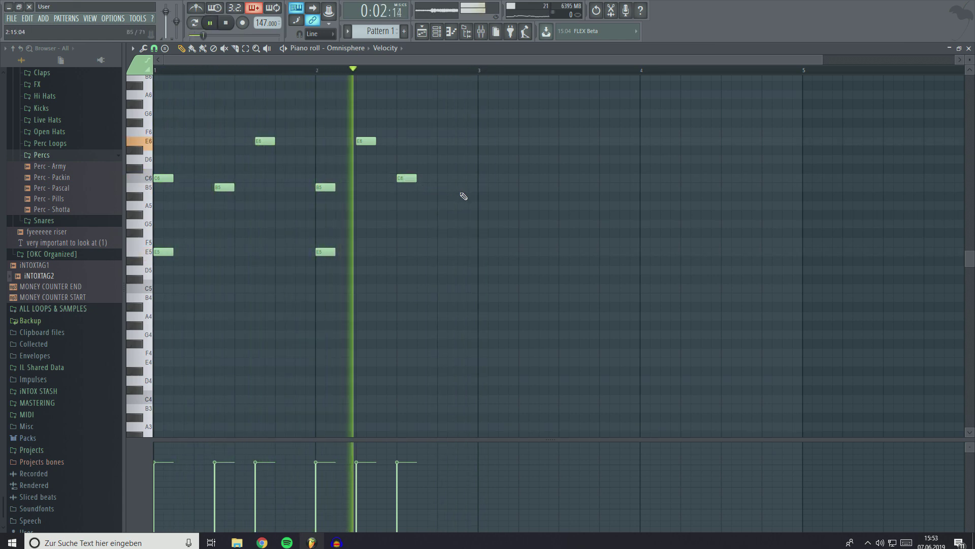
# Step: Stop playback and duplicate the two-bar melody into bars 3 and 4
pyautogui.press('space')
pyautogui.hotkey('ctrl', 'b')
pyautogui.moveTo(423, 178); pyautogui.dragTo(486, 185)
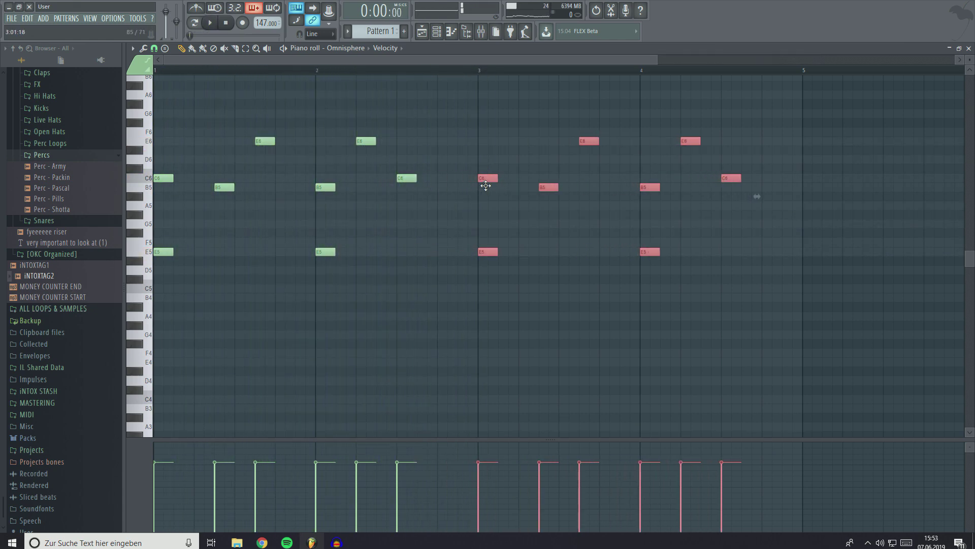
pyautogui.scroll(-3, 479, 64)
# Step: Route the Omnisphere channel to mixer insert 2 and load HalfTime in that insert's first effect slot
pyautogui.click(481, 31)
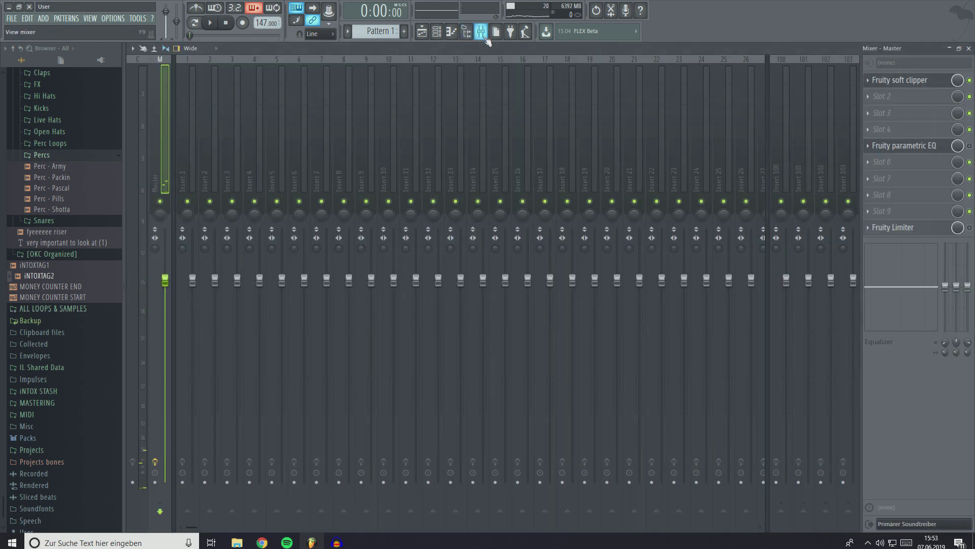
pyautogui.click(437, 33)
pyautogui.click(416, 150)
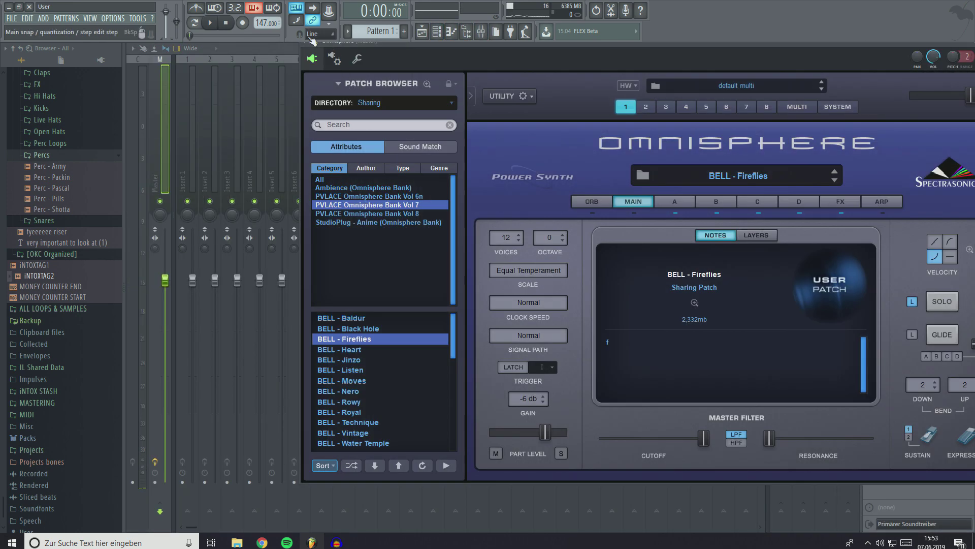
pyautogui.click(308, 47)
pyautogui.click(438, 33)
pyautogui.click(438, 32)
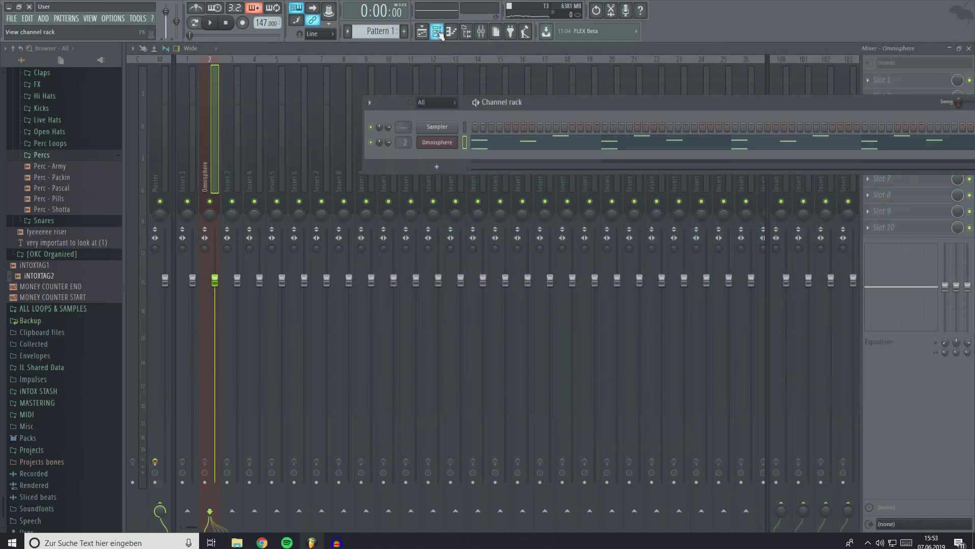
pyautogui.click(905, 84)
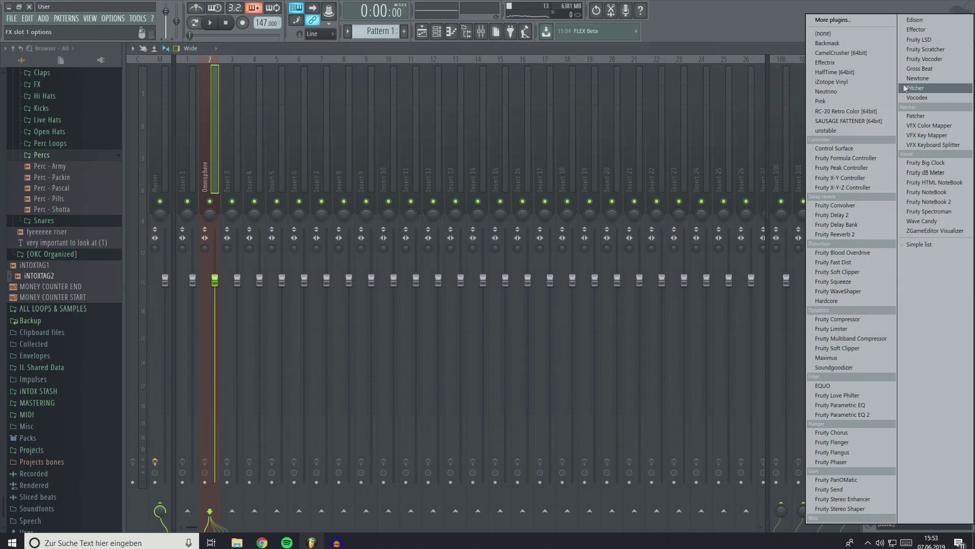
pyautogui.click(840, 69)
# Step: Transpose the whole Omnisphere melody up nine semitones while it plays, so it starts on C#6 and A6
pyautogui.click(433, 31)
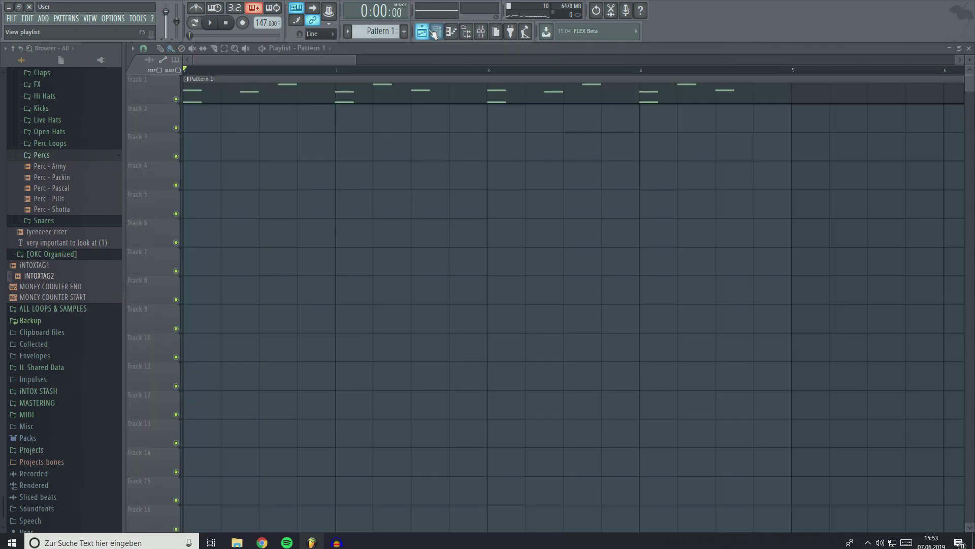
pyautogui.click(450, 32)
pyautogui.press('space')
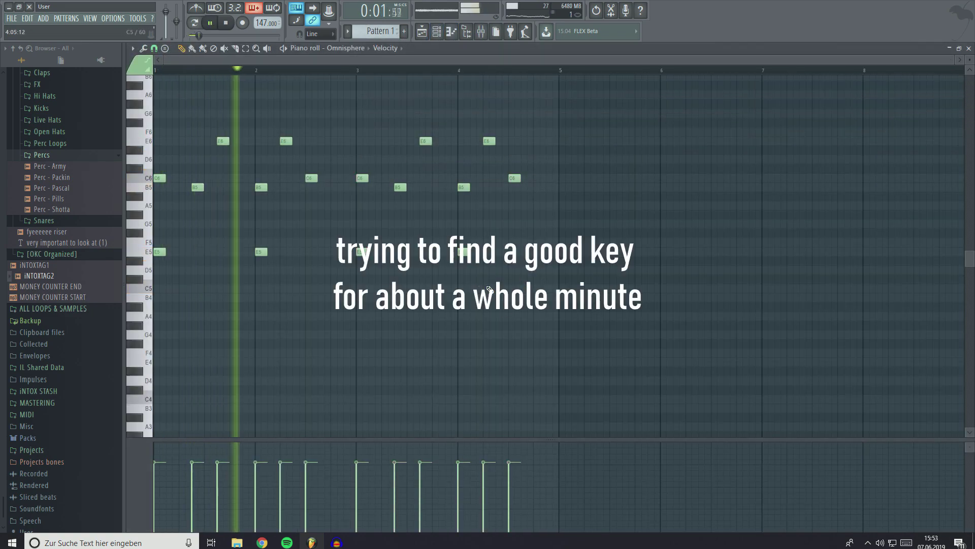
pyautogui.scroll(2, 359, 202)
pyautogui.hotkey('shift', 'Up')
pyautogui.hotkey('shift', 'Up')
pyautogui.hotkey('shift', 'Up')
pyautogui.hotkey('shift', 'Up')
pyautogui.hotkey('shift', 'Up')
pyautogui.hotkey('shift', 'Up')
pyautogui.hotkey('shift', 'Up')
pyautogui.hotkey('shift', 'Up')
pyautogui.hotkey('shift', 'Up')
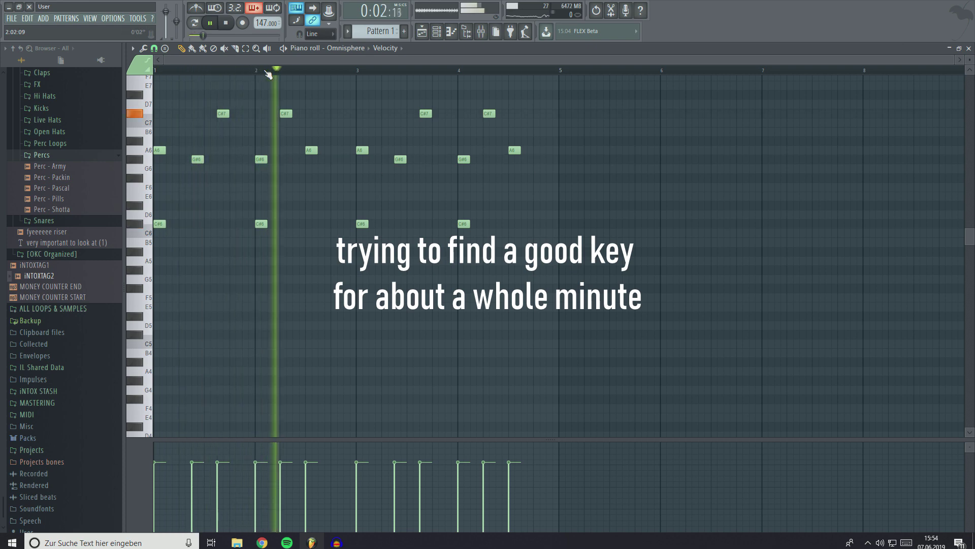
pyautogui.hotkey('shift', 'Up')
pyautogui.hotkey('shift', 'Down')
pyautogui.press('space')
# Step: Insert a second Omnisphere instance below the first one in the channel rack
pyautogui.press('F6')
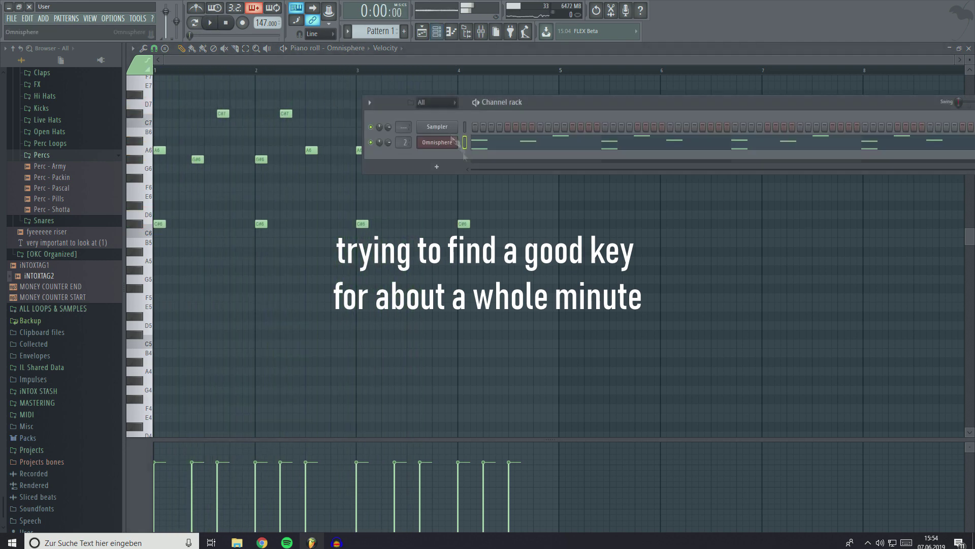
pyautogui.rightClick(427, 142)
pyautogui.click(462, 94)
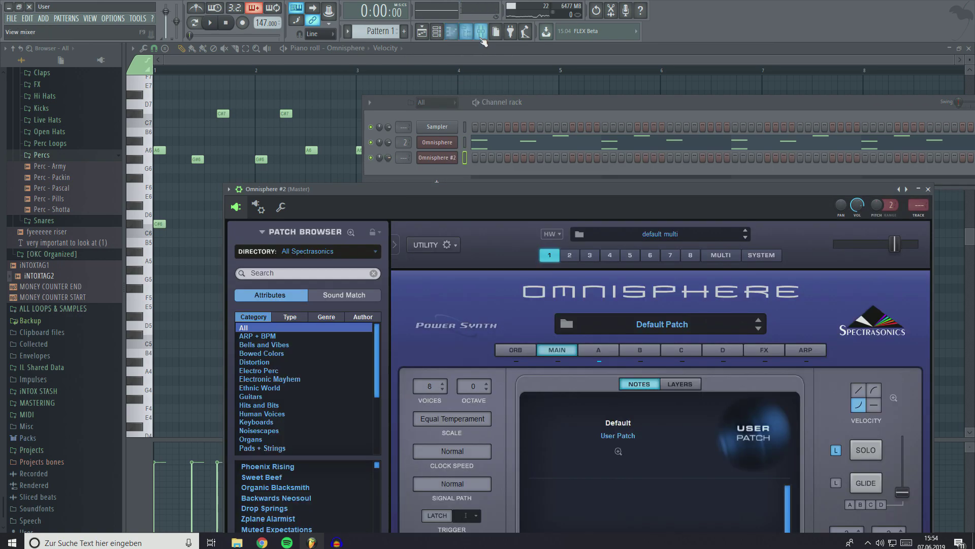
# Step: Add Fruity Parametric EQ 2 to the Omnisphere insert's second slot and cut the lows with band 1 at about 180 Hz
pyautogui.click(481, 34)
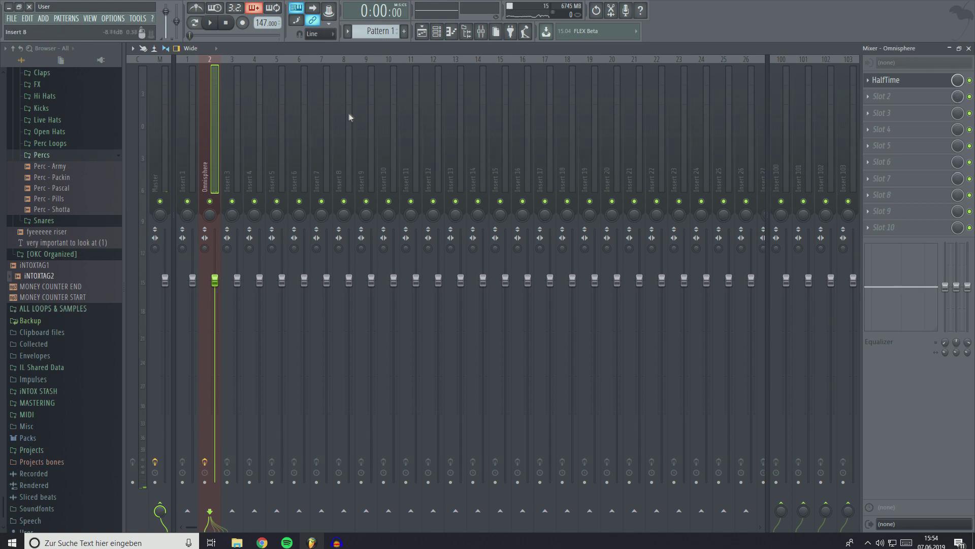
pyautogui.click(879, 98)
pyautogui.click(844, 414)
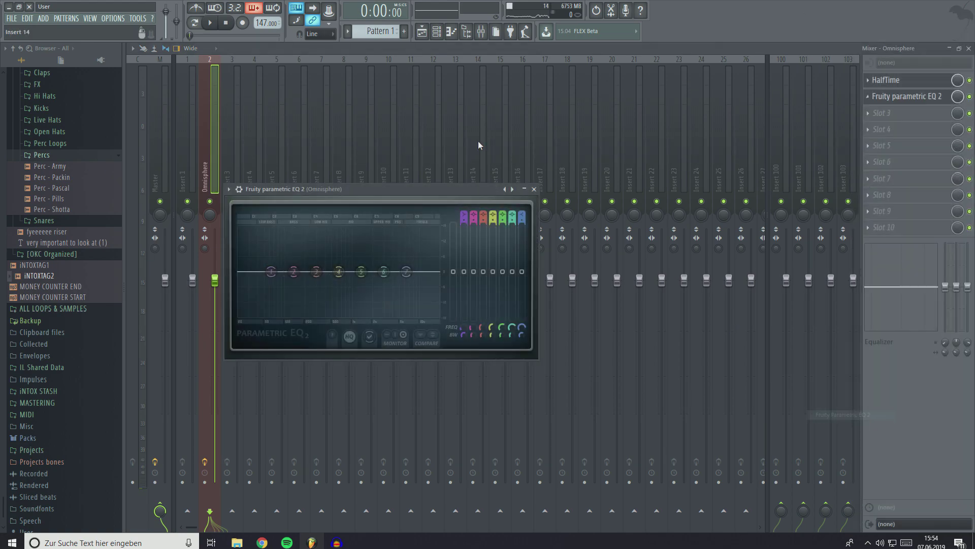
pyautogui.moveTo(363, 204); pyautogui.dragTo(449, 129)
pyautogui.press('space')
pyautogui.moveTo(357, 197); pyautogui.dragTo(402, 234)
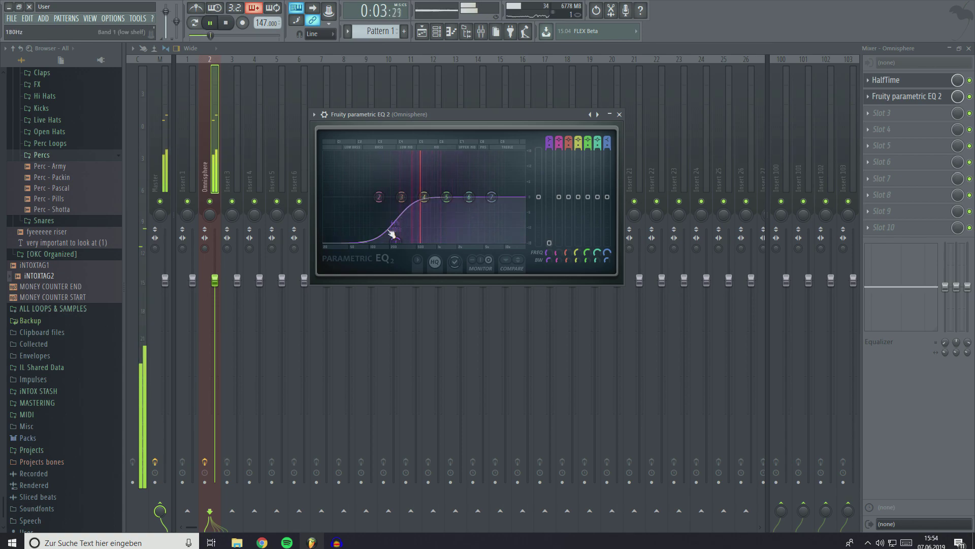
# Step: Try a slight velocity randomization on the Omnisphere melody notes
pyautogui.click(448, 35)
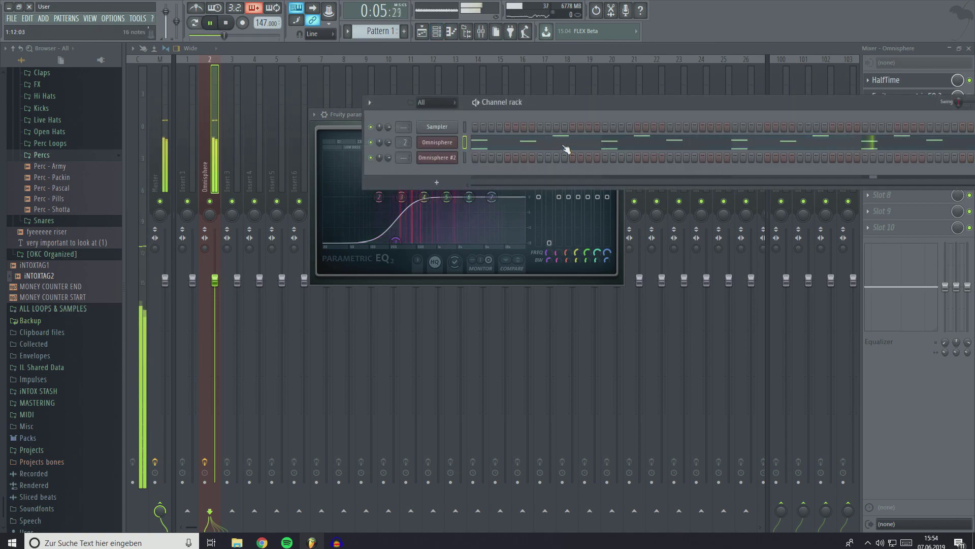
pyautogui.click(565, 149)
pyautogui.hotkey('alt', 'r')
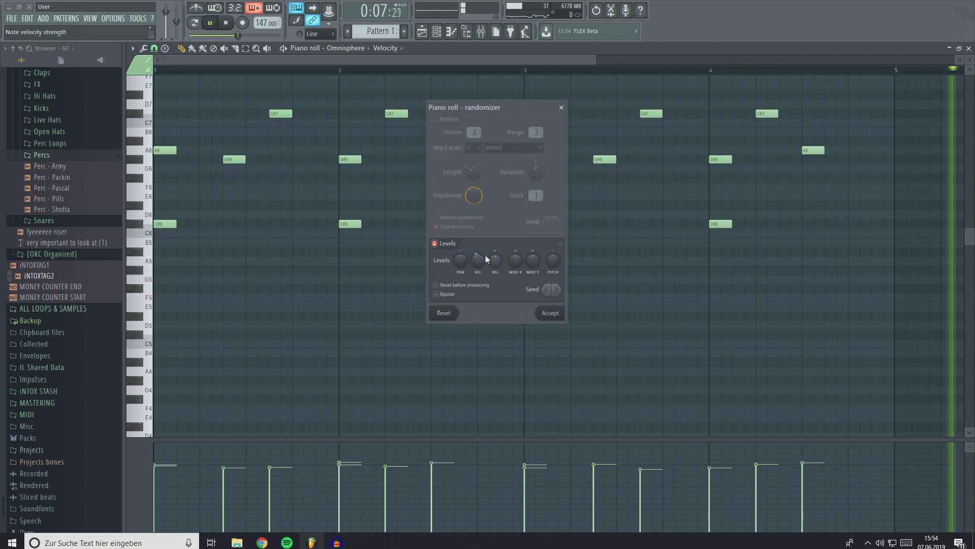
pyautogui.moveTo(487, 258); pyautogui.dragTo(486, 274)
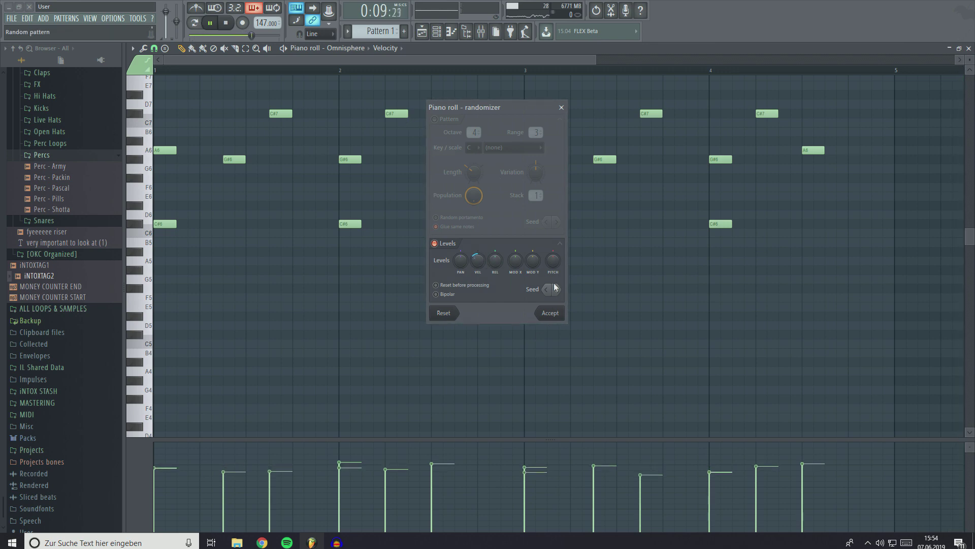
pyautogui.click(562, 105)
# Step: Restart playback and apply a slight velocity randomization to the Omnisphere melody notes
pyautogui.click(203, 25)
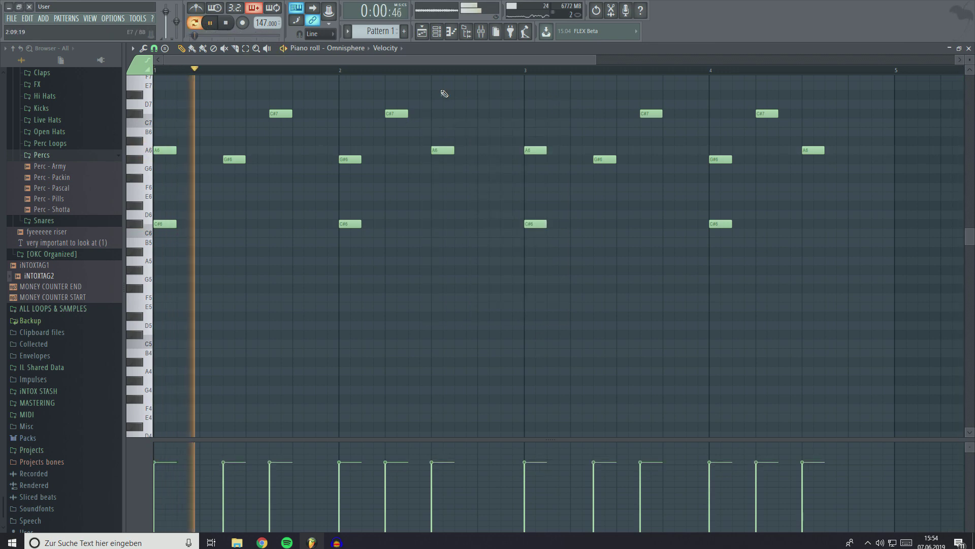
pyautogui.hotkey('alt', 'r')
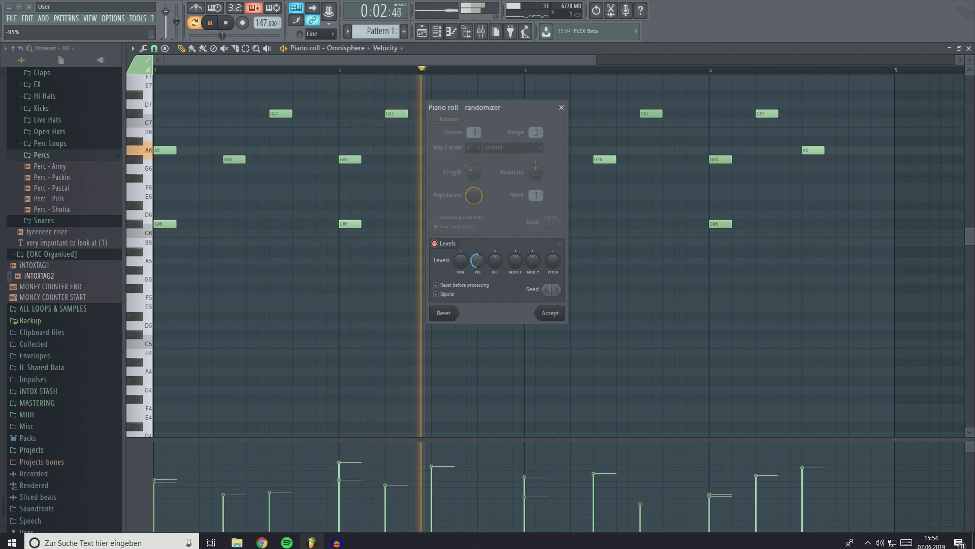
pyautogui.moveTo(477, 260); pyautogui.dragTo(477, 274)
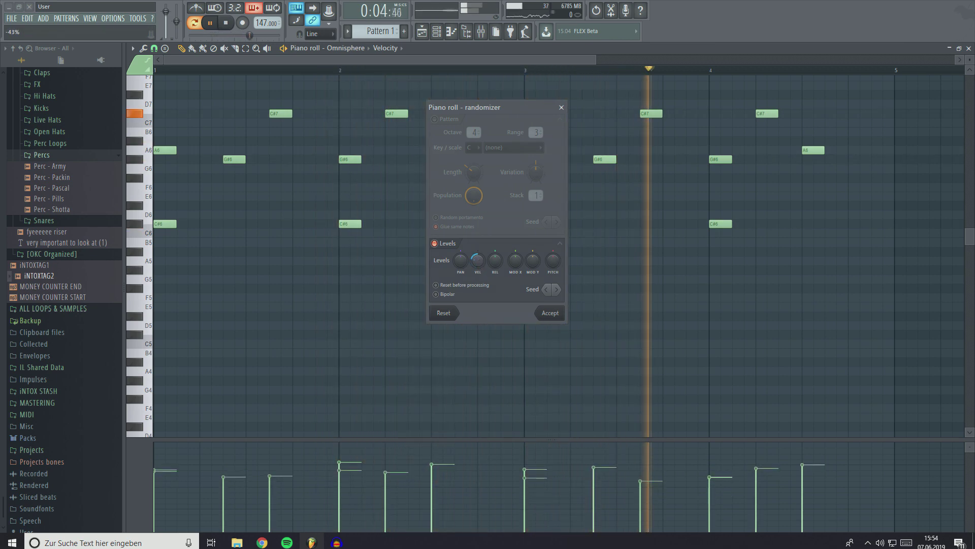
pyautogui.click(551, 314)
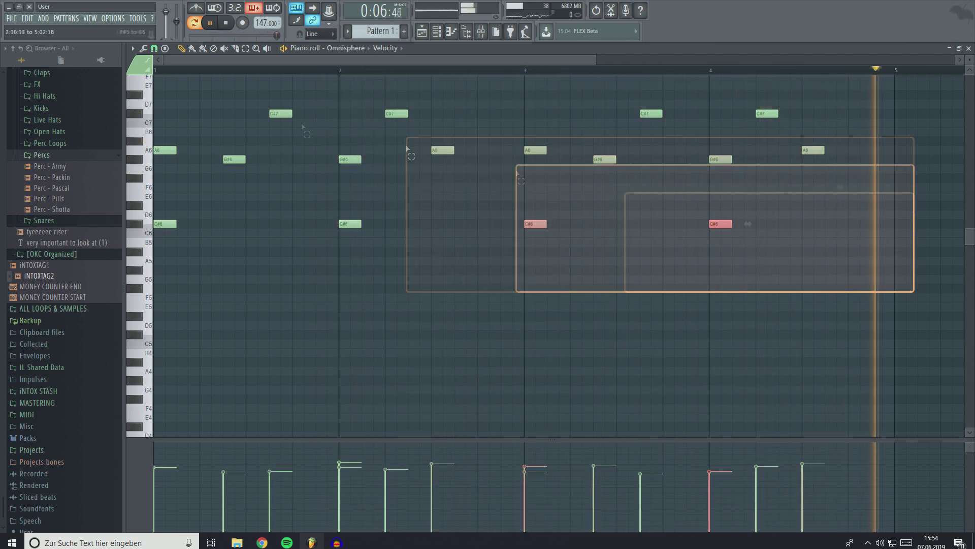
# Step: Copy all the melody notes into the Omnisphere #2 piano roll and play the pattern
pyautogui.scroll(2, 338, 152)
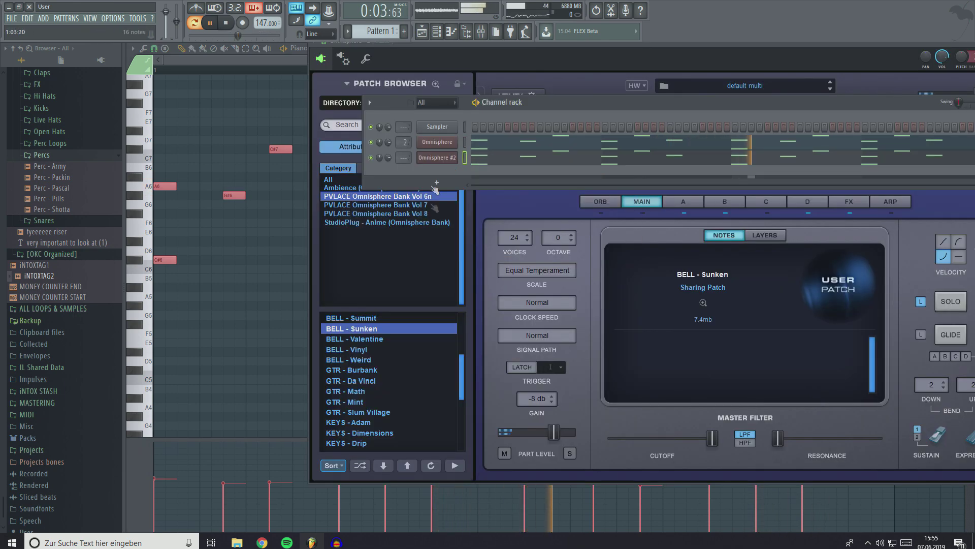
pyautogui.scroll(-5, 411, 345)
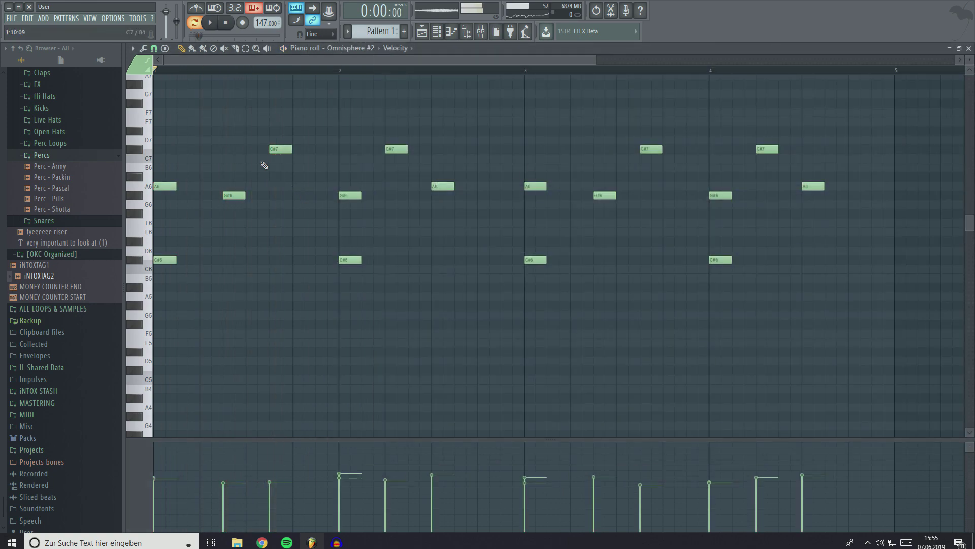
pyautogui.press('space')
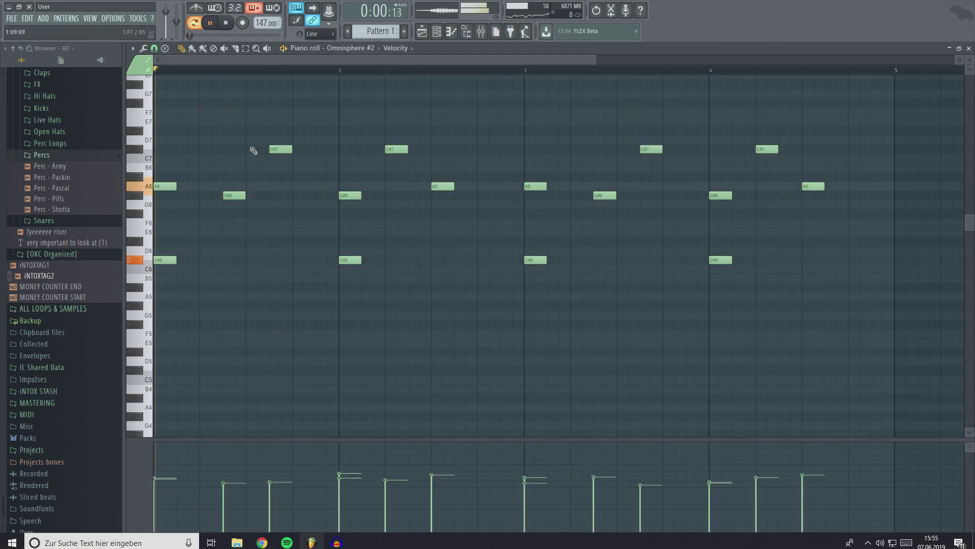
# Step: Add D7, A6 and C#7 notes to bars 1 and 2 of Omnisphere #2 and repeat the phrase over bars 3 and 4
pyautogui.click(252, 122)
pyautogui.moveTo(255, 126); pyautogui.dragTo(209, 145)
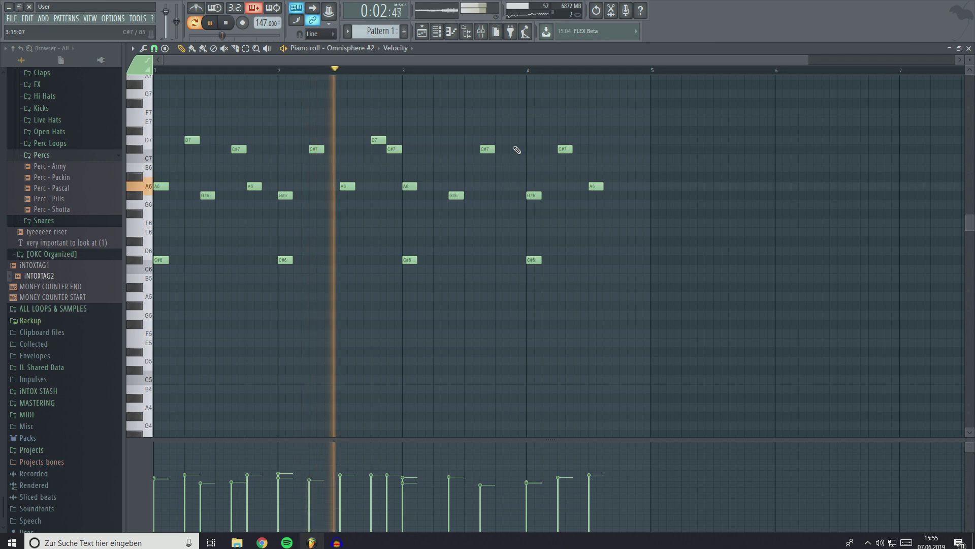
pyautogui.moveTo(730, 338); pyautogui.dragTo(409, 112)
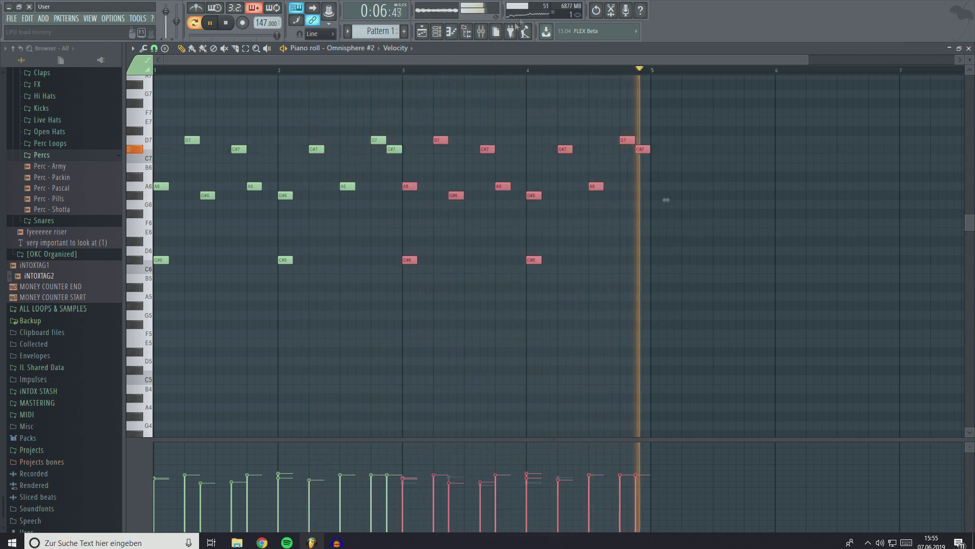
# Step: Open Omnisphere #2 and browse the KEYS and PAD patches of PVLACE Omnisphere Bank Vol 6n
pyautogui.press('F6')
pyautogui.click(436, 158)
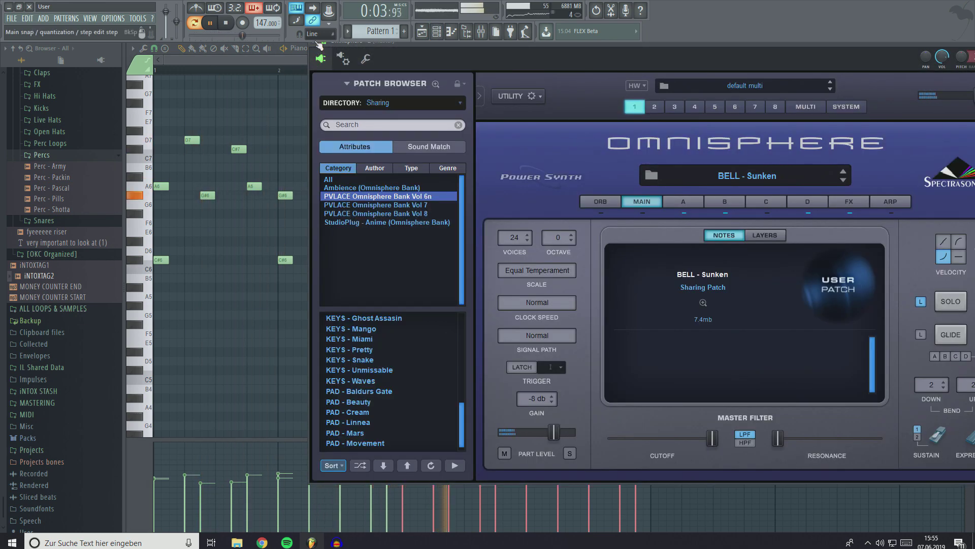
pyautogui.press('F7')
pyautogui.press('F6')
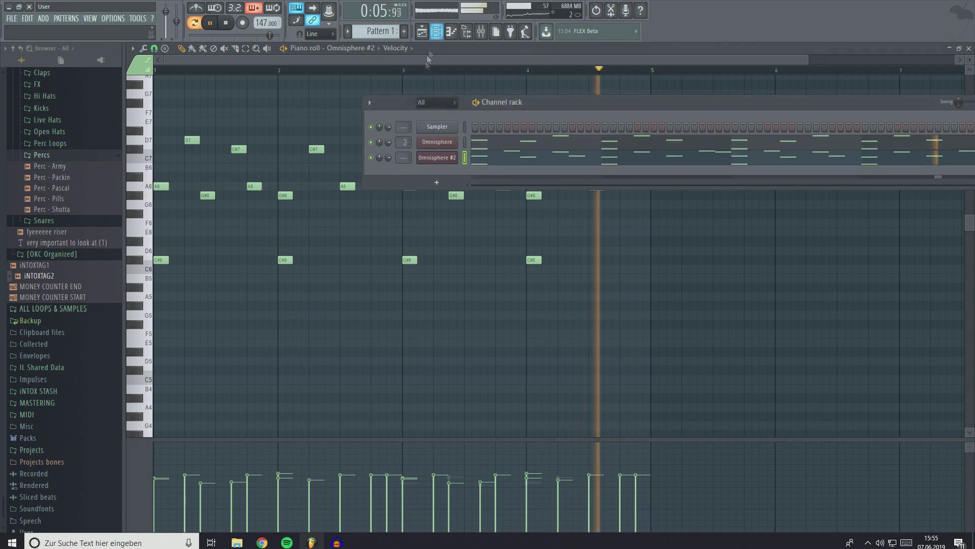
# Step: Route Omnisphere #2 to mixer insert 3 and put Fruity Parametric EQ 2 and HalfTime in its first two effect slots
pyautogui.click(411, 158)
pyautogui.press('F9')
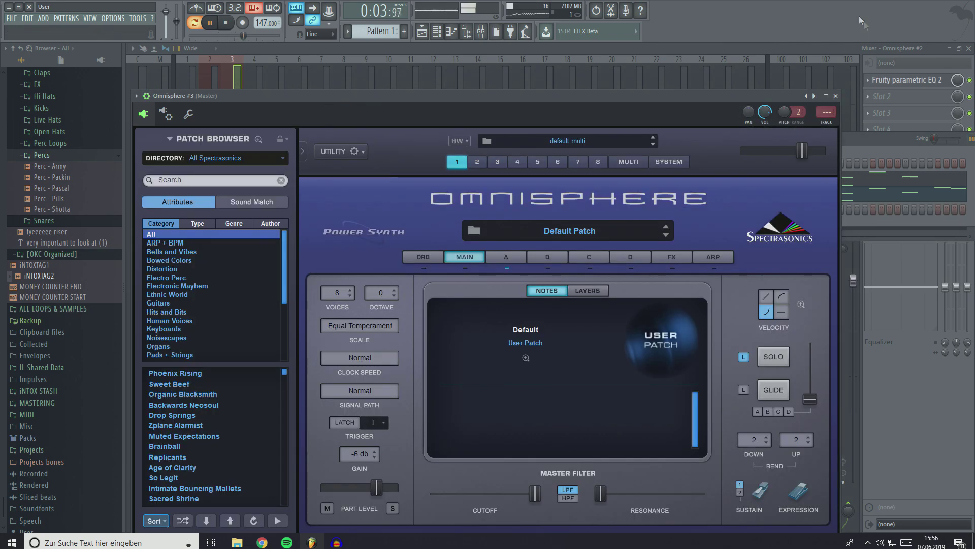
pyautogui.click(886, 96)
pyautogui.click(838, 76)
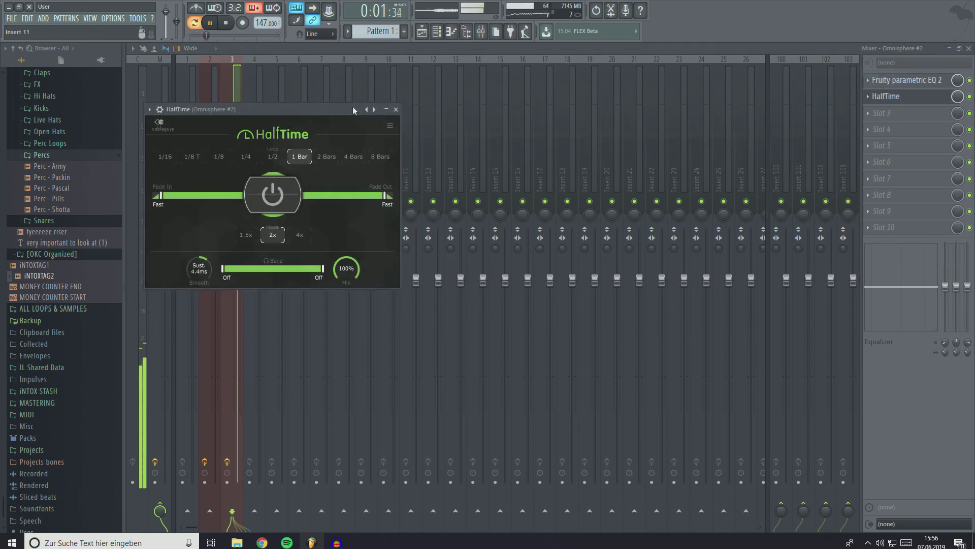
pyautogui.moveTo(353, 105); pyautogui.dragTo(453, 103)
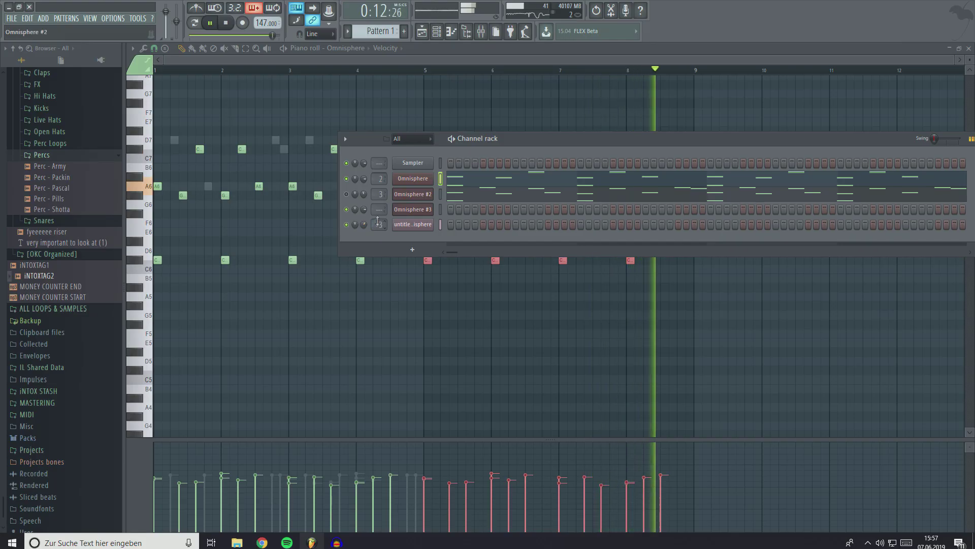
# Step: Set the Omnisphere #3 patch directory to All, search for "pad" and load the pad - B&b patch
pyautogui.click(412, 209)
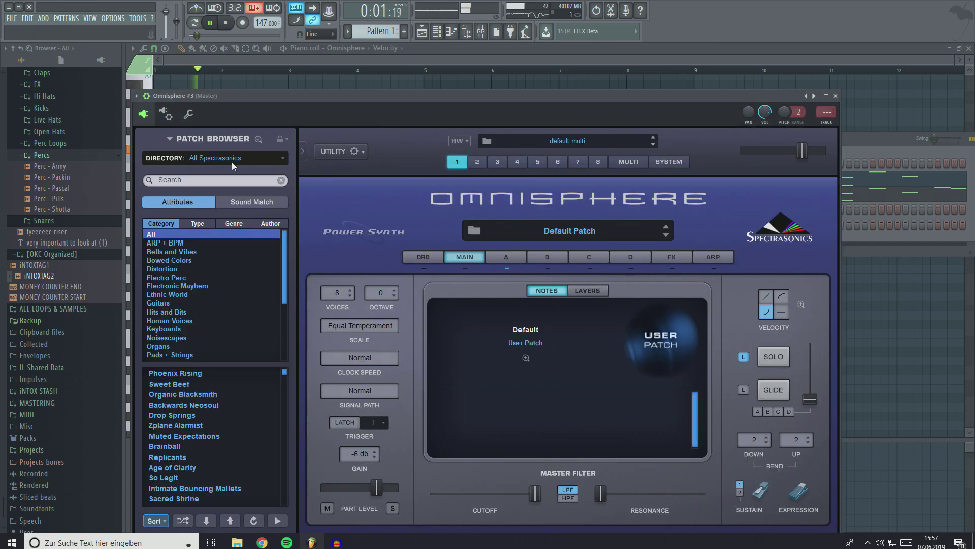
pyautogui.click(232, 161)
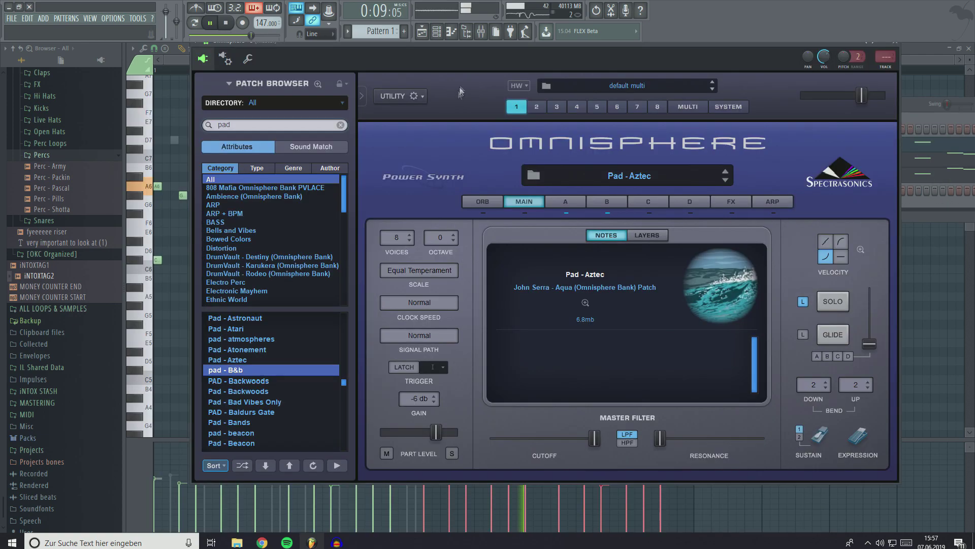
pyautogui.moveTo(443, 47); pyautogui.dragTo(406, 281)
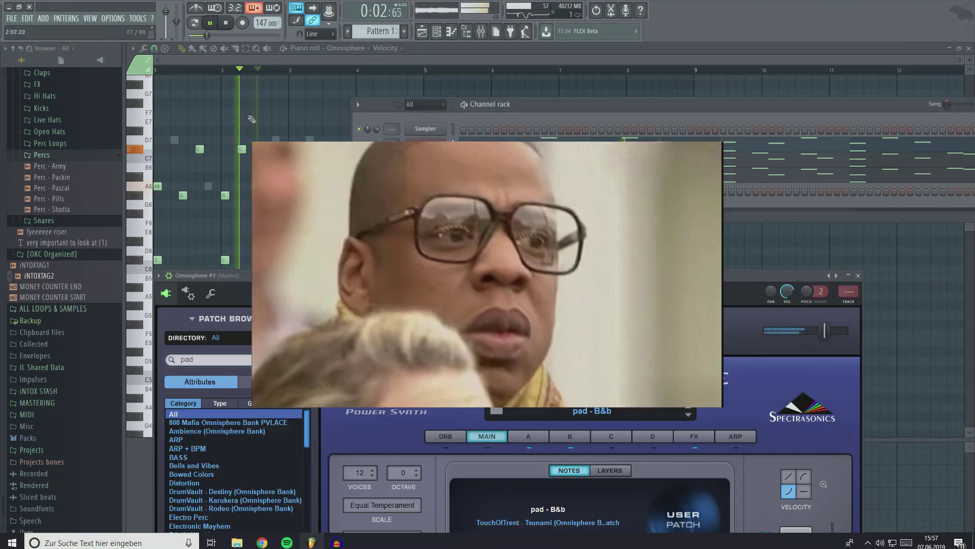
# Step: Route Omnisphere #3 to mixer insert 4 and open the insert's first effect slot
pyautogui.click(168, 279)
pyautogui.press('F9')
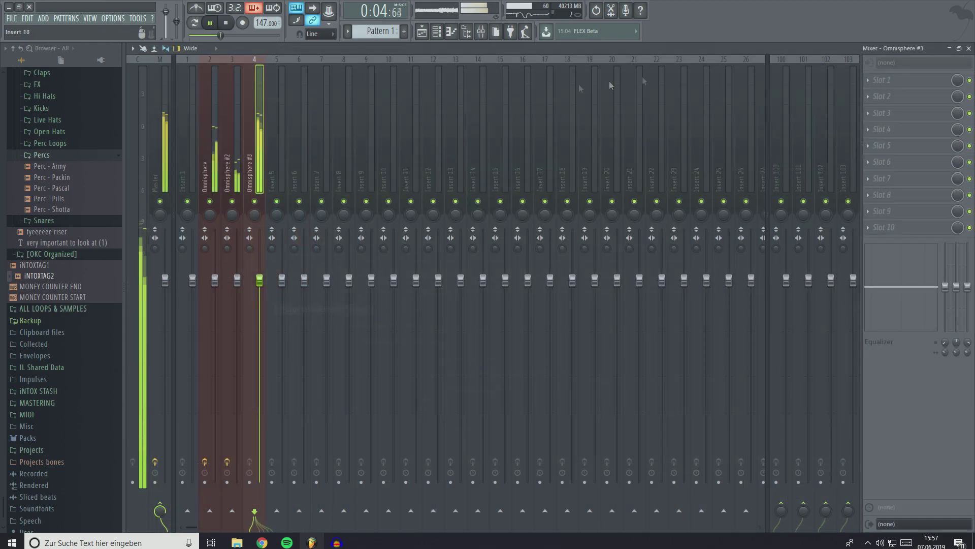
pyautogui.click(924, 84)
pyautogui.click(858, 72)
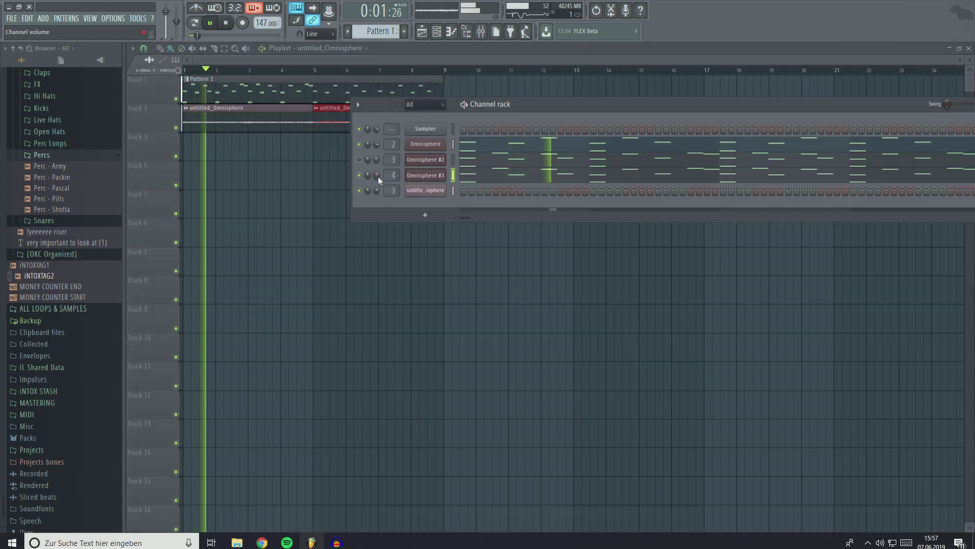
# Step: Lower the channel volume of Omnisphere #3 during playback and return to the mixer
pyautogui.scroll(-3, 376, 176)
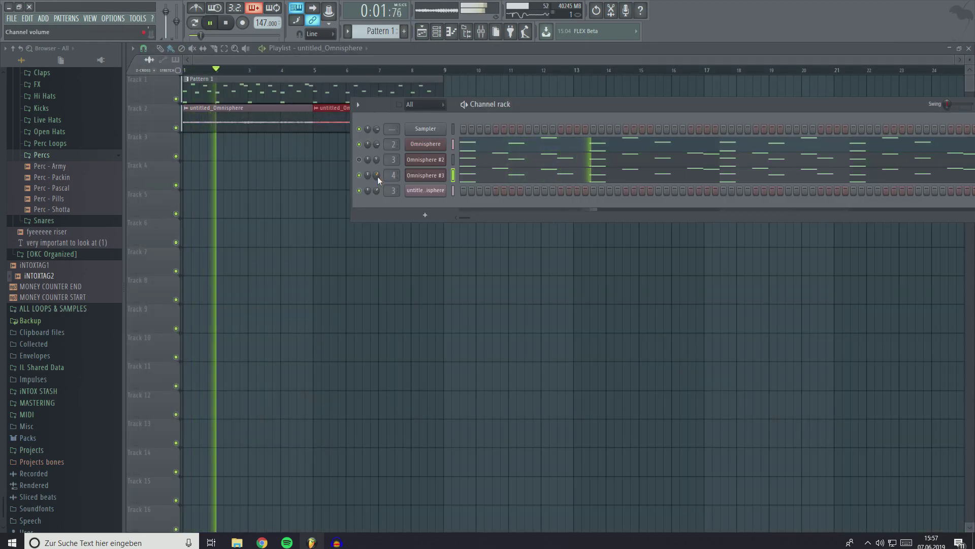
pyautogui.scroll(-3, 377, 176)
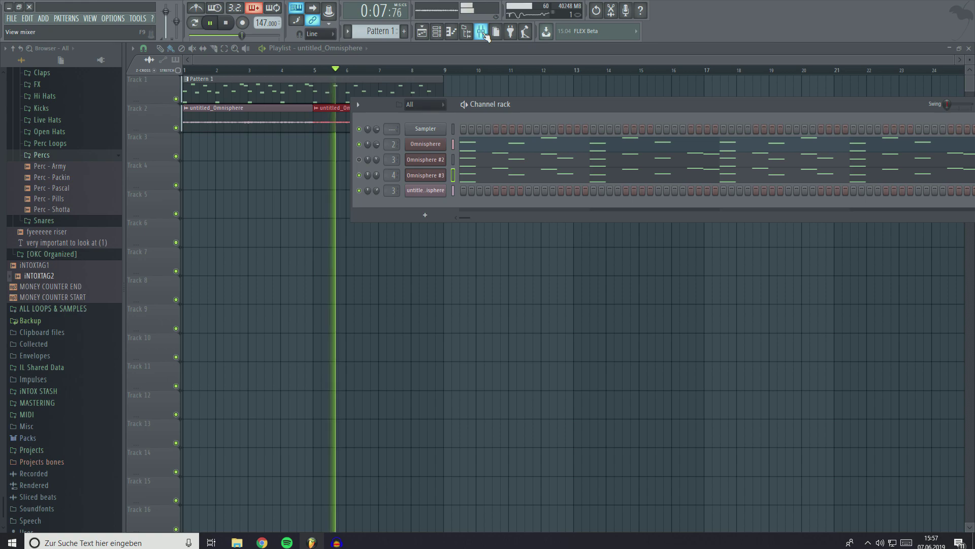
pyautogui.click(481, 32)
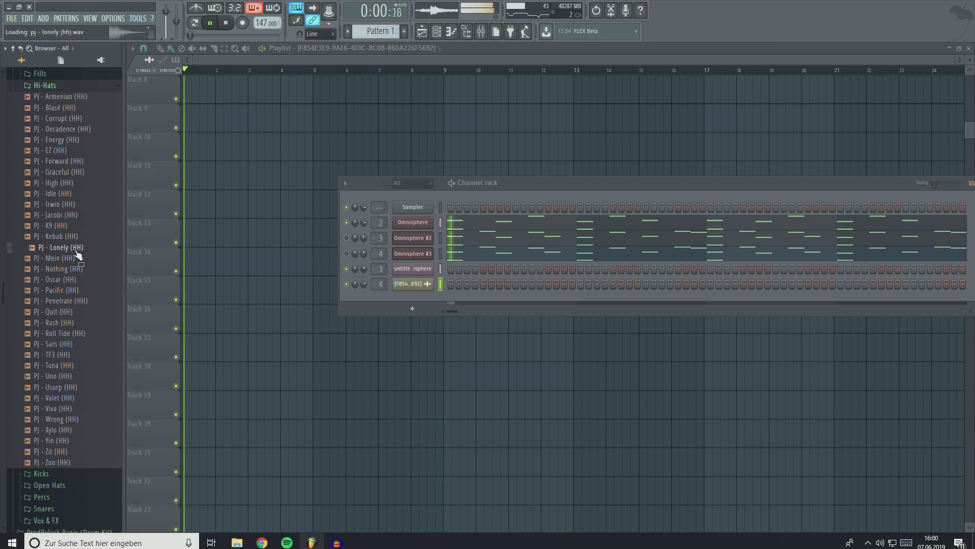
# Step: Audition hi-hats from the PeeJay - Volume I kit and add PJ - Oscar (HH) to the channel rack
pyautogui.click(76, 300)
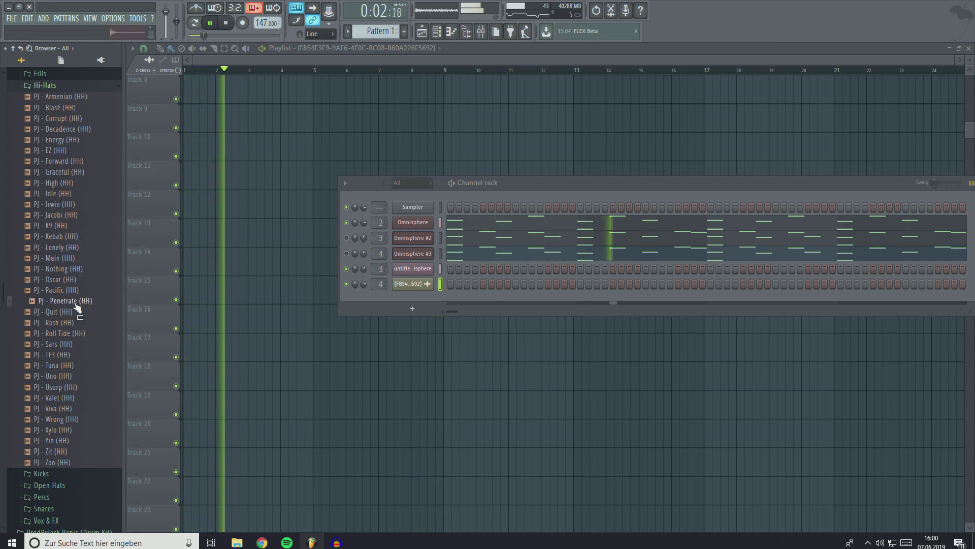
pyautogui.scroll(9, 35, 189)
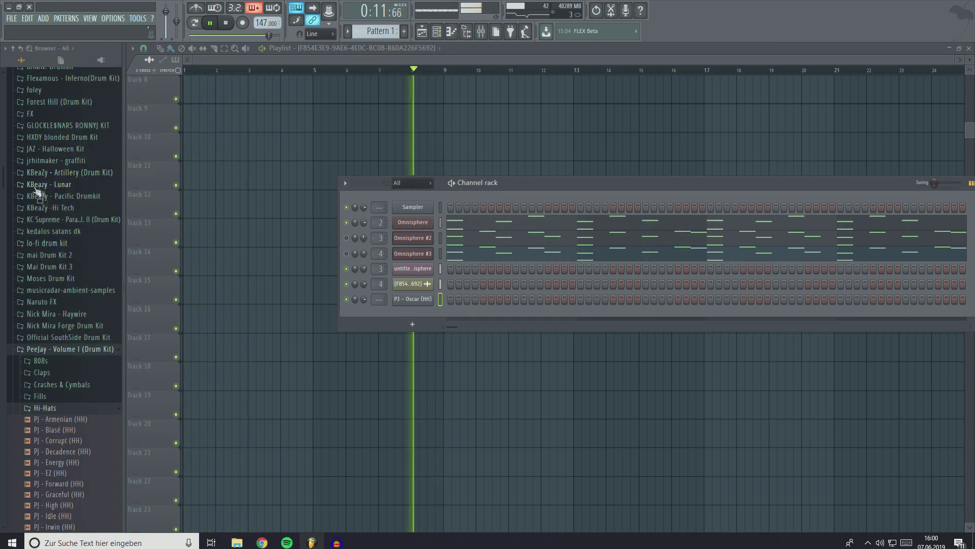
# Step: Browse the claps of the KBeazy Lunar, Artillery and Pacific drum kits and add Clap [ Clean ] to the channel rack
pyautogui.click(58, 185)
pyautogui.click(63, 208)
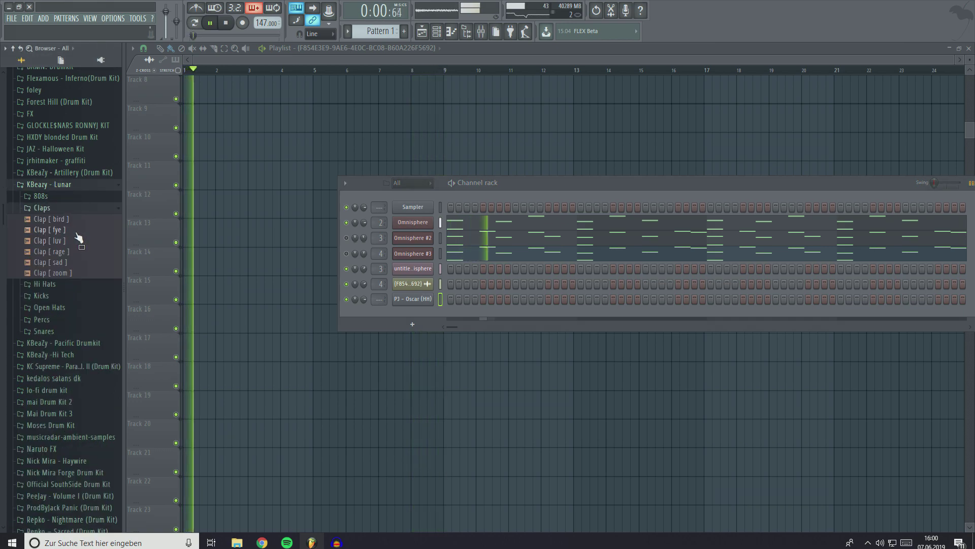
pyautogui.click(72, 183)
pyautogui.click(72, 176)
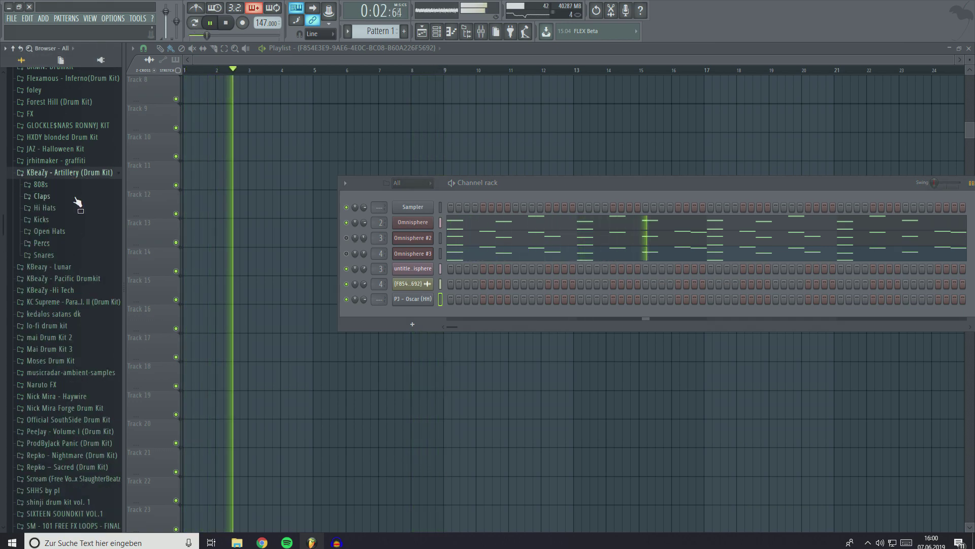
pyautogui.click(76, 197)
pyautogui.scroll(4, 281, 192)
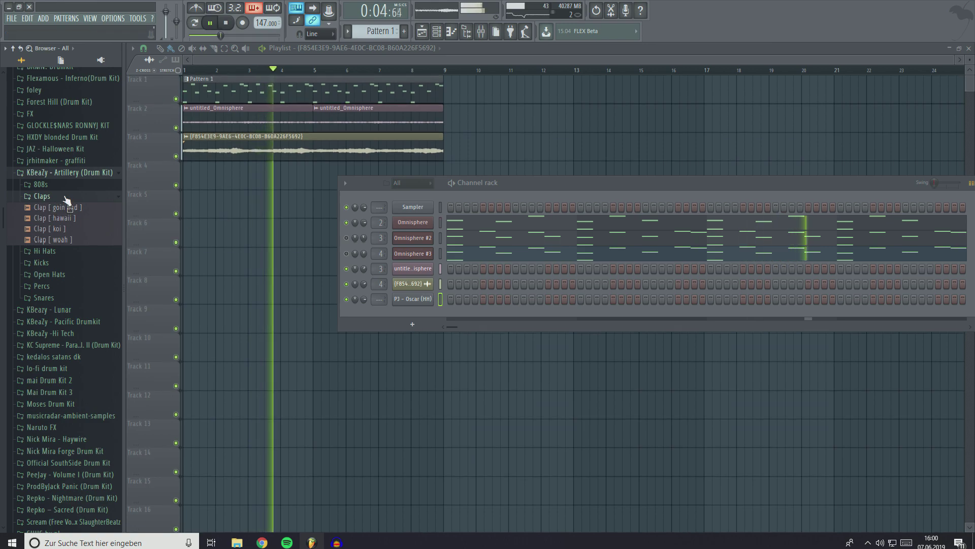
pyautogui.click(69, 173)
pyautogui.click(71, 208)
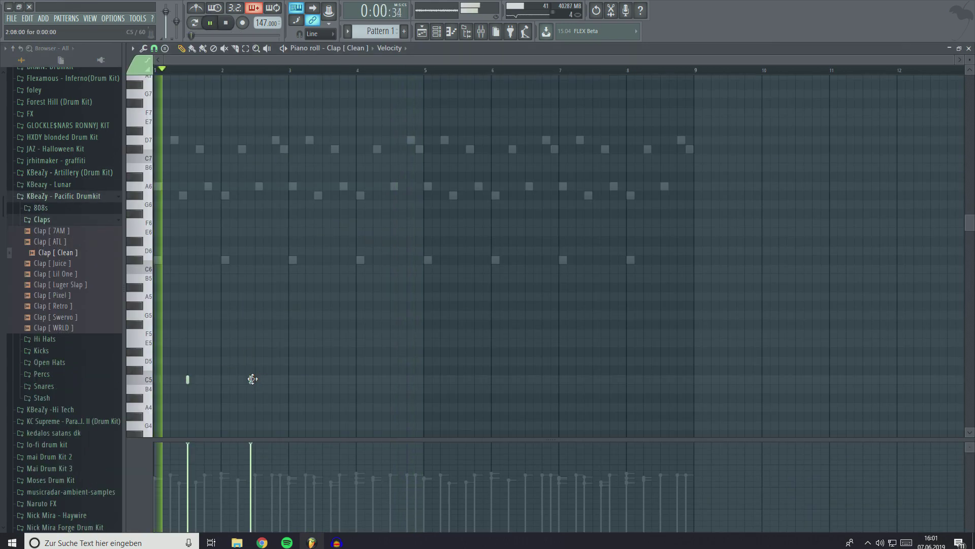
# Step: Place C5 notes for Clap [ Clean ] on the third beat of bars 1 to 6
pyautogui.moveTo(251, 379); pyautogui.dragTo(255, 379)
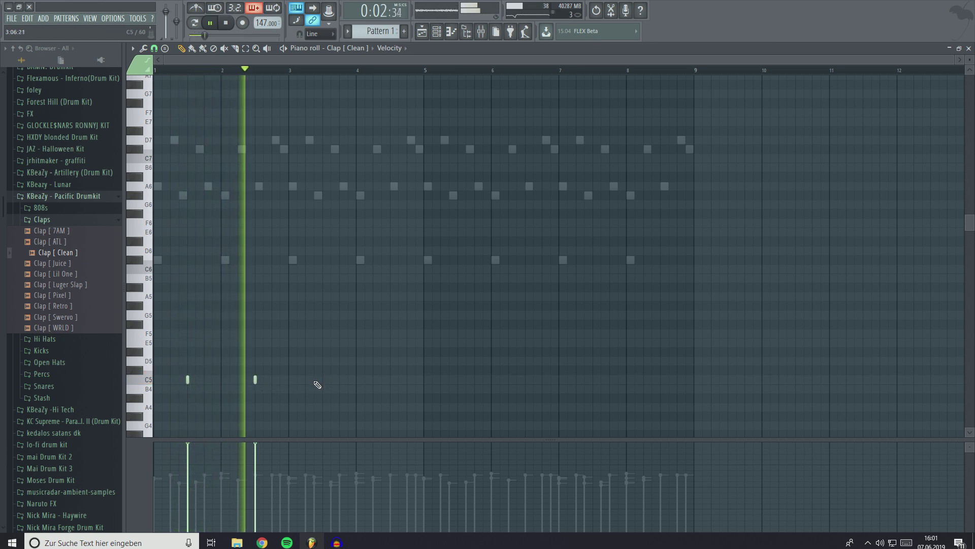
pyautogui.click(322, 379)
pyautogui.click(389, 380)
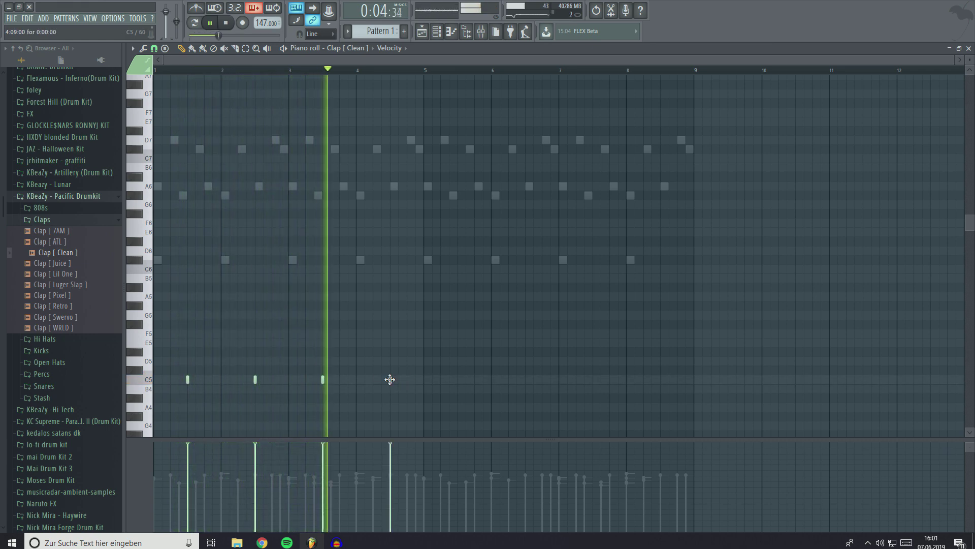
pyautogui.click(458, 379)
pyautogui.click(525, 380)
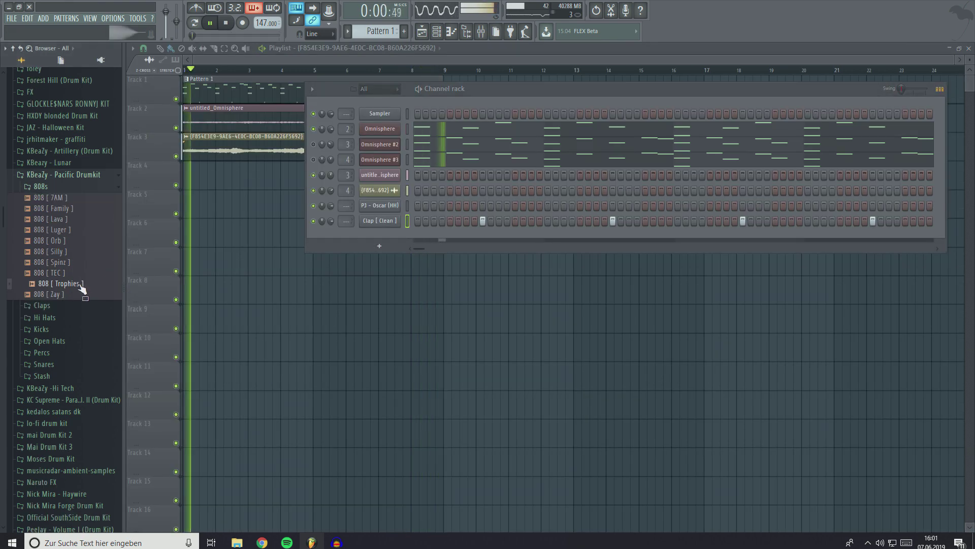
# Step: Audition 808s from the KBeazy Pacific and Cxdy - Space Cadet kits and add Cxdy - Ara (808) to the channel rack
pyautogui.moveTo(81, 288); pyautogui.dragTo(71, 139)
pyautogui.scroll(7, 80, 270)
pyautogui.press('space')
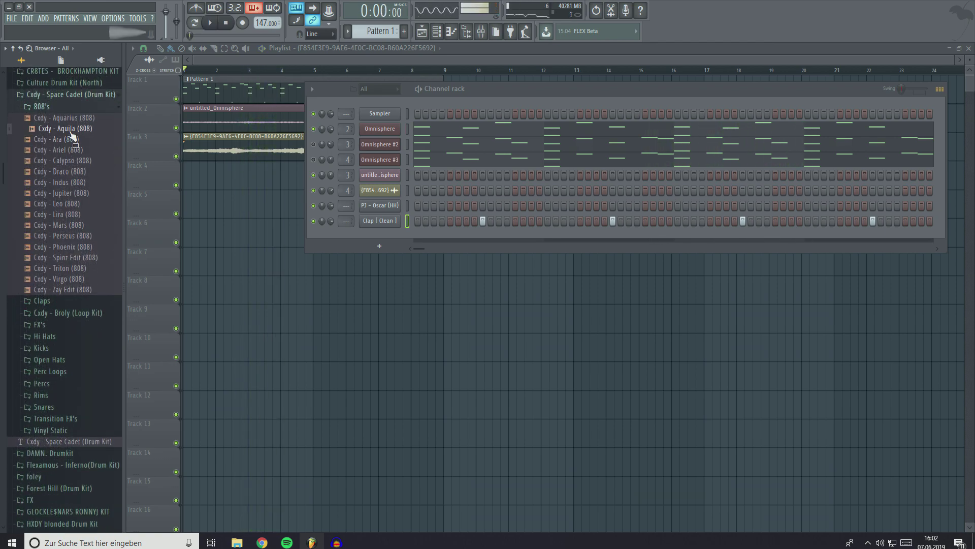
pyautogui.press('space')
pyautogui.moveTo(77, 140); pyautogui.dragTo(377, 235)
pyautogui.moveTo(71, 189); pyautogui.dragTo(75, 199)
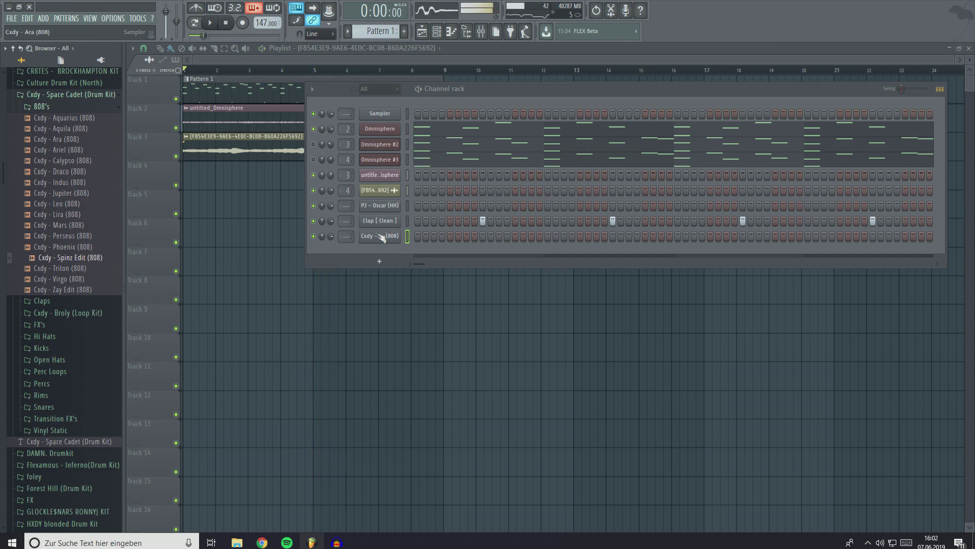
# Step: Open the Cxdy - Ara (808) sample in Edison and detect its pitch regions
pyautogui.rightClick(382, 237)
pyautogui.click(404, 246)
pyautogui.rightClick(234, 360)
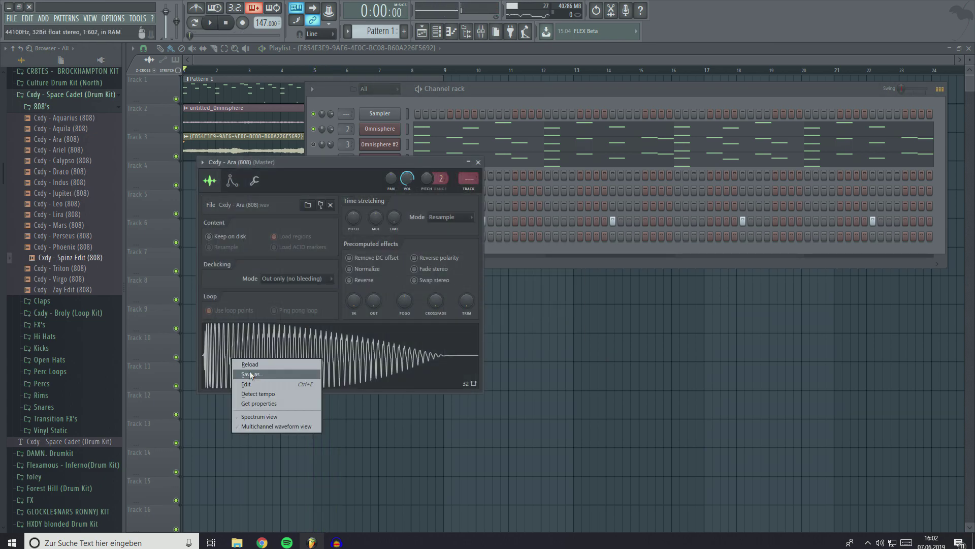
pyautogui.click(246, 384)
pyautogui.click(406, 136)
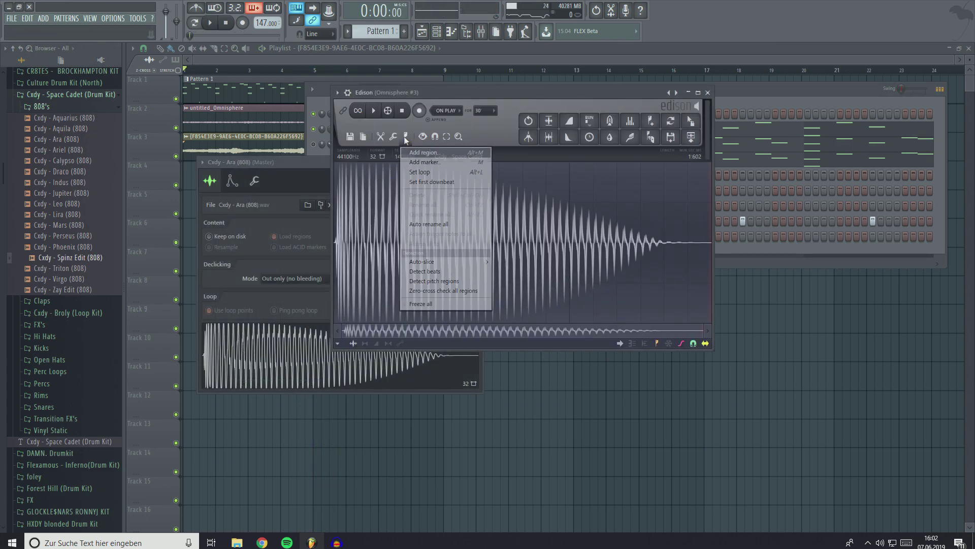
pyautogui.click(417, 282)
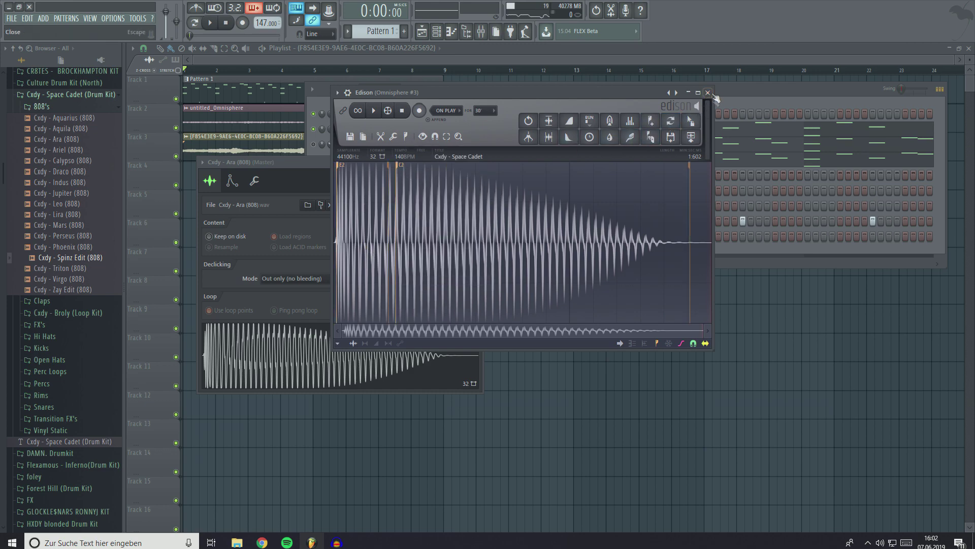
# Step: Lay out the 808 pattern across bars 1 to 4 on C#8, with an E8 late in bar 2 and a G8 in bar 3
pyautogui.scroll(2, 388, 173)
pyautogui.scroll(-2, 398, 173)
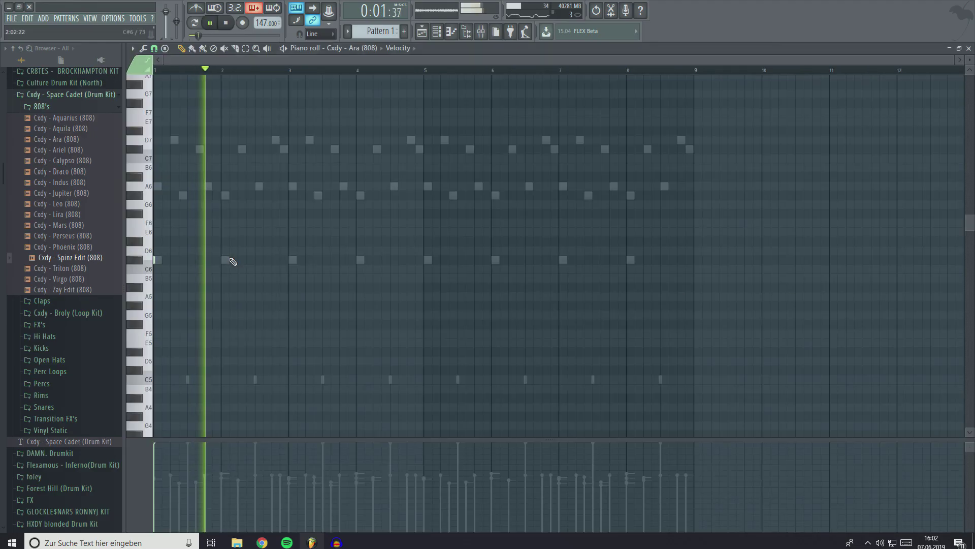
pyautogui.scroll(5, 213, 229)
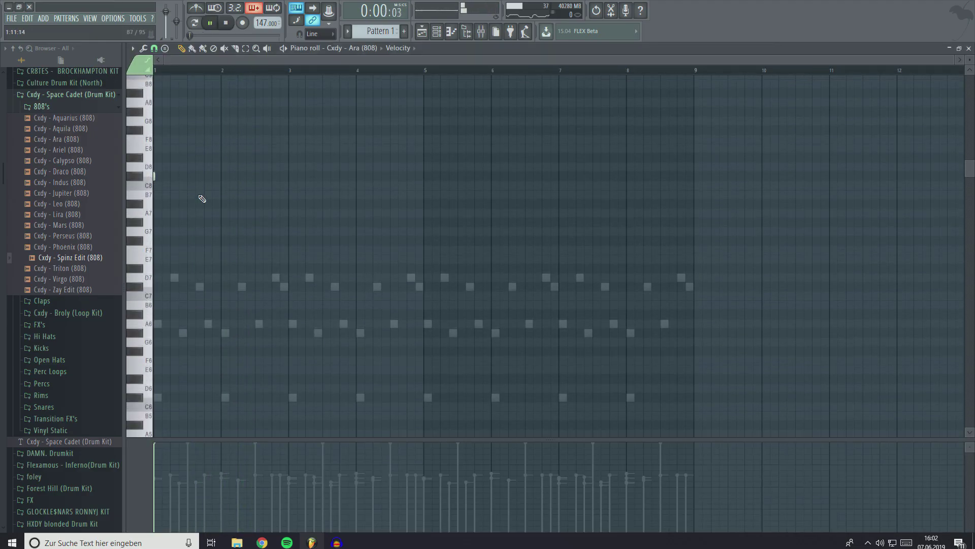
pyautogui.press('space')
pyautogui.press('space')
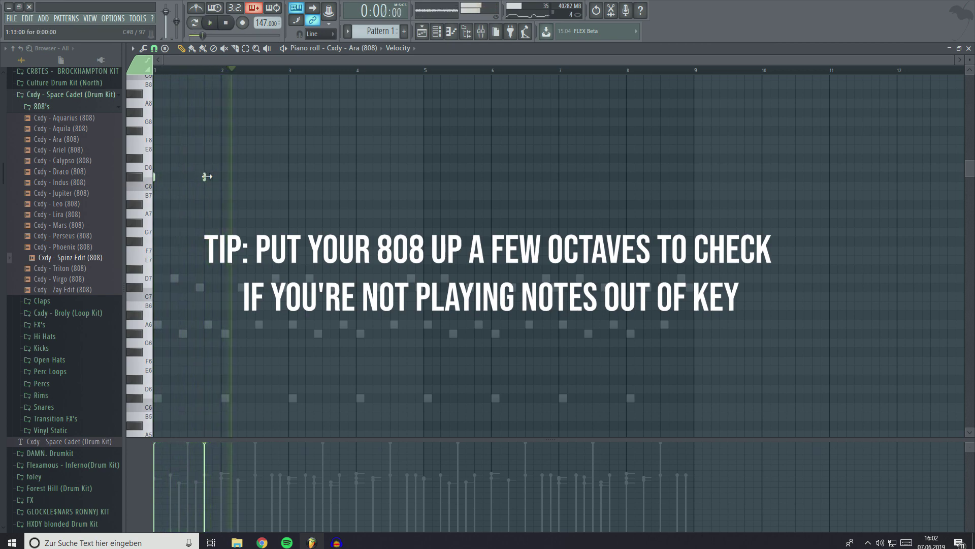
pyautogui.press('Down')
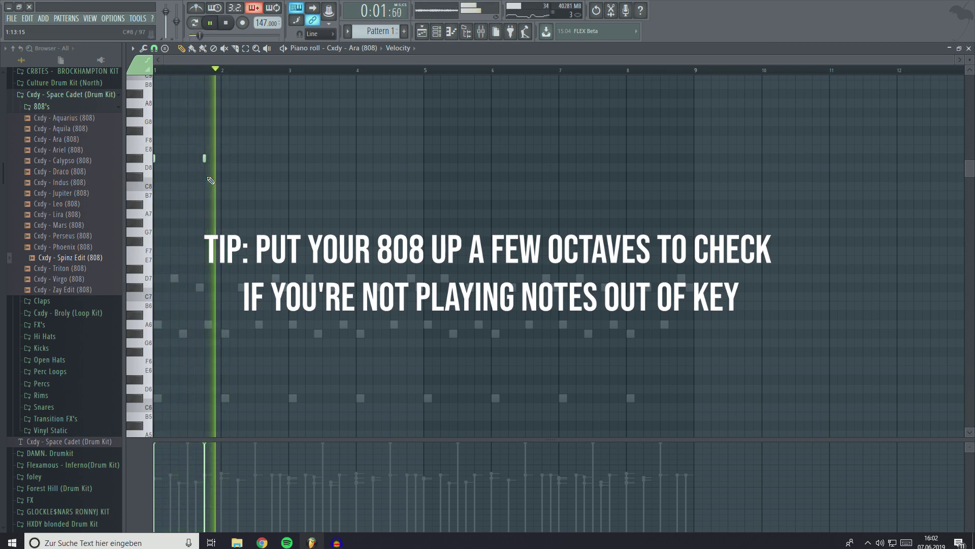
pyautogui.hotkey('ctrl', 'z')
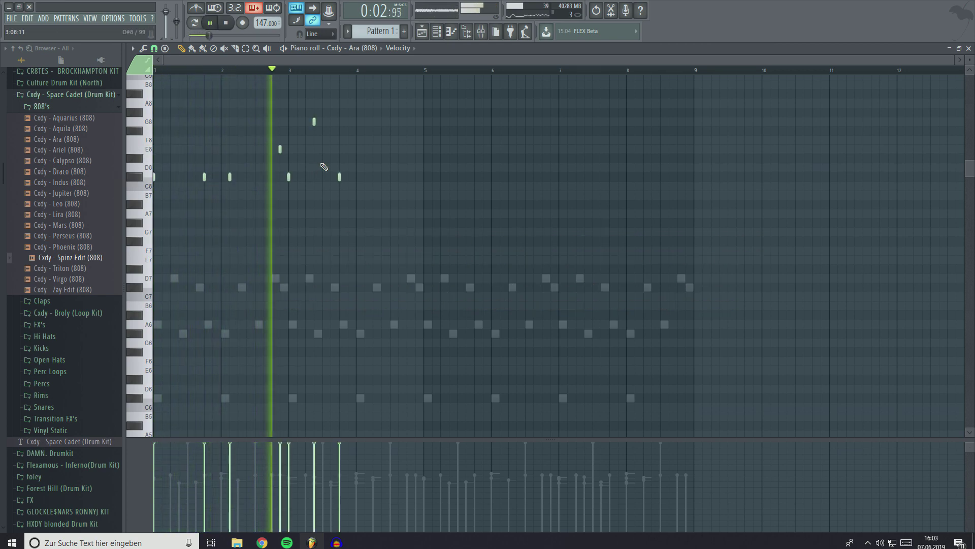
pyautogui.click(373, 176)
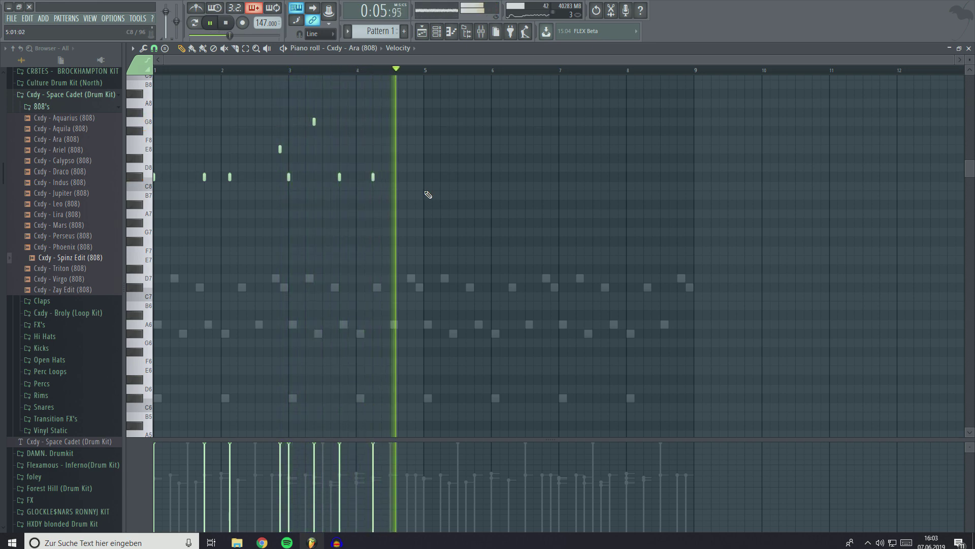
# Step: Lower the 808 notes by three octaves and add a C#5 note at the end of bar 4
pyautogui.scroll(-6, 427, 195)
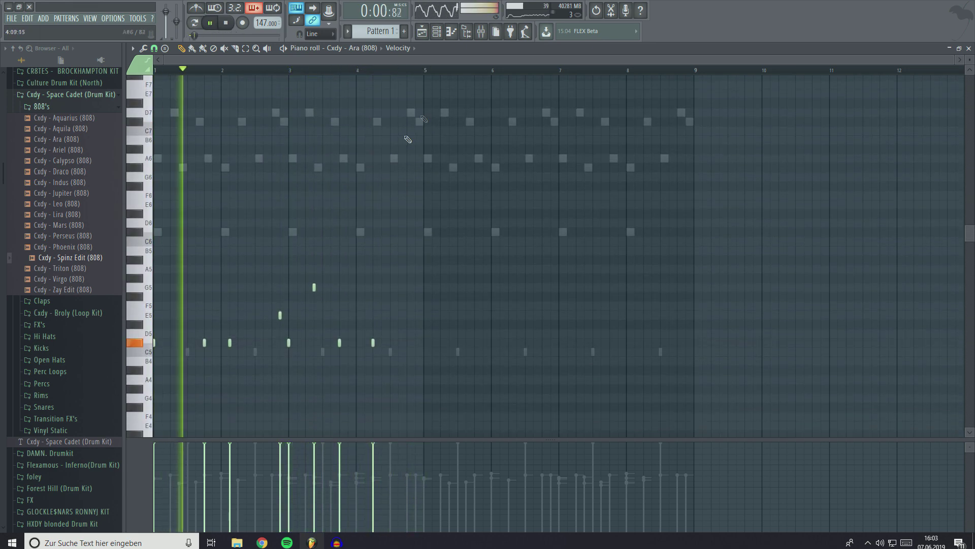
pyautogui.click(447, 33)
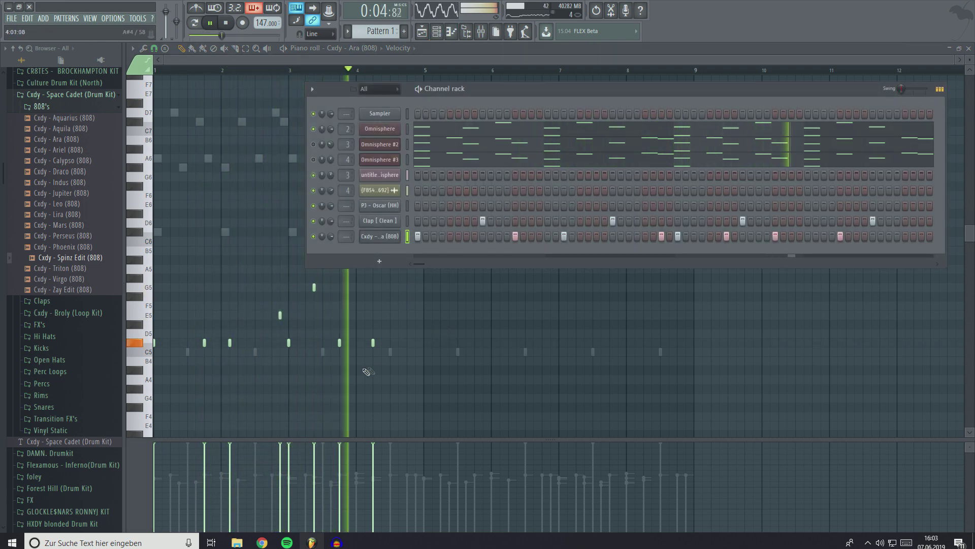
pyautogui.click(412, 343)
pyautogui.press('space')
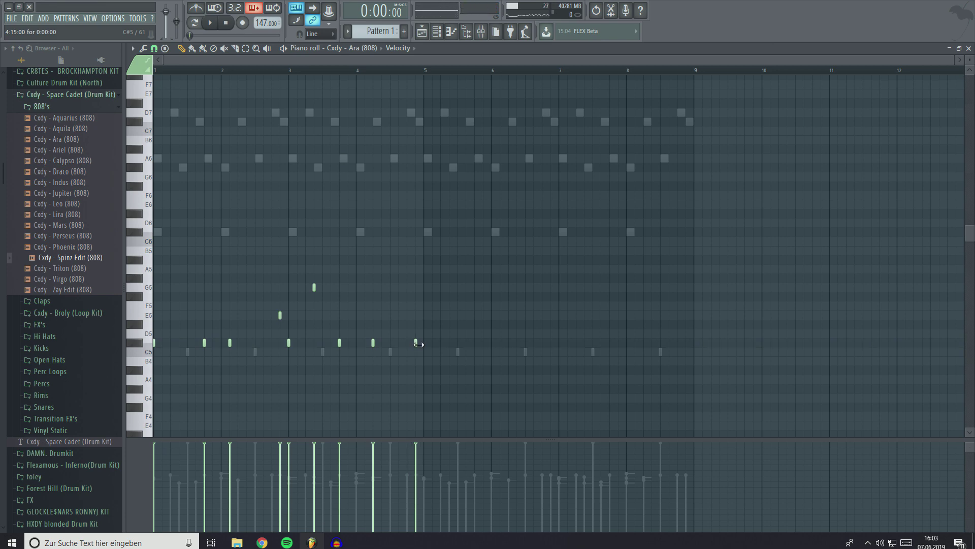
# Step: Repeat the 808 pattern through bars 5 to 8 and set the Cxdy - Ara (808) channel to cut itself
pyautogui.press('F6')
pyautogui.rightClick(393, 236)
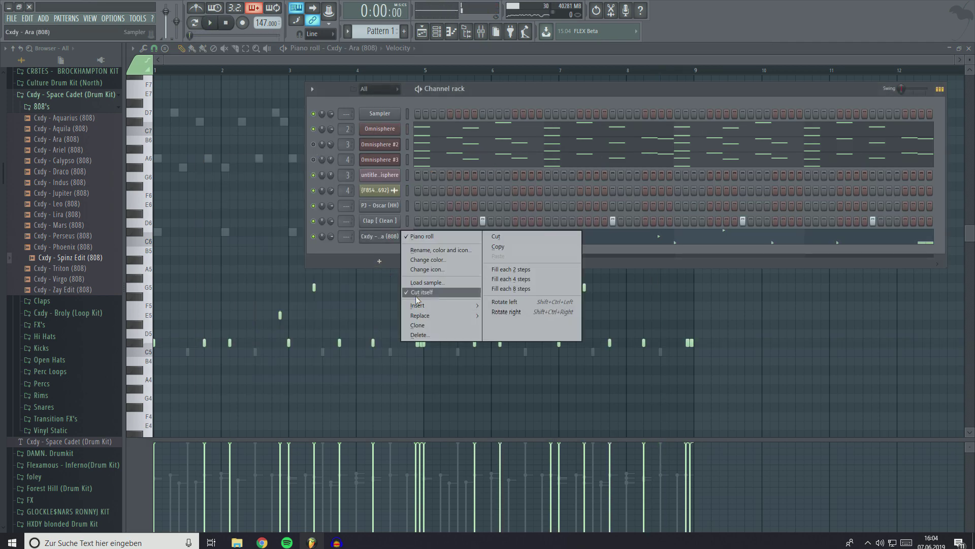
pyautogui.click(382, 237)
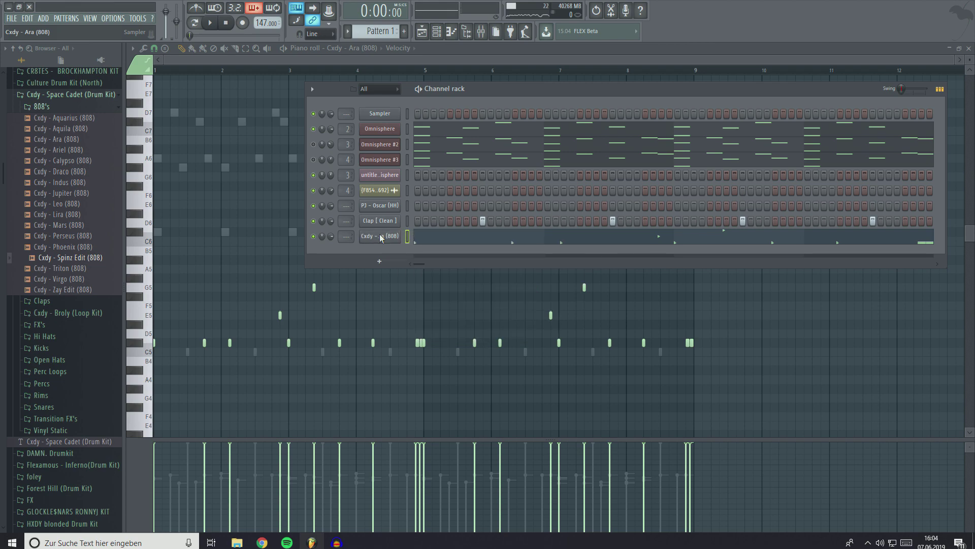
pyautogui.rightClick(382, 237)
# Step: Add PJ - O'Brien (Kick) to the channel rack and copy the 808's notes into it
pyautogui.click(321, 258)
pyautogui.moveTo(65, 215); pyautogui.dragTo(390, 248)
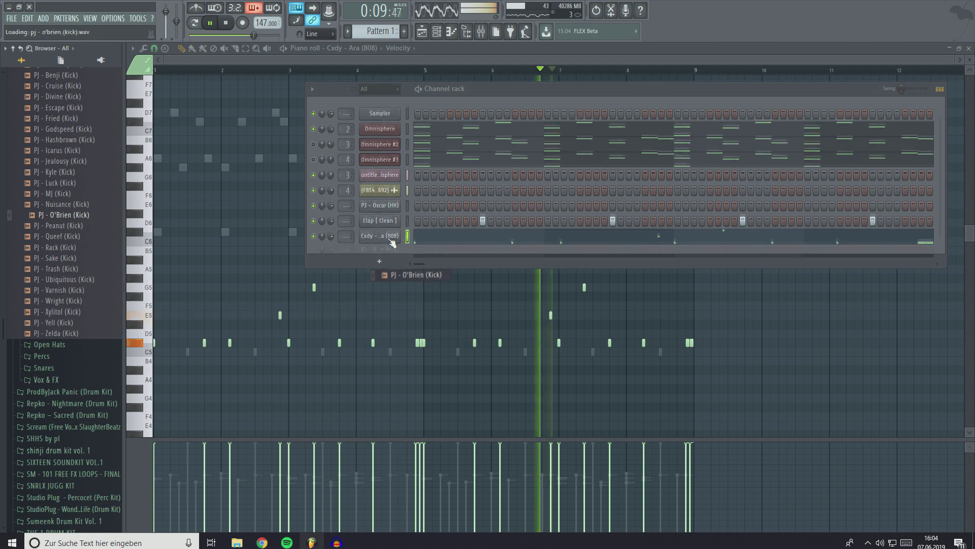
pyautogui.rightClick(399, 225)
pyautogui.click(521, 235)
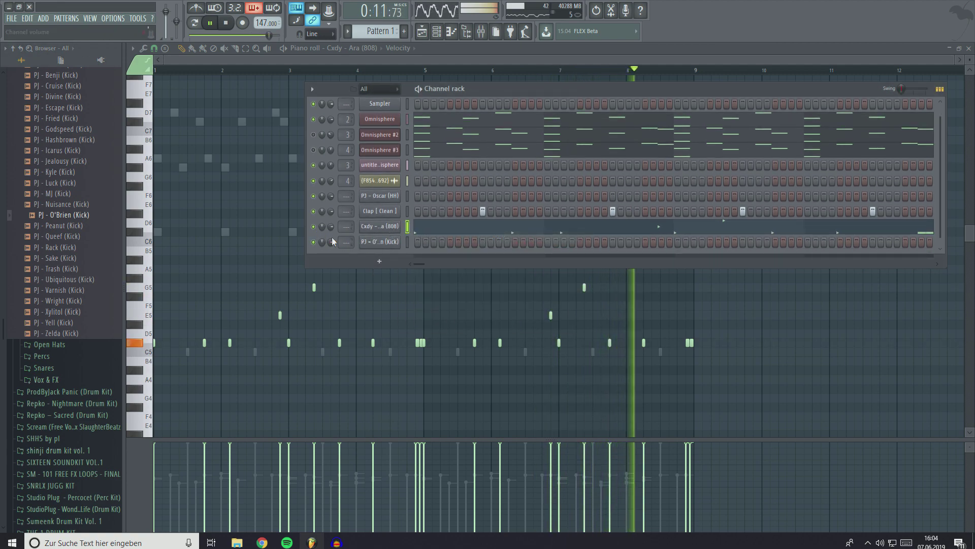
pyautogui.rightClick(391, 245)
pyautogui.click(495, 261)
# Step: Flatten the PJ - O'Brien (Kick) notes to one pitch with the limiter / transposer and raise them three semitones to C#5
pyautogui.rightClick(392, 243)
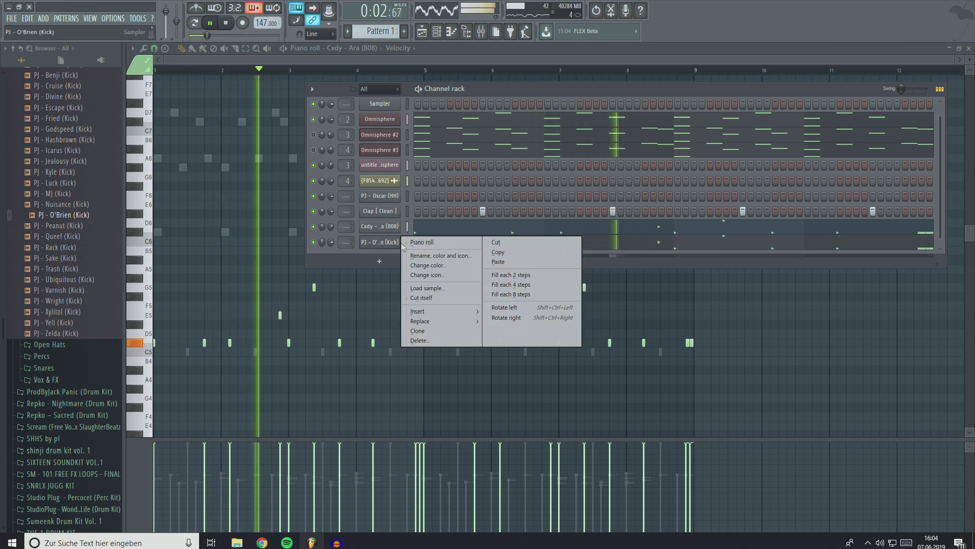
pyautogui.click(419, 243)
pyautogui.hotkey('alt', 'k')
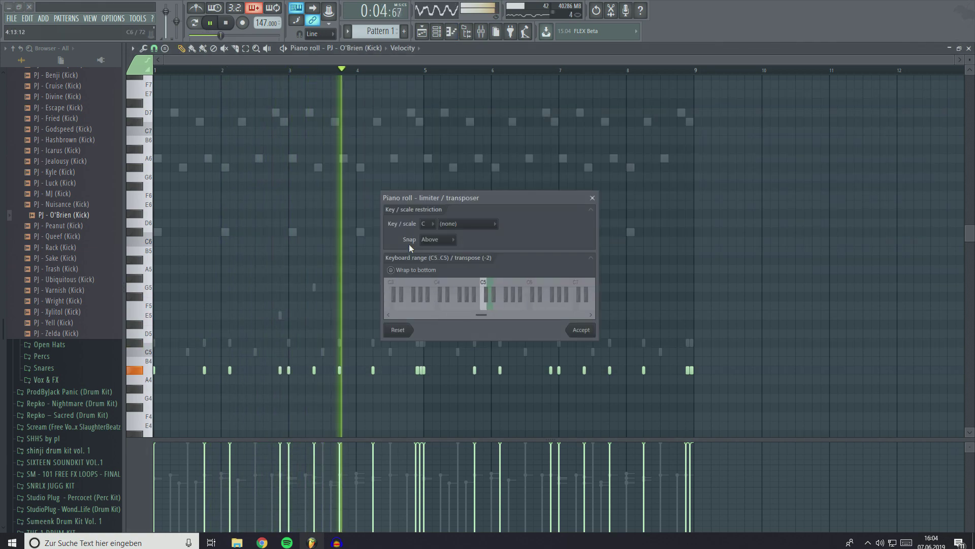
pyautogui.press('Return')
pyautogui.scroll(-2, 464, 219)
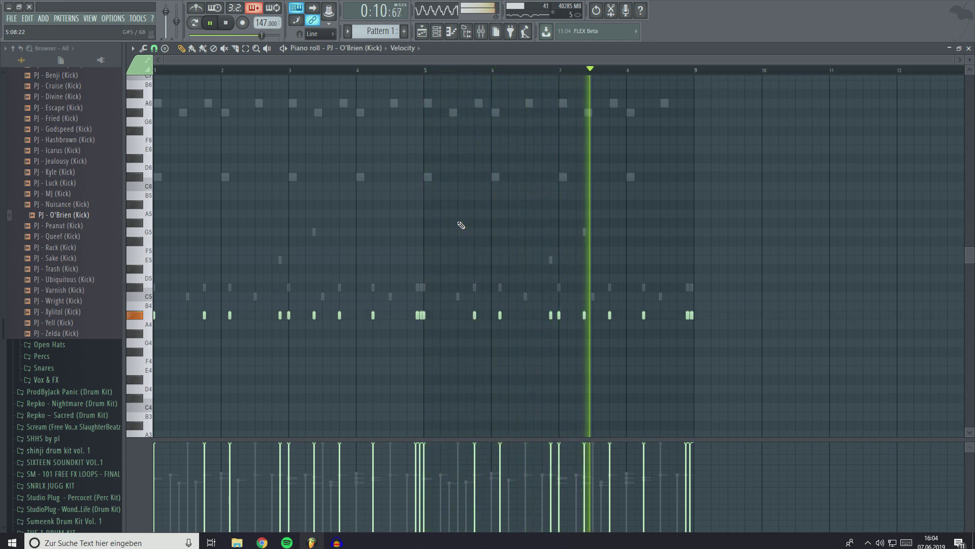
pyautogui.hotkey('shift', 'Up')
pyautogui.hotkey('shift', 'Up')
pyautogui.hotkey('shift', 'Up')
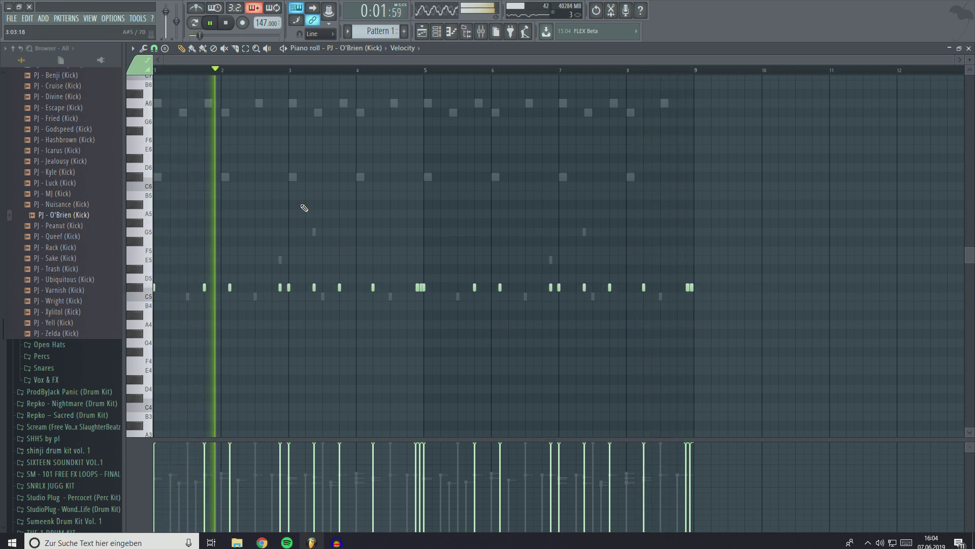
pyautogui.scroll(1, 292, 180)
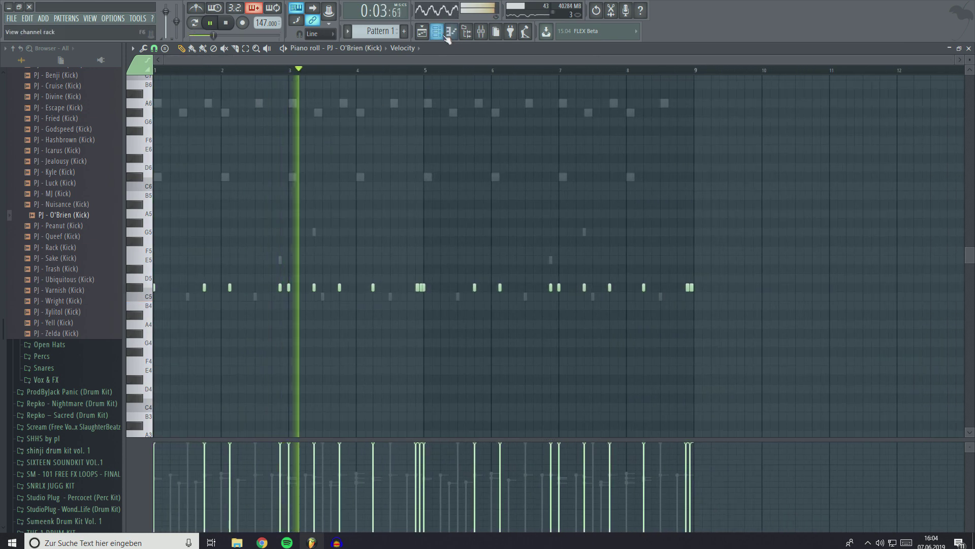
# Step: Audition snares from the PeeJay - Volume I kit and add PJ - Jasmine (Snare) to the channel rack
pyautogui.press('F6')
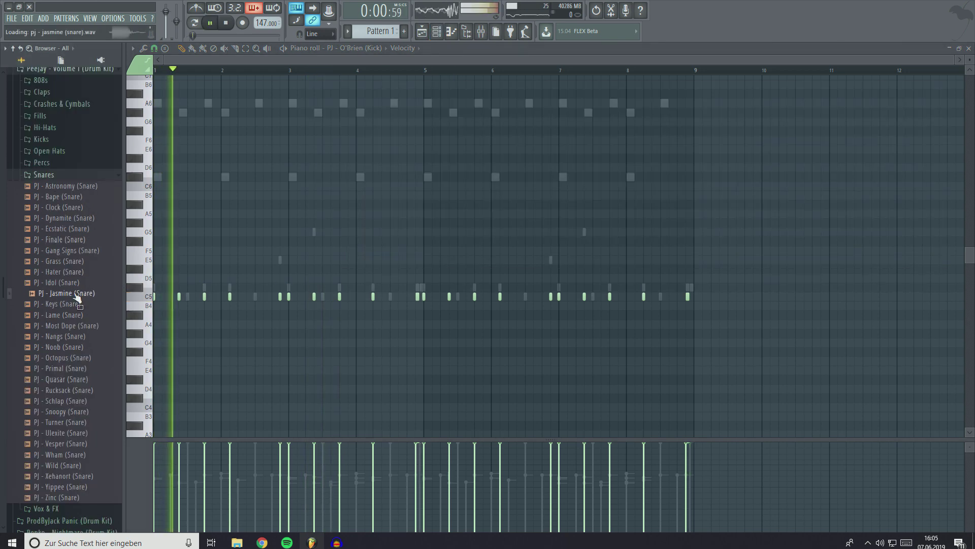
pyautogui.press('Up')
pyautogui.press('Up')
pyautogui.press('Up')
pyautogui.press('Up')
pyautogui.press('Up')
pyautogui.press('Up')
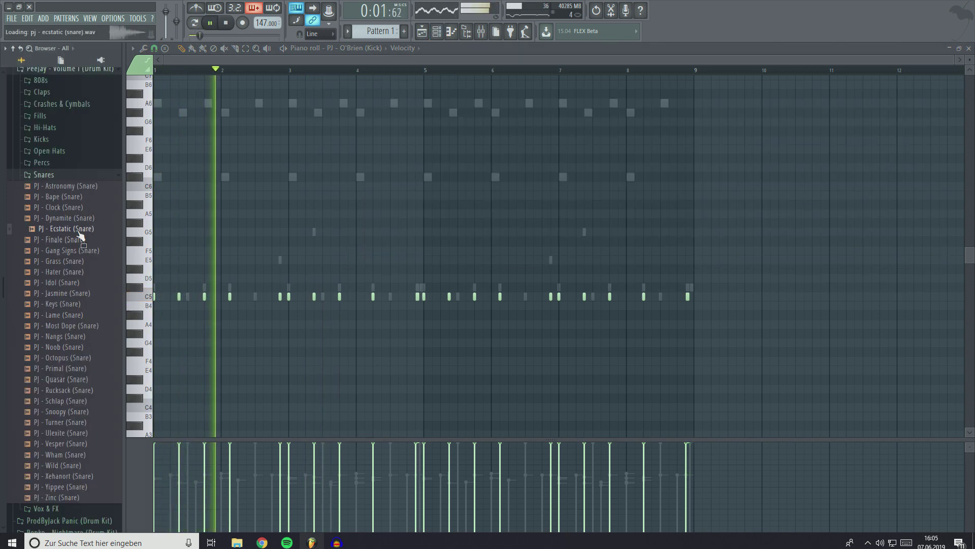
pyautogui.click(87, 293)
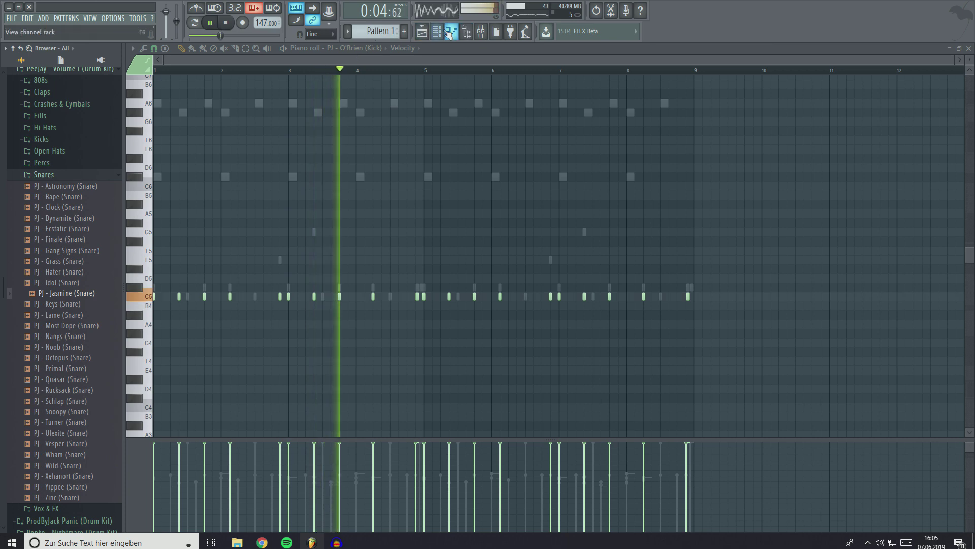
pyautogui.press('F6')
pyautogui.moveTo(167, 274); pyautogui.dragTo(385, 250)
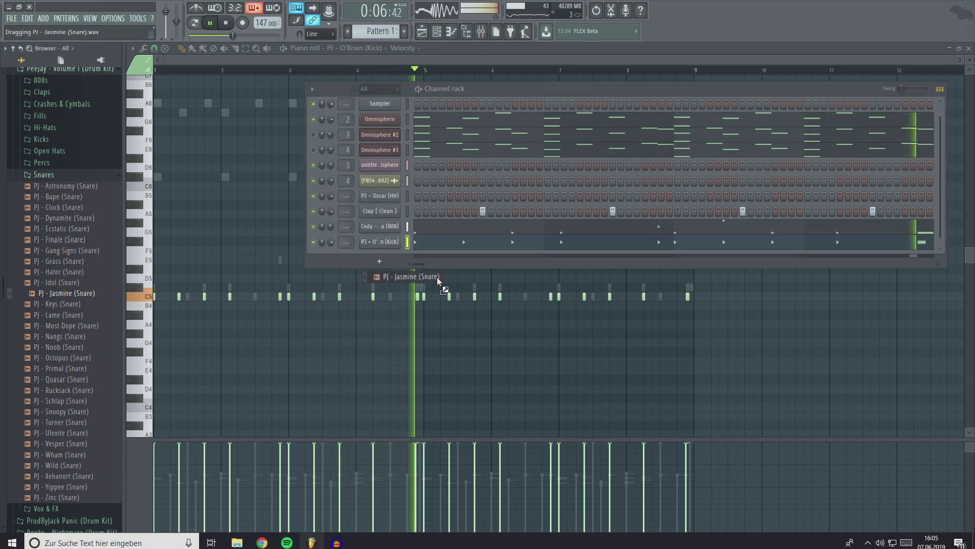
pyautogui.moveTo(438, 280); pyautogui.dragTo(484, 468)
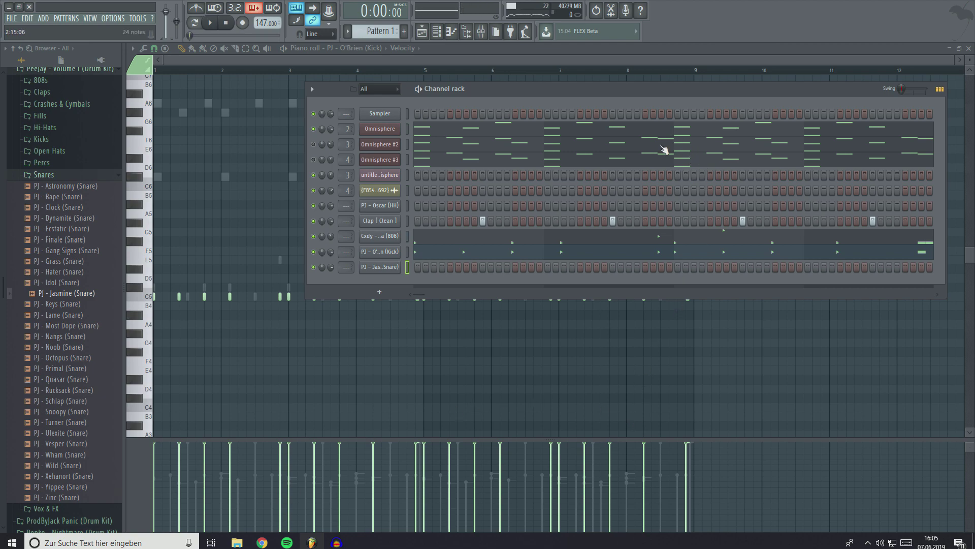
# Step: Place PJ - Jasmine (Snare) hits on steps 3 and 15 of bar 1, step 15 of bar 3 and step 3 of bar 4
pyautogui.click(434, 267)
pyautogui.press('space')
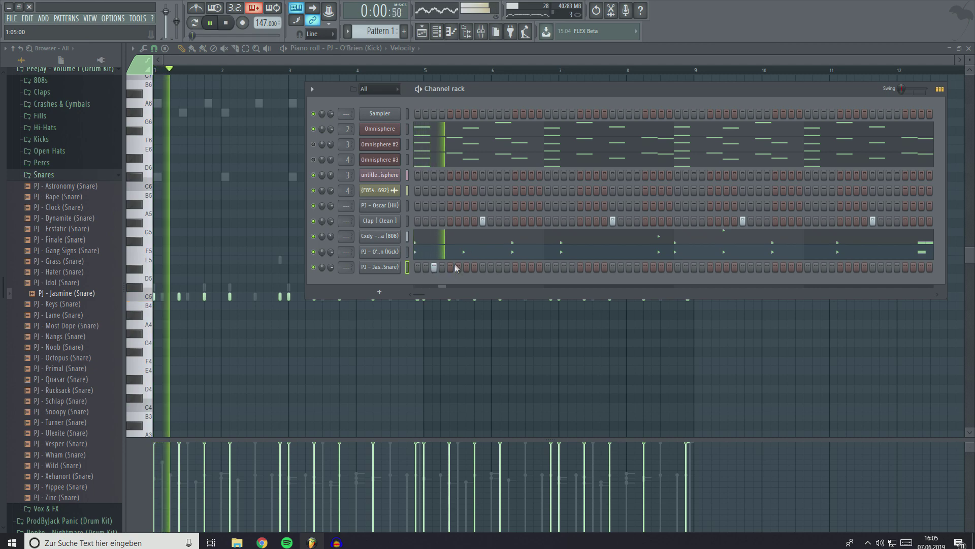
pyautogui.click(532, 268)
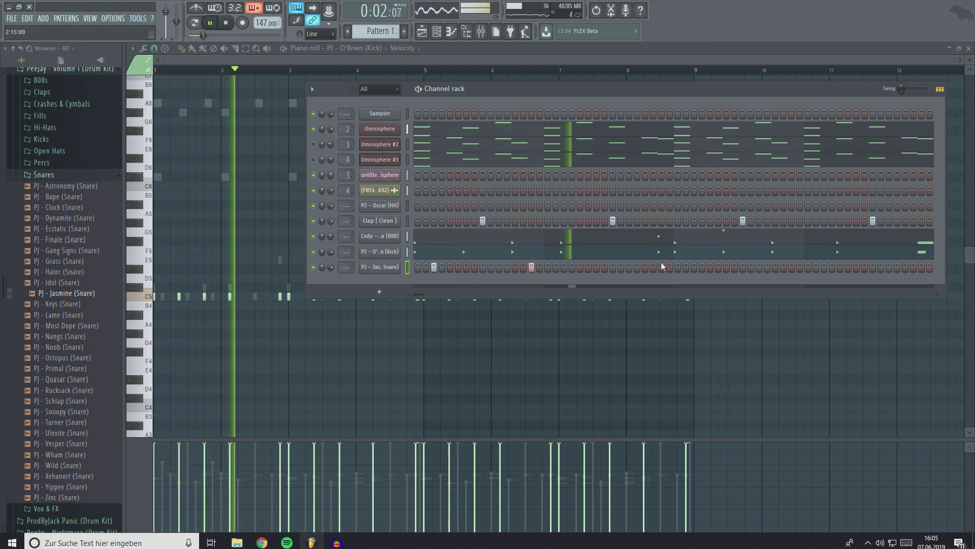
pyautogui.click(791, 267)
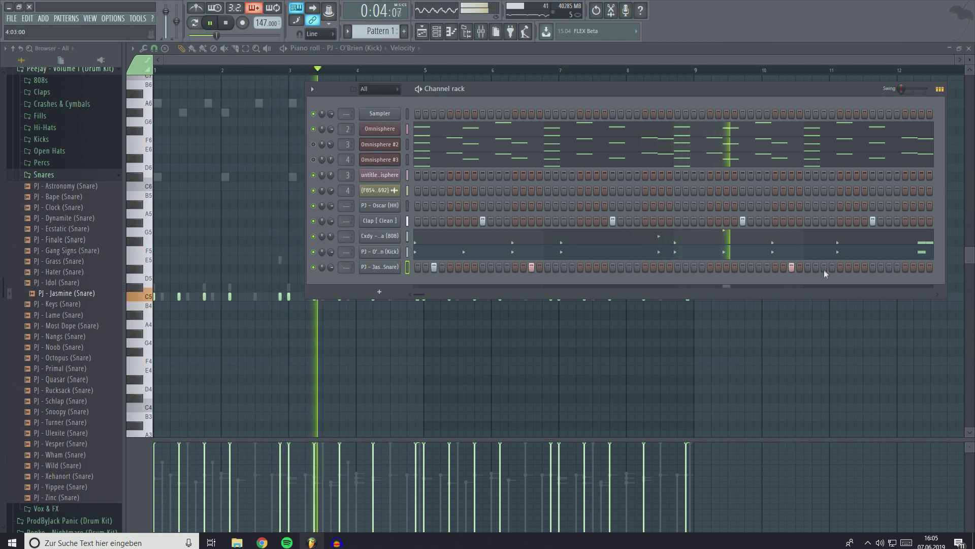
pyautogui.click(824, 267)
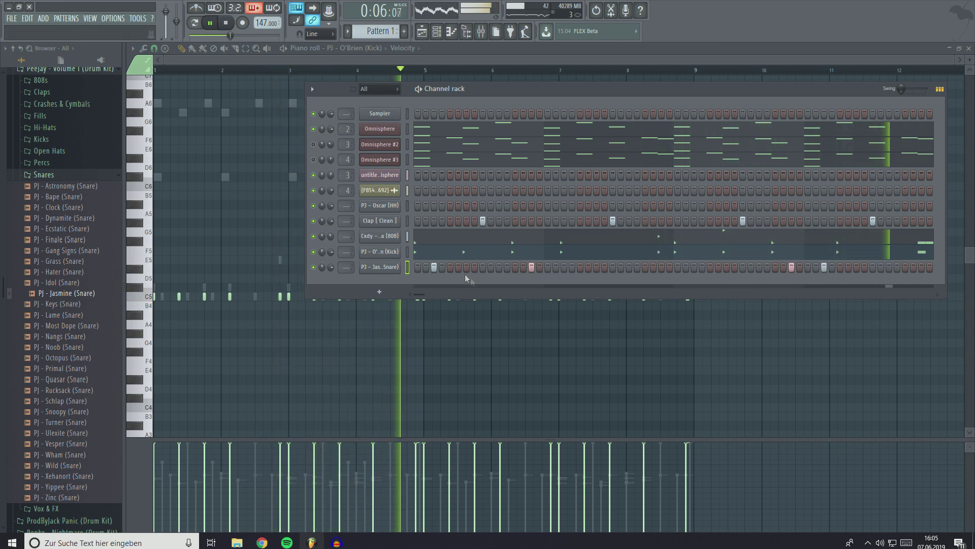
# Step: Draw a PJ - Jasmine (Snare) note on step 5 of bar 2 and chop it into a short three-hit roll
pyautogui.rightClick(403, 267)
pyautogui.click(402, 275)
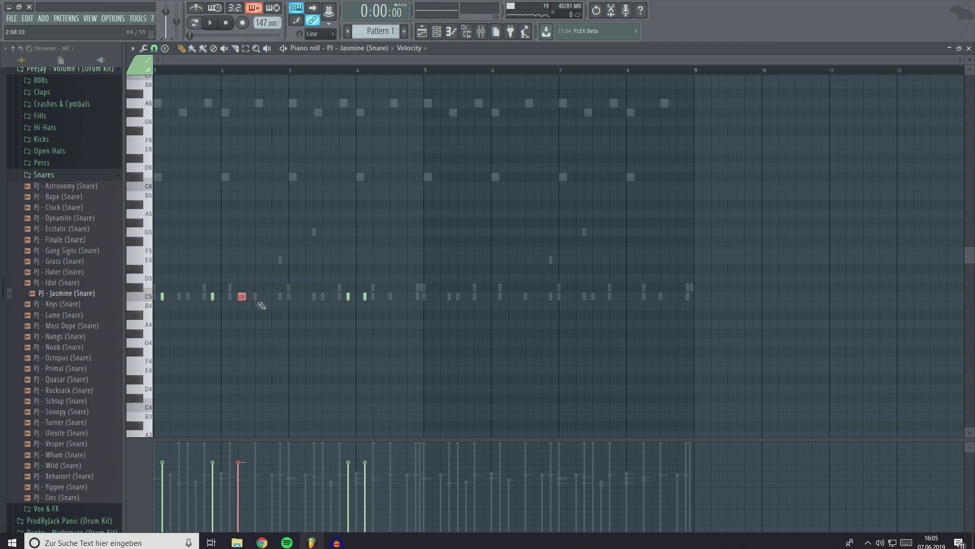
pyautogui.hotkey('alt', 'u')
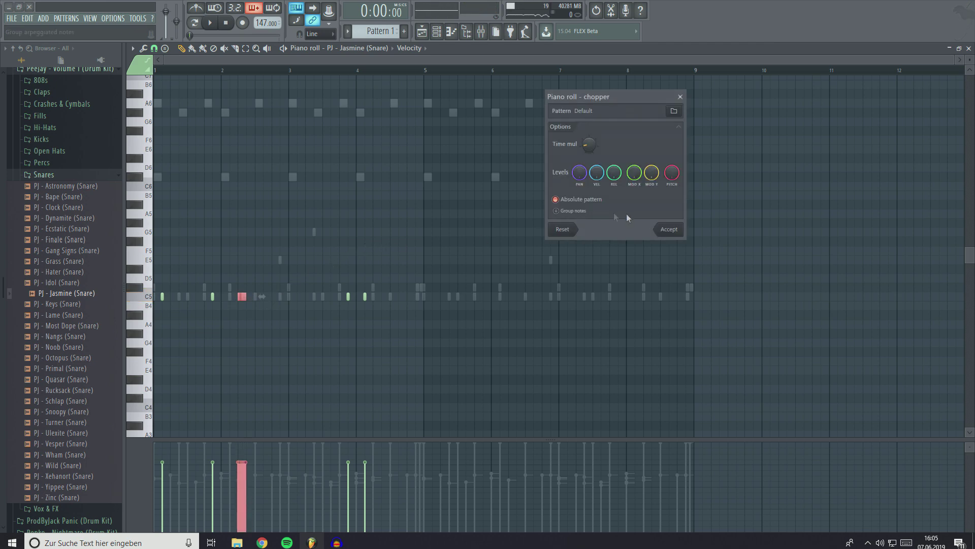
pyautogui.click(681, 96)
pyautogui.hotkey('alt', 'u')
pyautogui.scroll(5, 288, 362)
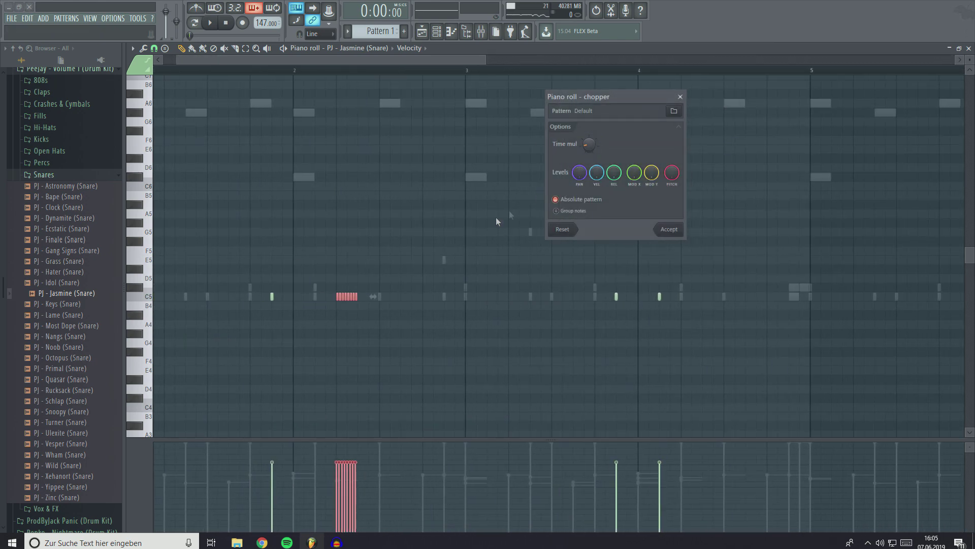
pyautogui.scroll(2, 496, 217)
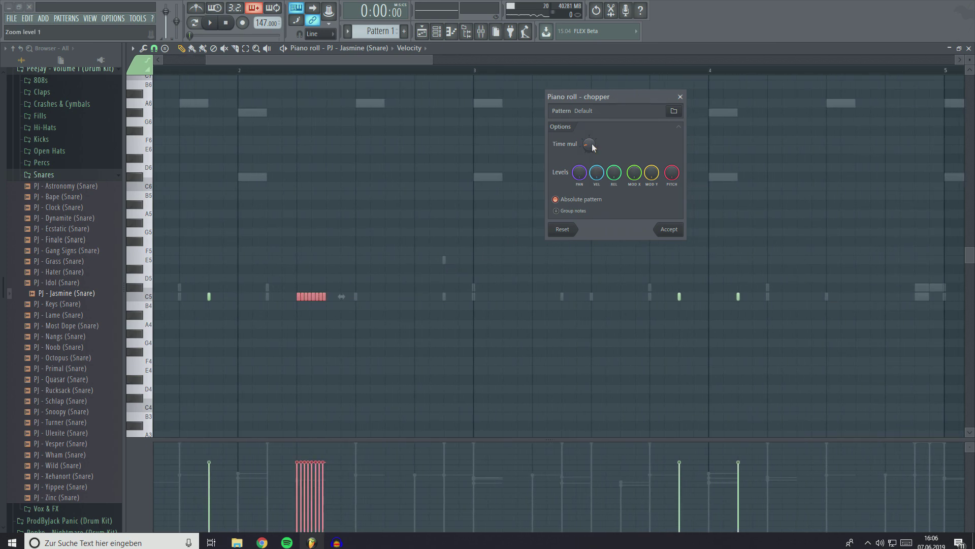
pyautogui.scroll(3, 592, 143)
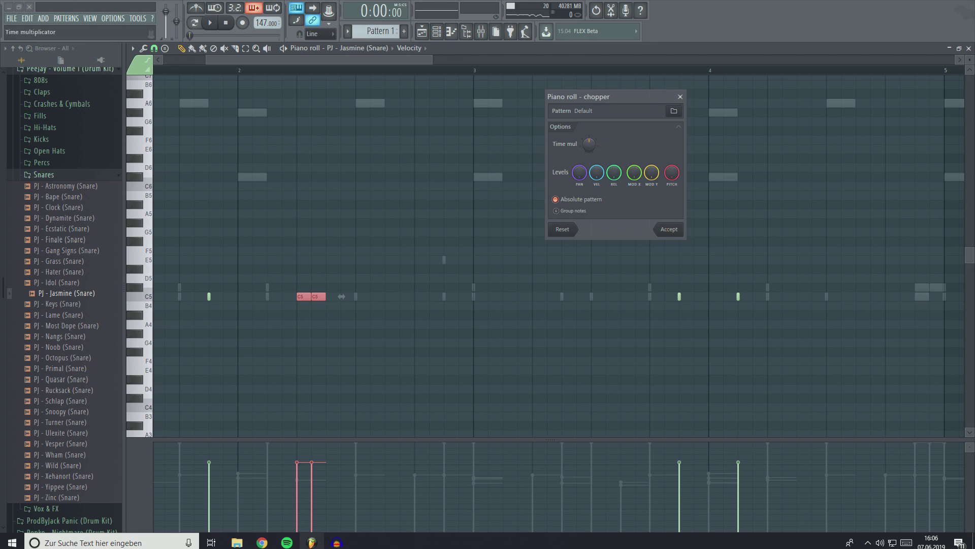
pyautogui.press('Return')
pyautogui.press('space')
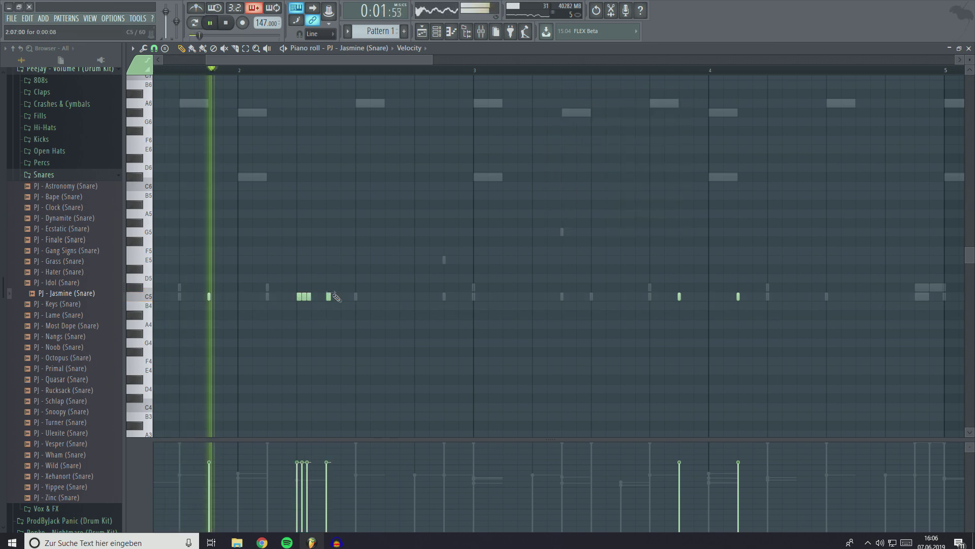
# Step: Add single snare hits on steps 7 and 3 of bar 2 and lower the velocities of the bar 2 hits
pyautogui.click(329, 296)
pyautogui.press('space')
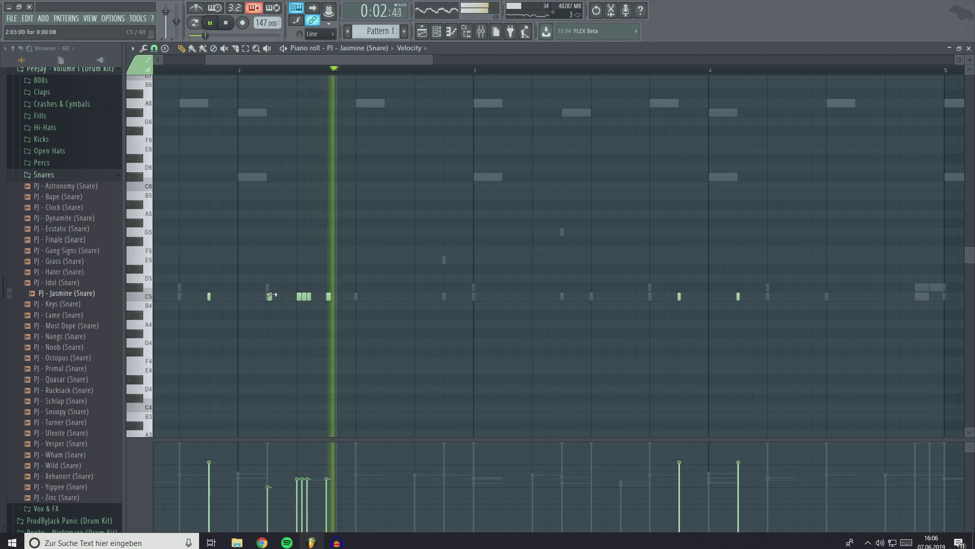
pyautogui.moveTo(331, 296); pyautogui.dragTo(354, 296)
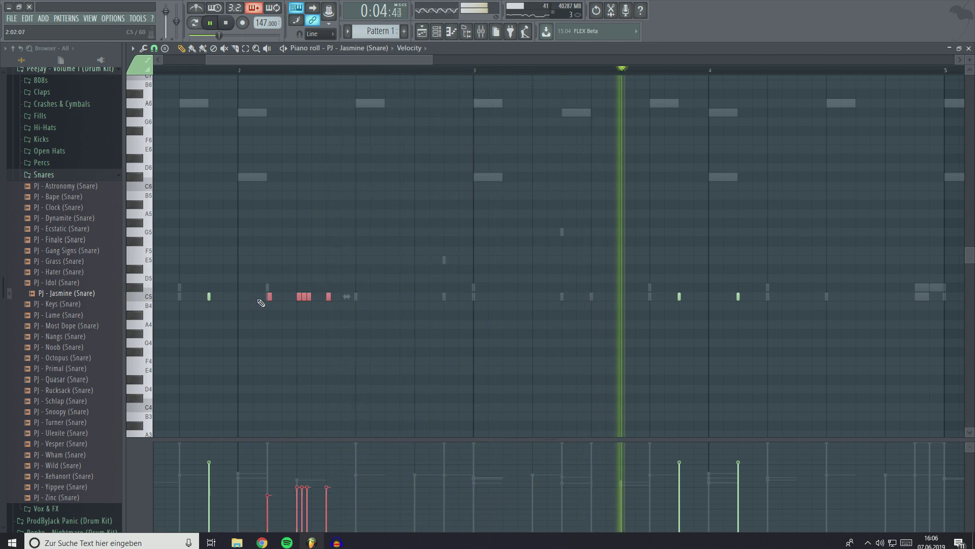
# Step: Duplicate the whole four-bar snare pattern into bars 5 to 8
pyautogui.hotkey('ctrl', 'a')
pyautogui.hotkey('ctrl', 'b')
pyautogui.scroll(-3, 411, 260)
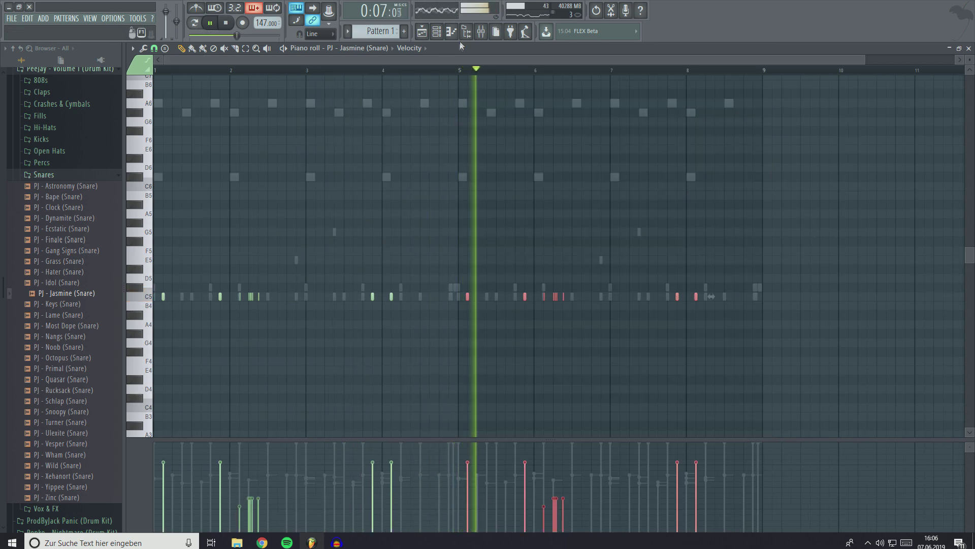
# Step: Audition open hats from the PeeJay - Volume I kit and add PJ - Might (OH) to the channel rack
pyautogui.click(451, 31)
pyautogui.click(61, 152)
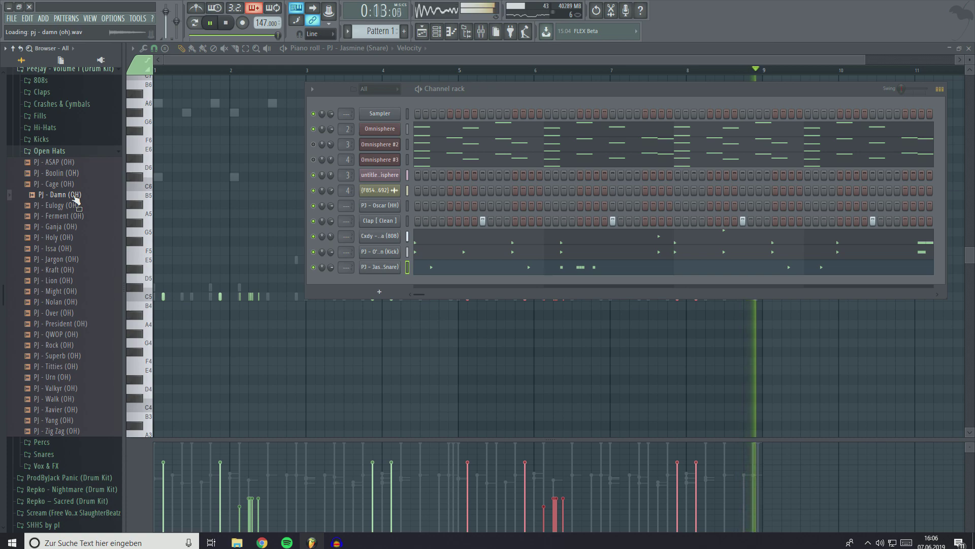
pyautogui.moveTo(56, 290); pyautogui.dragTo(380, 267)
pyautogui.click(436, 32)
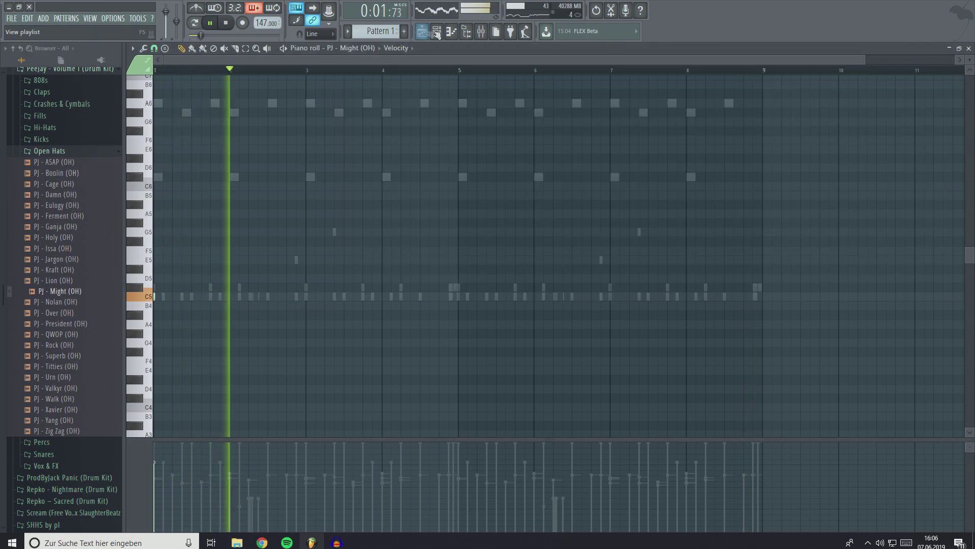
pyautogui.click(436, 33)
# Step: Place PJ - Might (OH) hits on step 13 of bars 1, 3, 5 and 7
pyautogui.press('space')
pyautogui.click(380, 282)
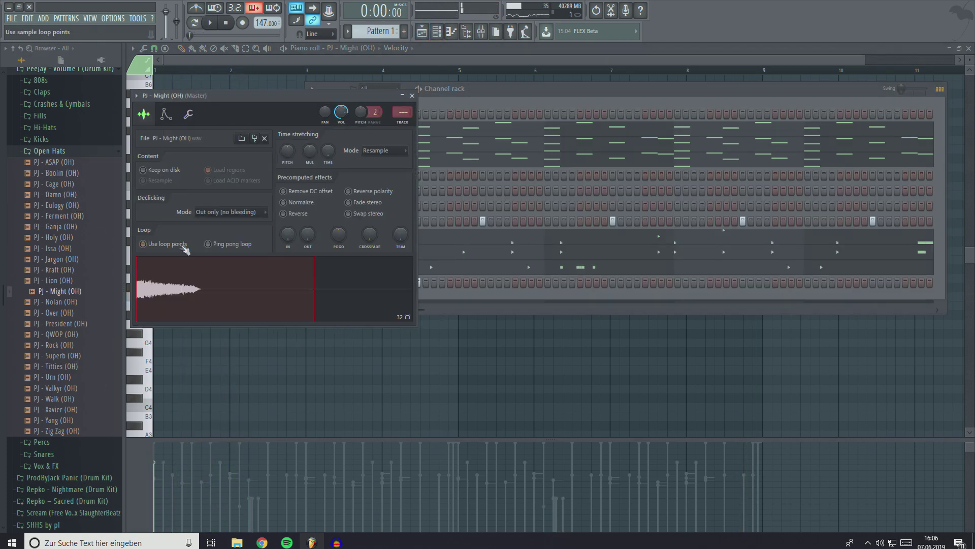
pyautogui.click(396, 381)
pyautogui.press('space')
pyautogui.moveTo(662, 296); pyautogui.dragTo(667, 297)
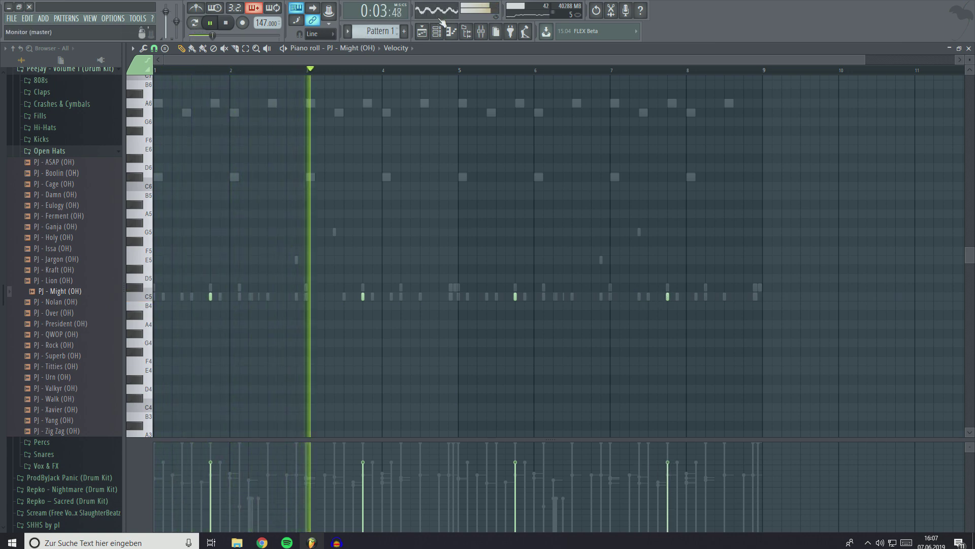
# Step: Fill the PJ - Oscar (HH) channel with a hit on every second step and play the pattern
pyautogui.press('F6')
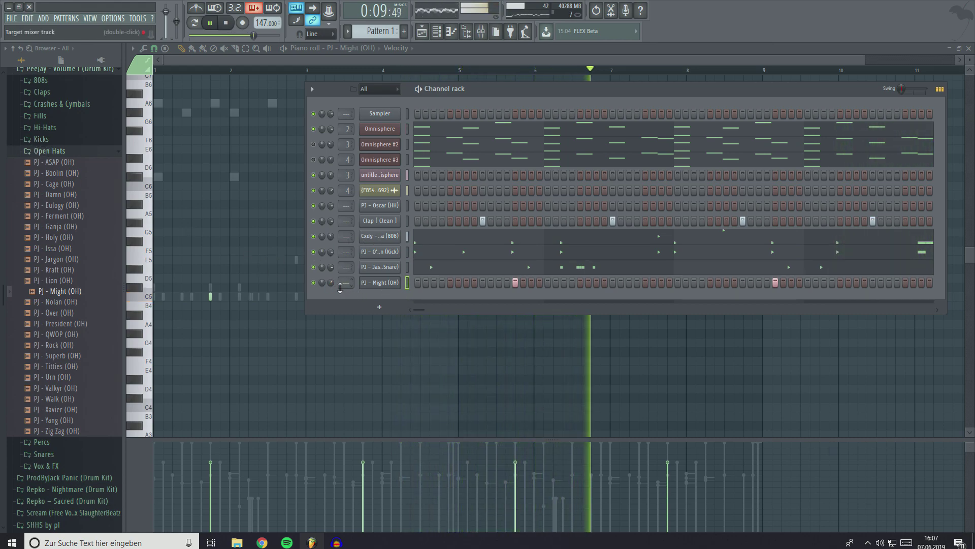
pyautogui.rightClick(393, 210)
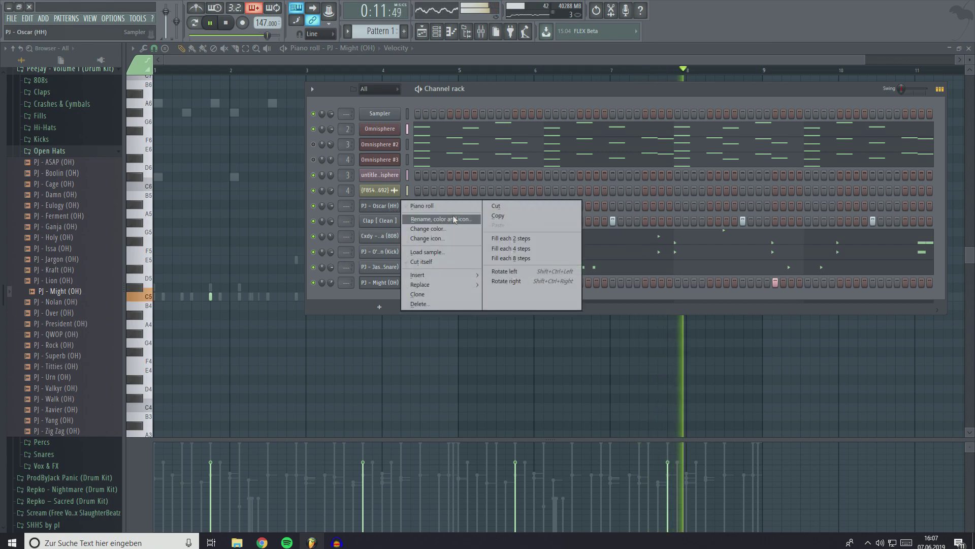
pyautogui.click(435, 220)
pyautogui.click(436, 31)
pyautogui.press('space')
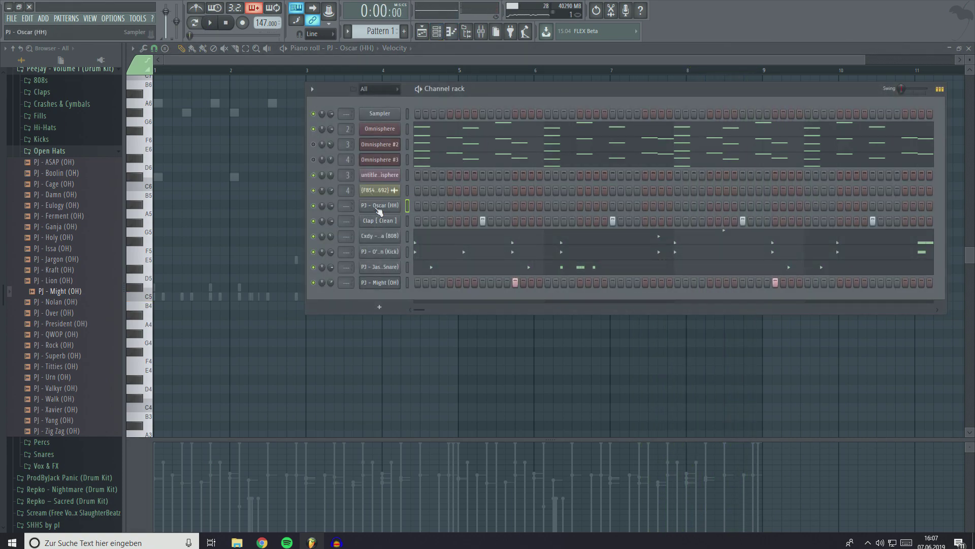
pyautogui.press('F6')
pyautogui.press('space')
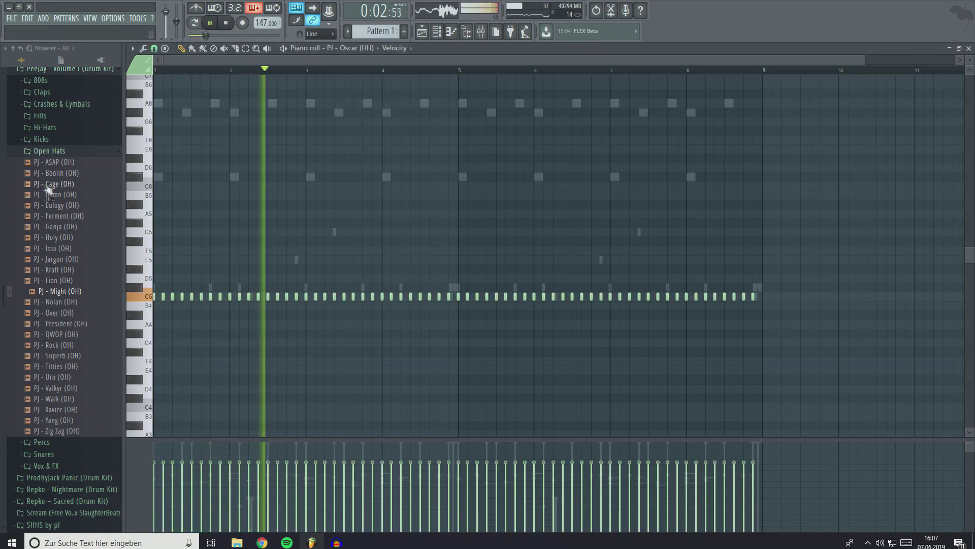
pyautogui.press('space')
# Step: Try PJ - Energy (HH) and PJ - Decadence (HH) as replacement samples for the hi-hat channel
pyautogui.click(449, 31)
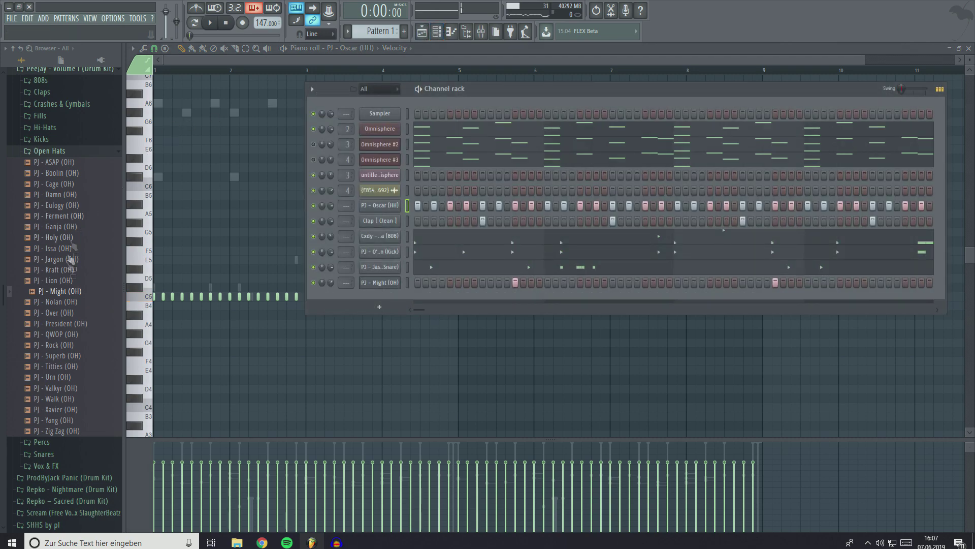
pyautogui.click(64, 196)
pyautogui.click(67, 184)
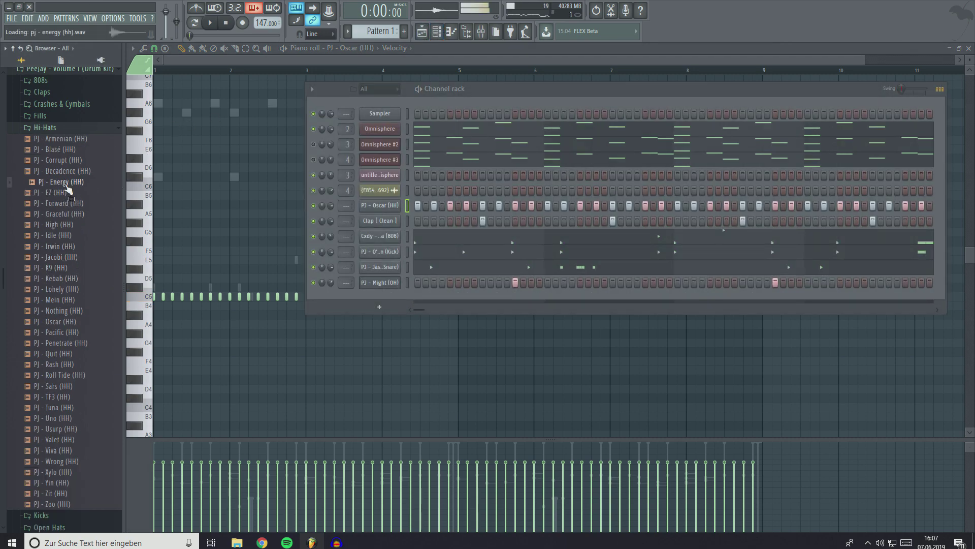
pyautogui.press('space')
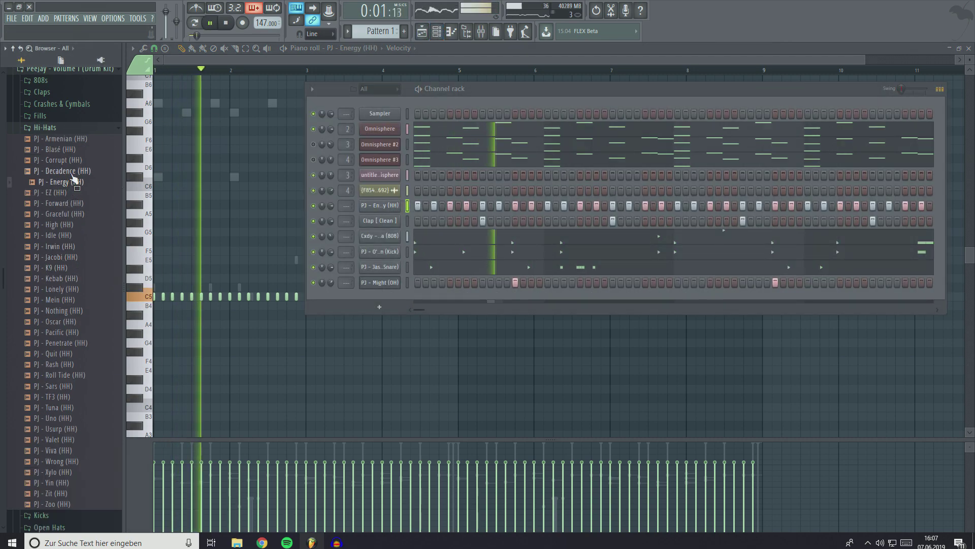
pyautogui.press('space')
pyautogui.click(72, 174)
pyautogui.press('space')
# Step: Compare hi-hats from the Nick Mira - Diesel kit and load nm - diesel hh into the hi-hat channel
pyautogui.scroll(15, 70, 243)
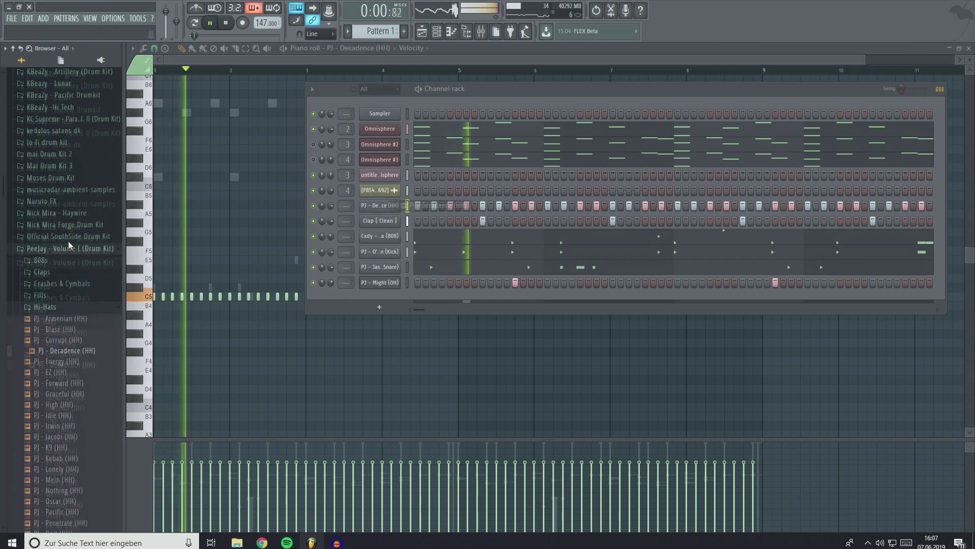
pyautogui.click(75, 230)
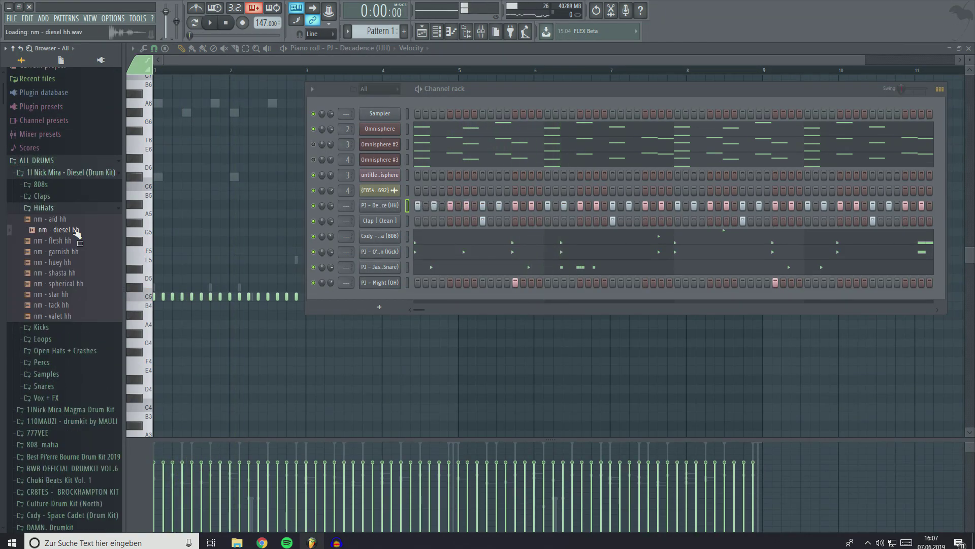
pyautogui.press('Up')
pyautogui.press('space')
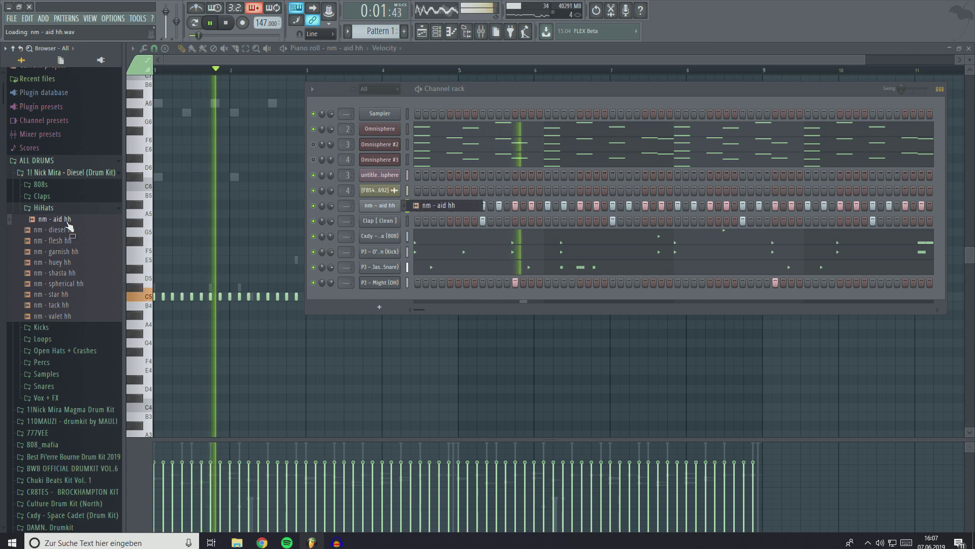
pyautogui.press('Down')
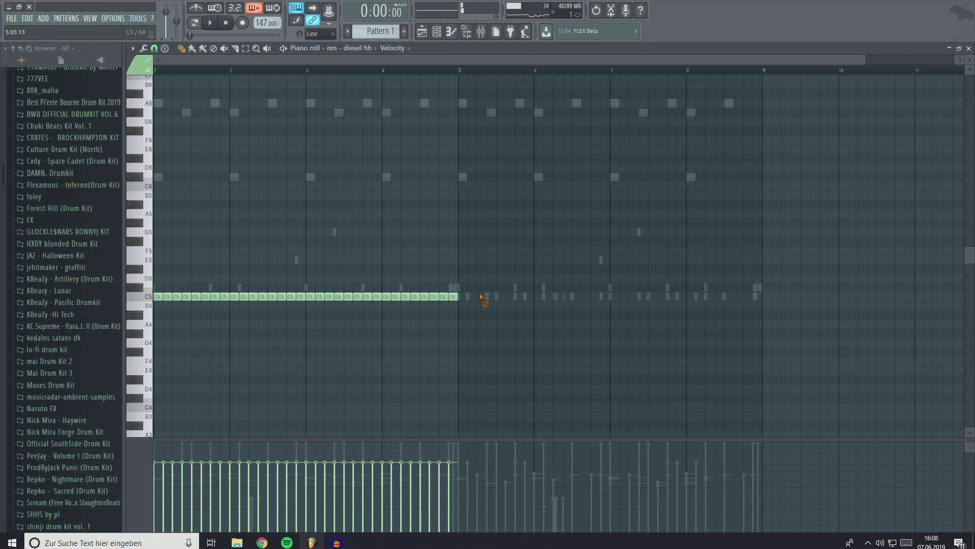
# Step: Reduce the hi-hat line to its first two notes, with the second slightly softer, and repeat the pair across bar 1
pyautogui.moveTo(479, 320); pyautogui.dragTo(187, 272)
pyautogui.press('Delete')
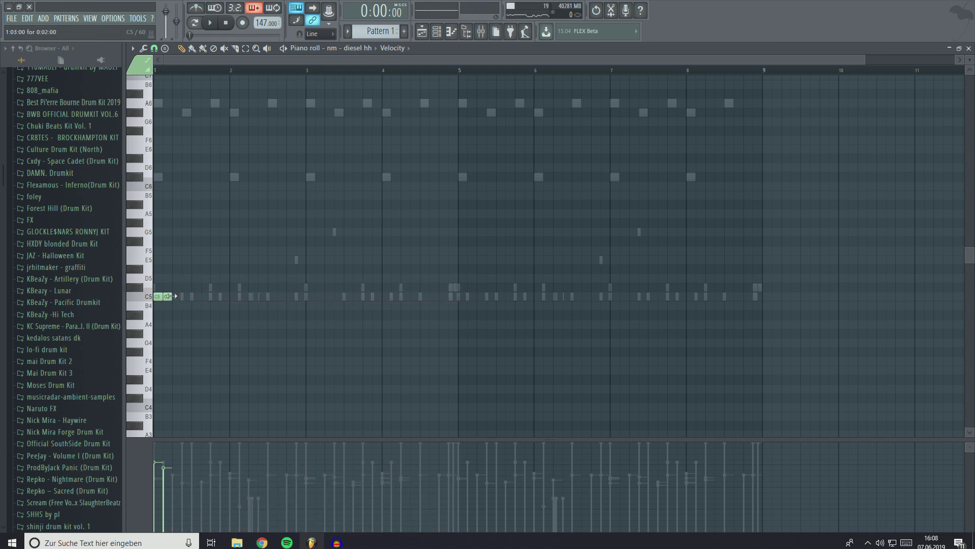
pyautogui.hotkey('ctrl', 'a')
pyautogui.hotkey('ctrl', 'b')
pyautogui.hotkey('ctrl', 'b')
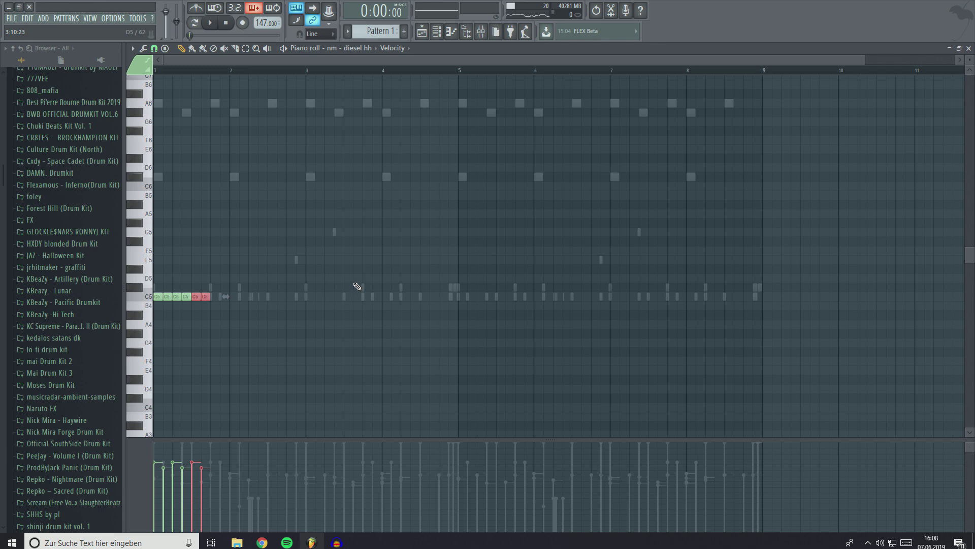
pyautogui.hotkey('ctrl', 'b')
pyautogui.press('space')
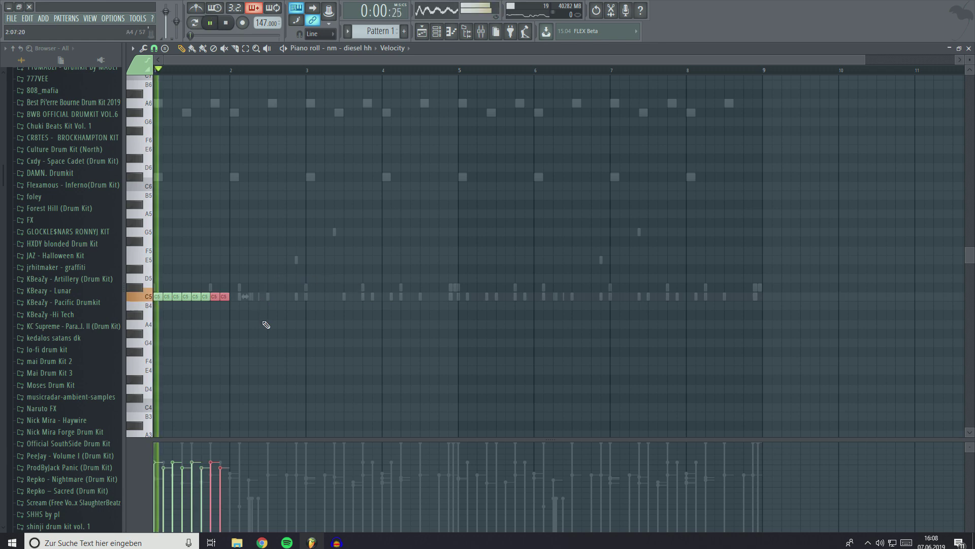
# Step: Duplicate the one-bar hi-hat pattern through bars 2, 3 and 4
pyautogui.hotkey('ctrl', 'd')
pyautogui.hotkey('ctrl', 'a')
pyautogui.hotkey('ctrl', 'b')
pyautogui.hotkey('ctrl', 'b')
pyautogui.hotkey('ctrl', 'b')
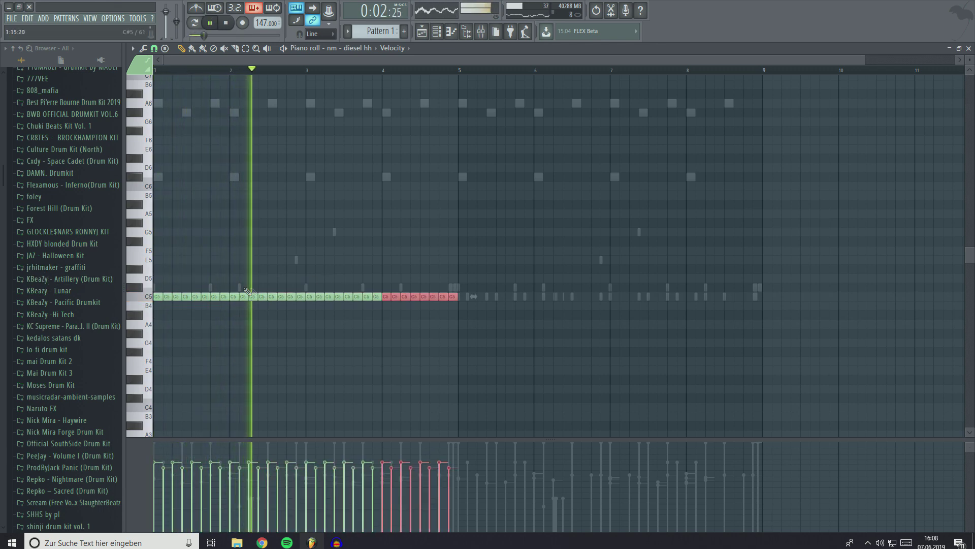
pyautogui.hotkey('ctrl', 'd')
# Step: Turn the hi-hat on step 13 of bar 1 into a three-hit roll lowered to A4
pyautogui.scroll(3, 333, 342)
pyautogui.moveTo(211, 296)
pyautogui.mouseDown()
pyautogui.moveTo(211, 334)
pyautogui.moveTo(235, 325)
pyautogui.mouseUp()
pyautogui.click(225, 334)
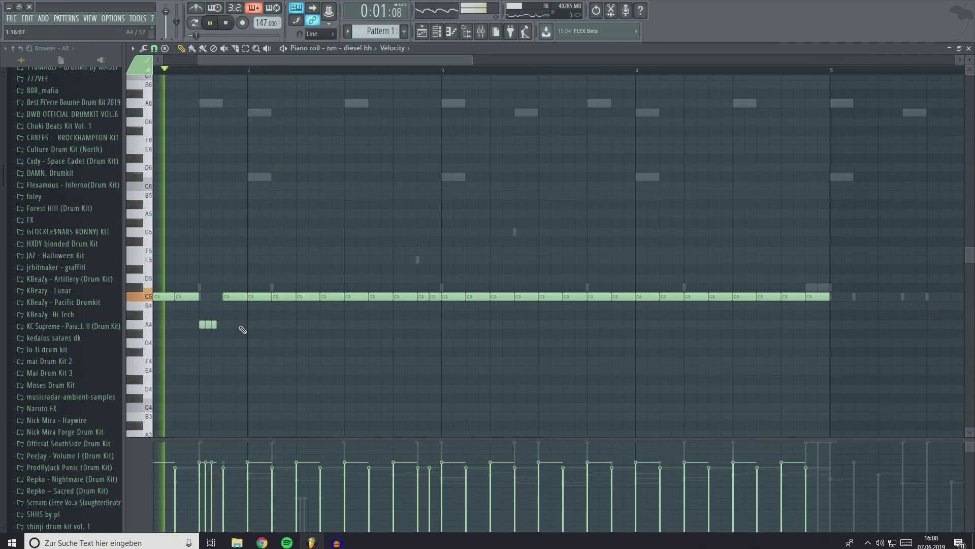
# Step: Add short A4 hi-hat hits on step 11 of bar 3 and steps 1, 3 and 5 of bar 4
pyautogui.scroll(-2, 321, 299)
pyautogui.scroll(-1, 322, 300)
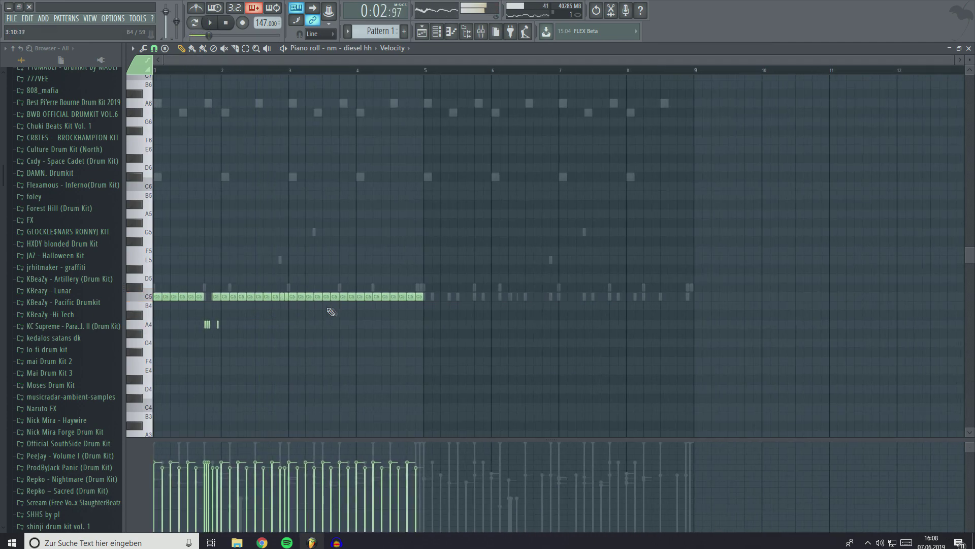
pyautogui.click(418, 324)
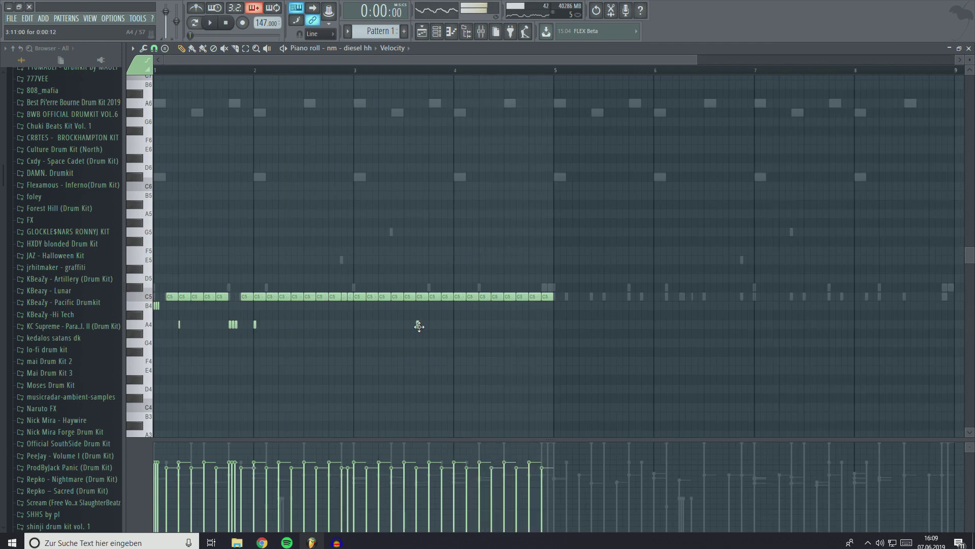
pyautogui.click(455, 324)
pyautogui.click(468, 324)
pyautogui.click(480, 324)
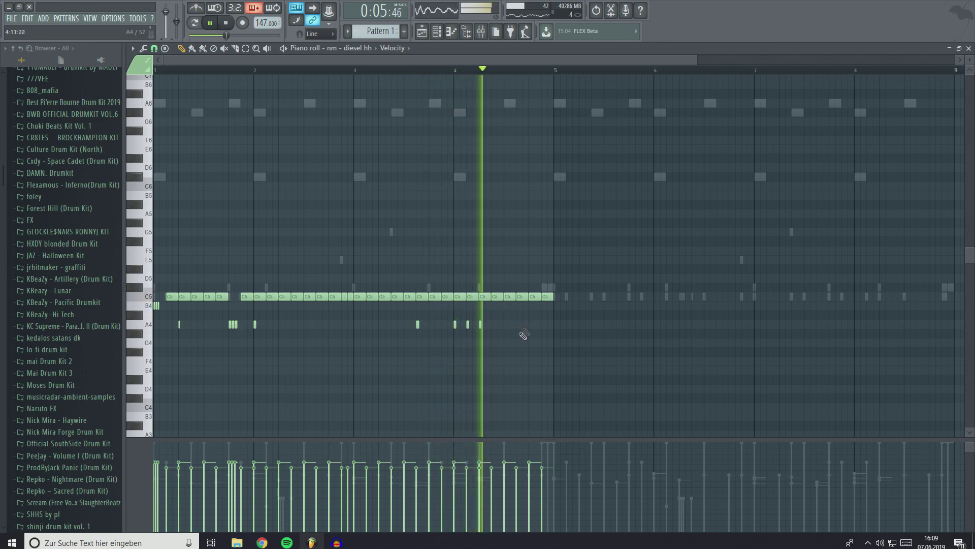
# Step: Duplicate the four-bar hi-hat pattern, including its rolls and low hits, into bars 5 to 8
pyautogui.press('space')
pyautogui.hotkey('ctrl', 'b')
pyautogui.press('Escape')
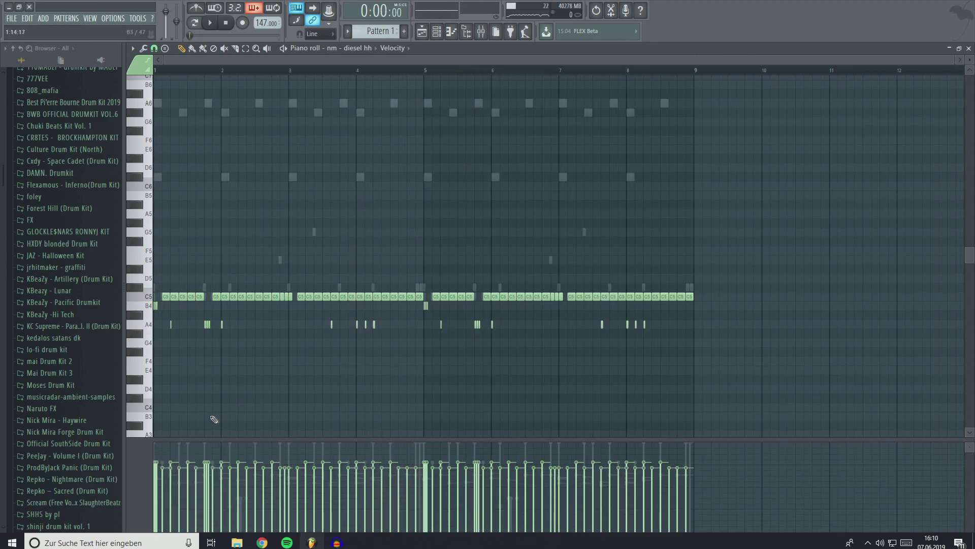
# Step: Switch the hi-hat's note property display from velocity to pan
pyautogui.scroll(-2, 197, 412)
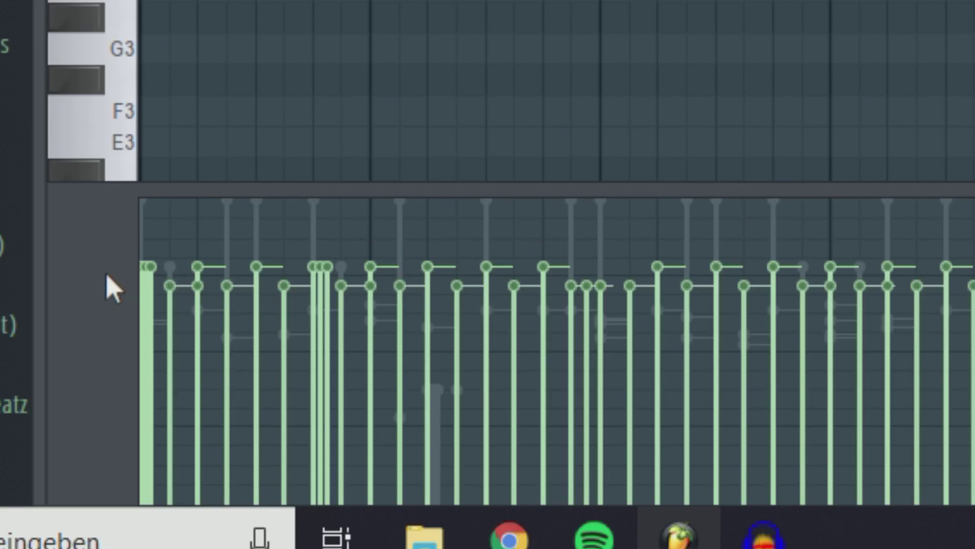
pyautogui.click(142, 464)
pyautogui.click(170, 285)
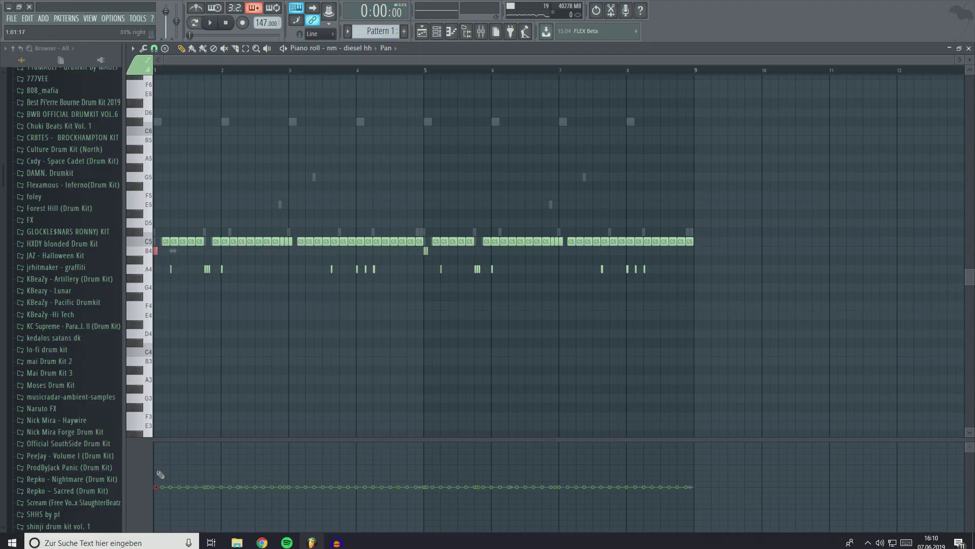
# Step: Pan the three-hit hi-hat rolls in bar 1, the first right, left, right and the second left, right, left
pyautogui.keyDown('ctrl'); pyautogui.scroll(4, 160, 474); pyautogui.keyUp('ctrl')
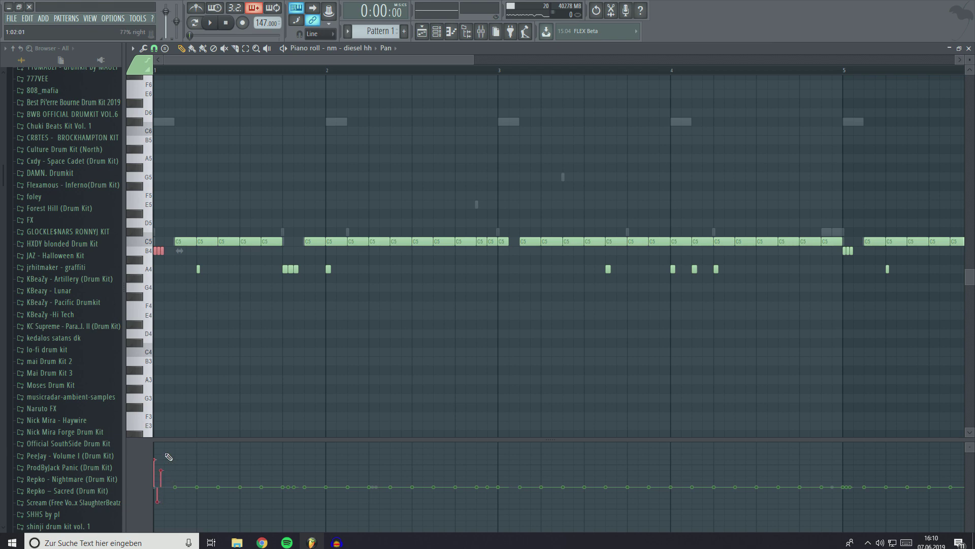
pyautogui.keyDown('ctrl'); pyautogui.scroll(-4, 212, 482); pyautogui.keyUp('ctrl')
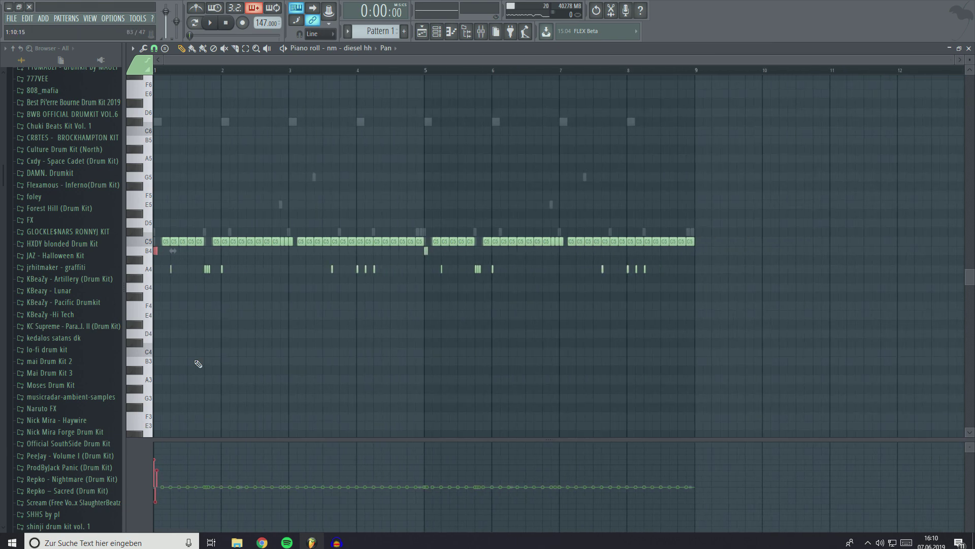
pyautogui.press('space')
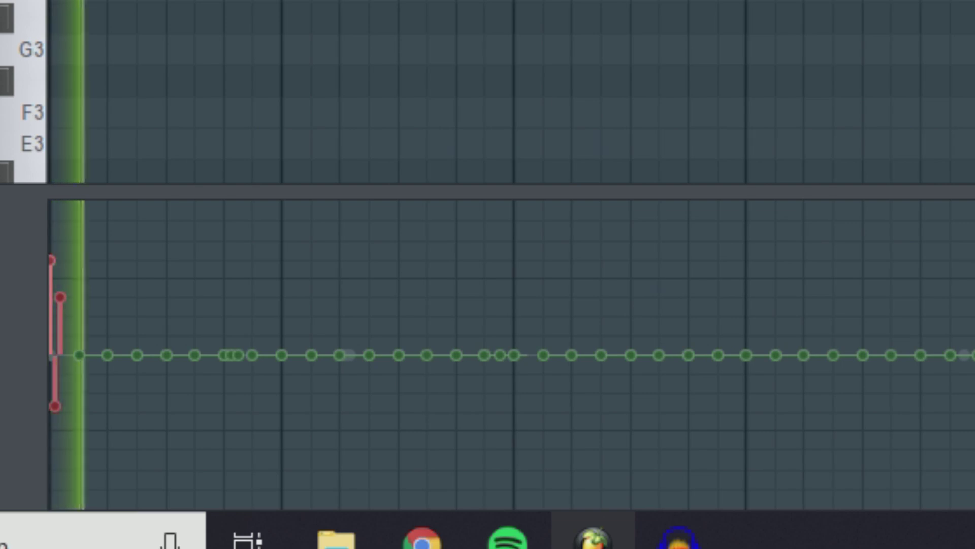
pyautogui.click(206, 498)
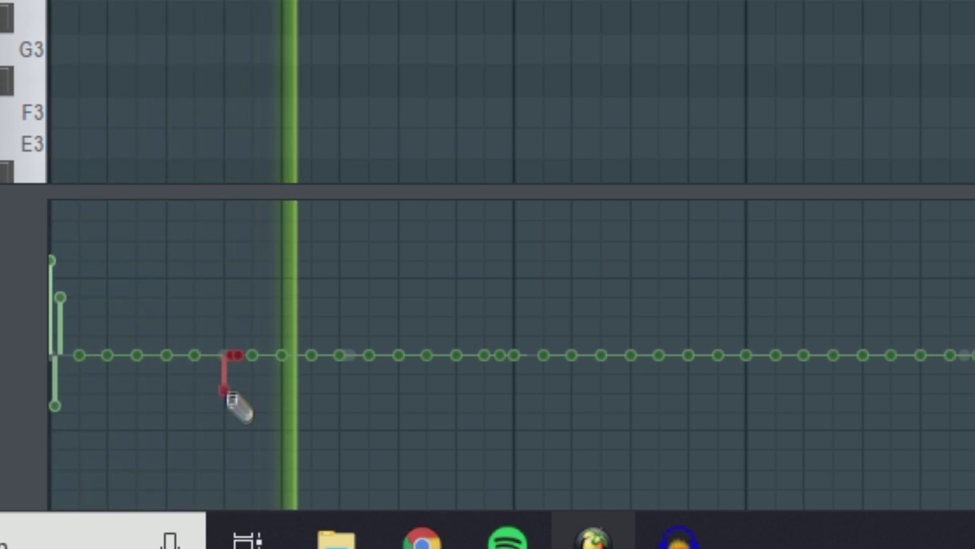
pyautogui.moveTo(227, 395)
pyautogui.mouseDown()
pyautogui.moveTo(240, 308)
pyautogui.moveTo(224, 308)
pyautogui.moveTo(225, 295)
pyautogui.moveTo(228, 394)
pyautogui.mouseUp()
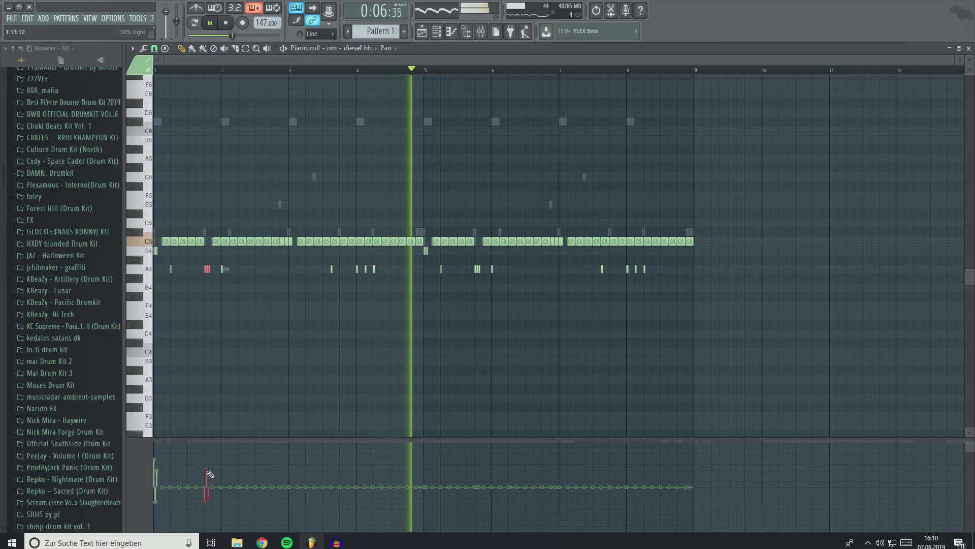
pyautogui.press('space')
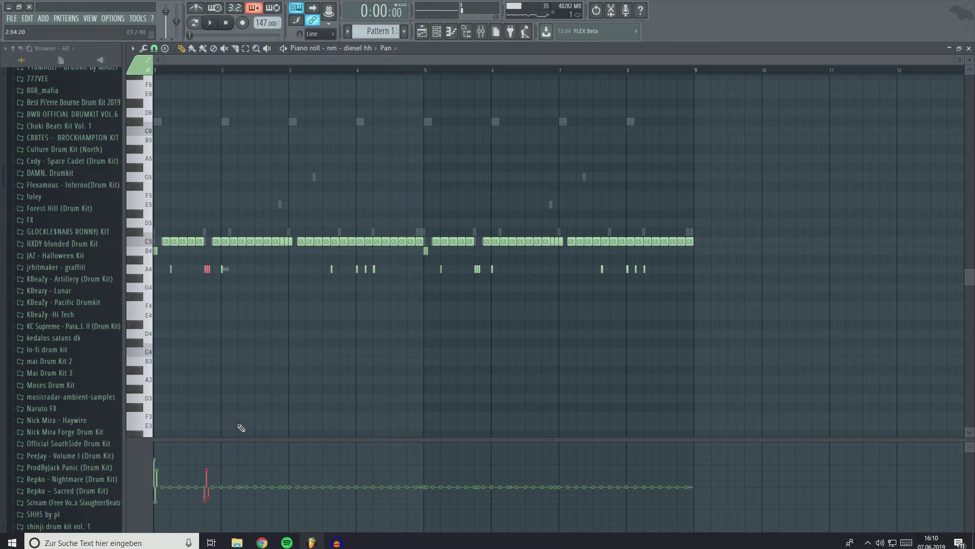
# Step: Pan the individual hits of the C5 hi-hat roll at the end of bar 2 to opposite sides
pyautogui.press('space')
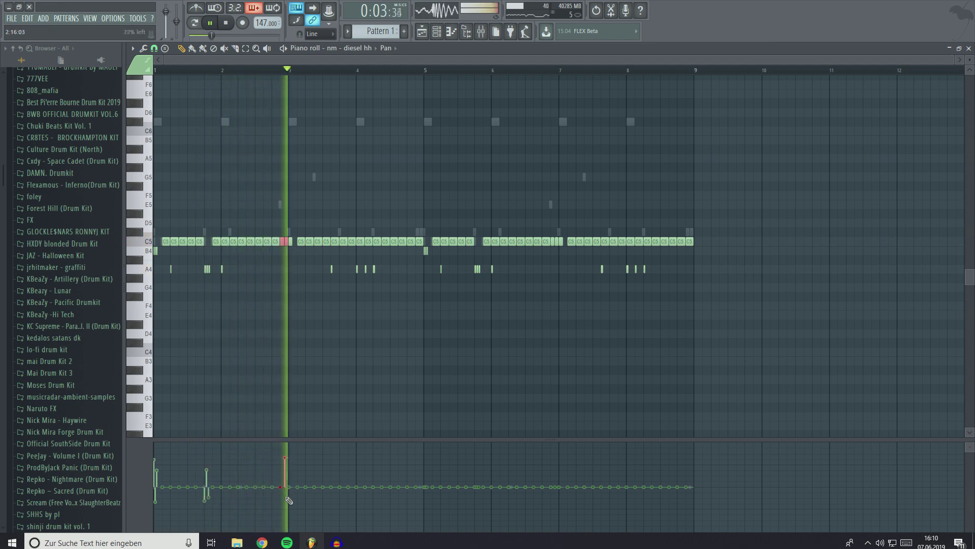
pyautogui.moveTo(283, 480); pyautogui.dragTo(285, 458)
pyautogui.press('space')
# Step: Preview the LS - Free Vox samples in the Scream vocal kit while the beat plays
pyautogui.press('space')
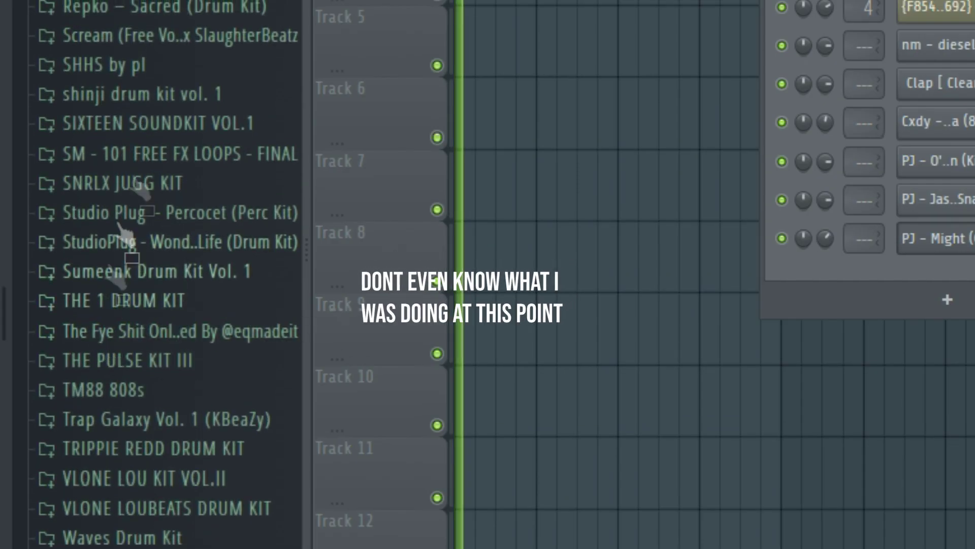
pyautogui.click(185, 38)
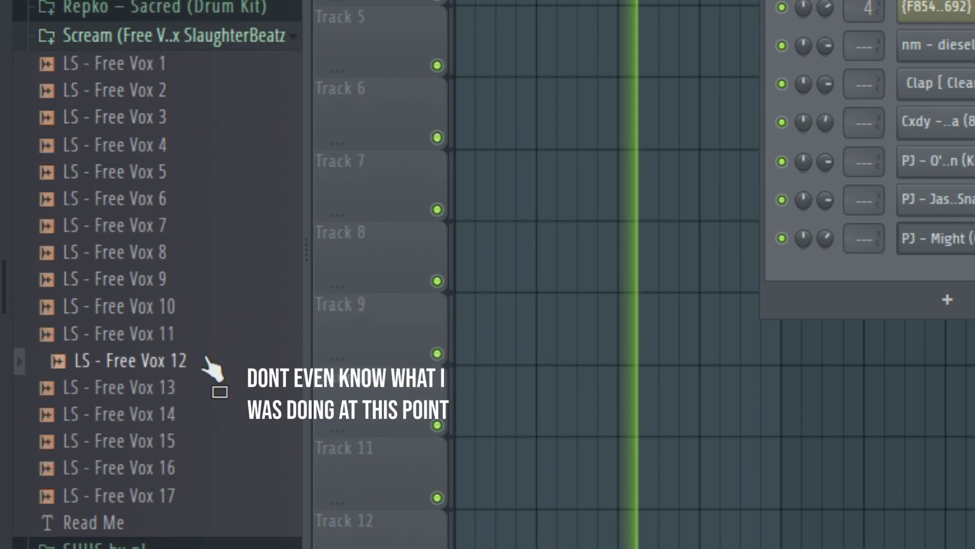
pyautogui.click(172, 172)
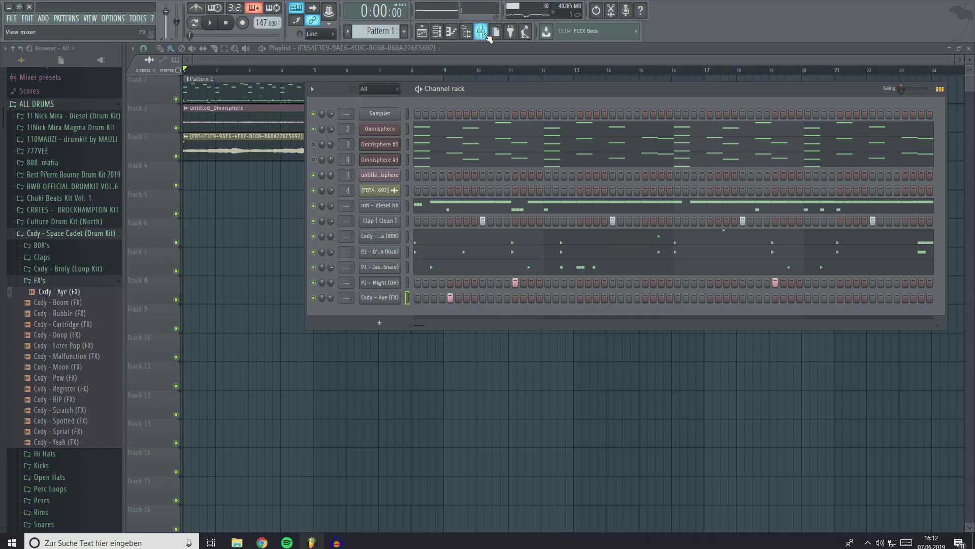
# Step: Examine the mixer tracks used by the three Omnisphere channels and return to the channel rack
pyautogui.click(486, 36)
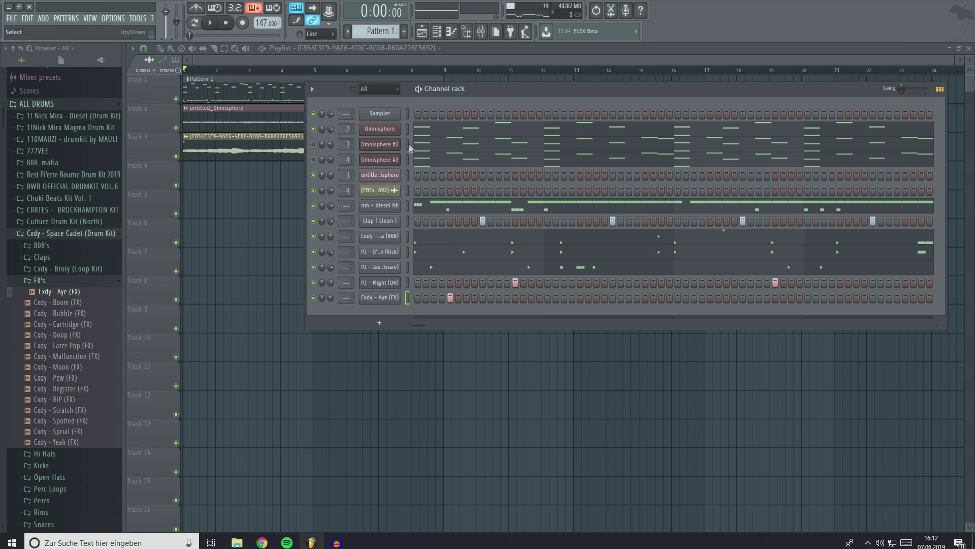
pyautogui.click(480, 32)
pyautogui.click(206, 173)
pyautogui.click(250, 172)
pyautogui.click(239, 170)
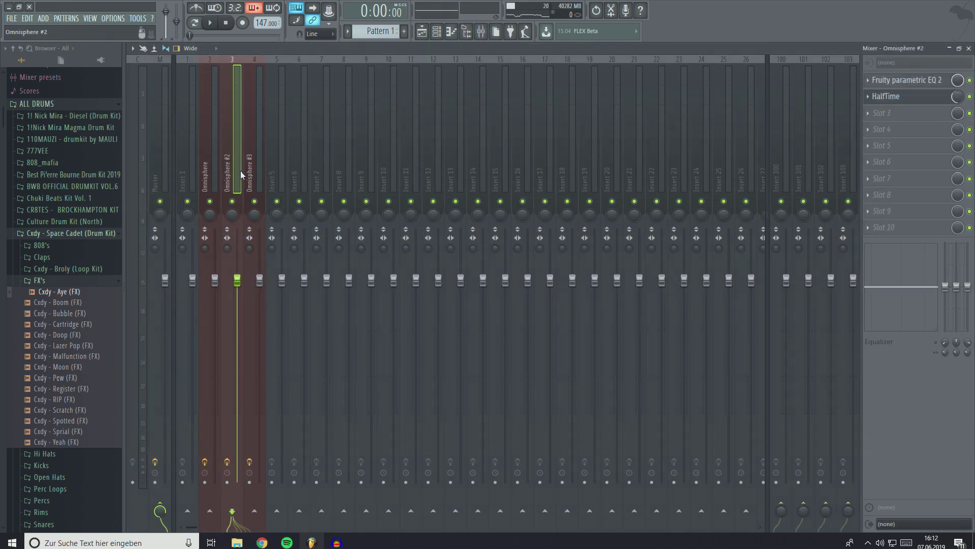
pyautogui.click(429, 31)
pyautogui.click(436, 32)
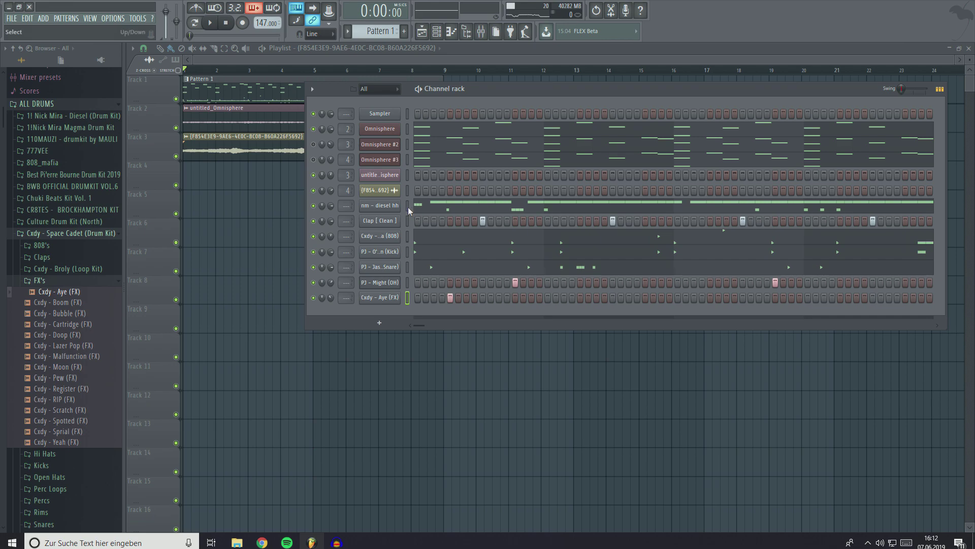
# Step: Select all drum and FX channels from the hi-hat to Cxdy - Aye and route them to mixer insert 5
pyautogui.moveTo(407, 205); pyautogui.dragTo(408, 315)
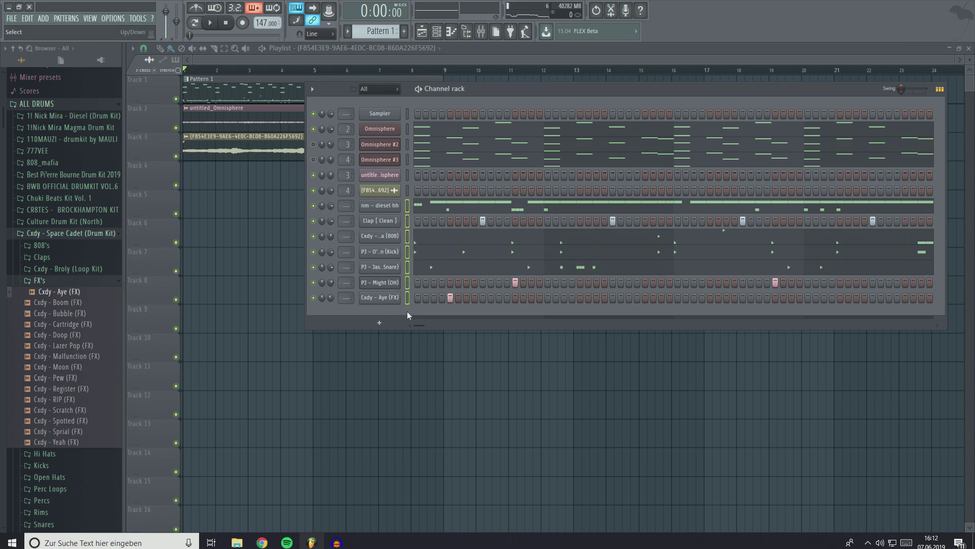
pyautogui.click(481, 32)
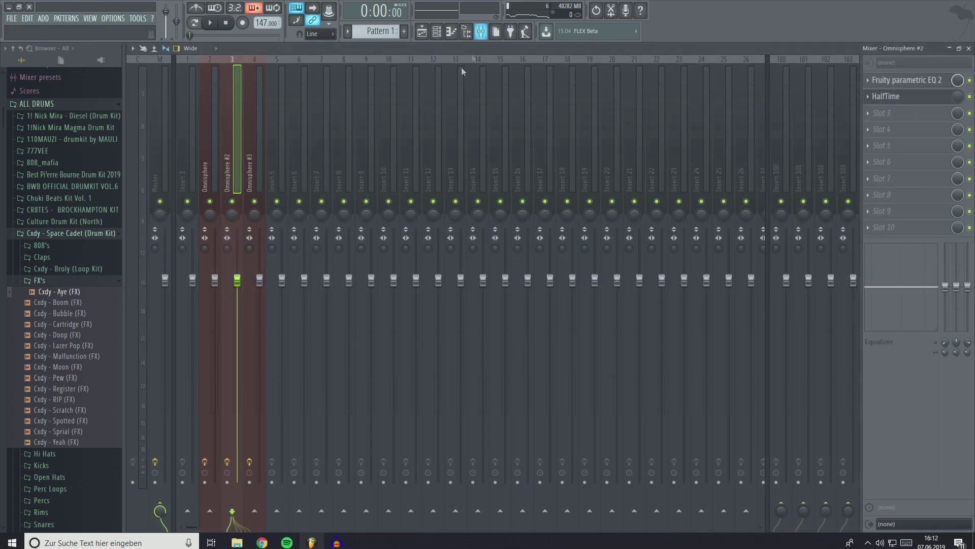
pyautogui.click(277, 170)
pyautogui.hotkey('ctrl', 'l')
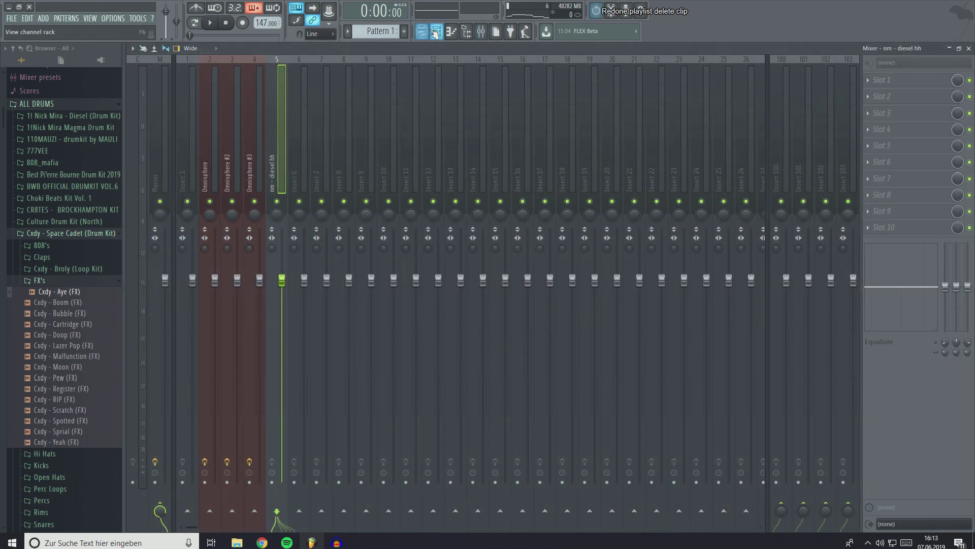
# Step: Route the clap, 808, kick, snare, open hat and FX channels to their own mixer inserts, 6 through 11
pyautogui.press('F6')
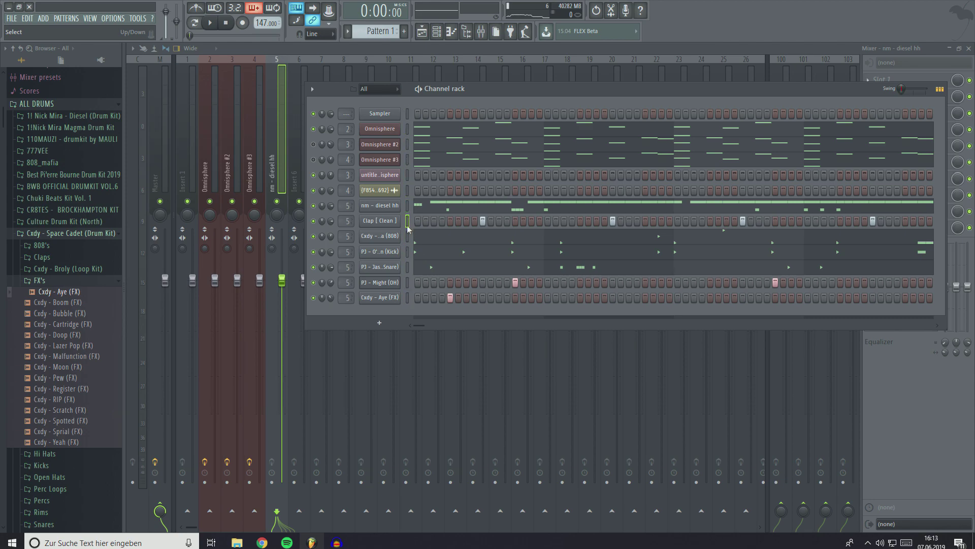
pyautogui.click(295, 181)
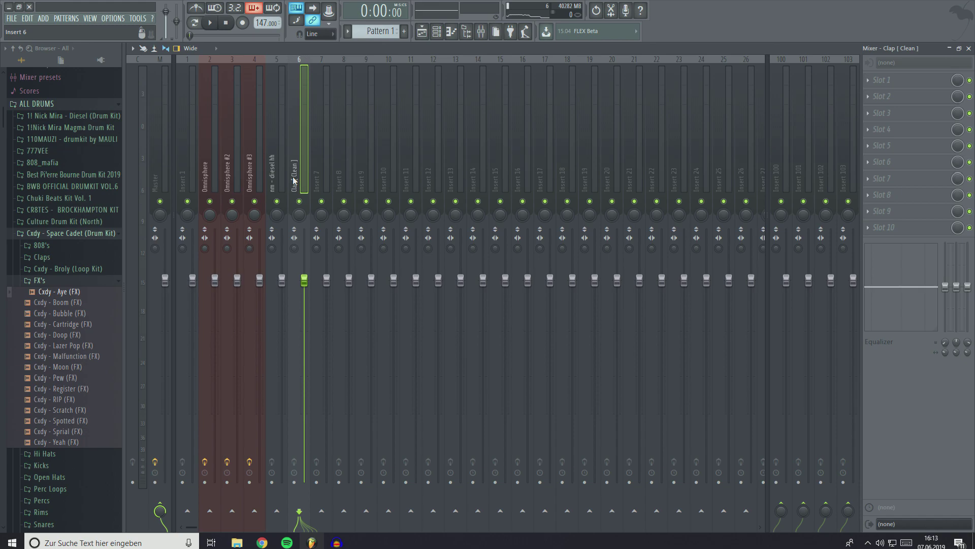
pyautogui.click(439, 29)
pyautogui.click(401, 237)
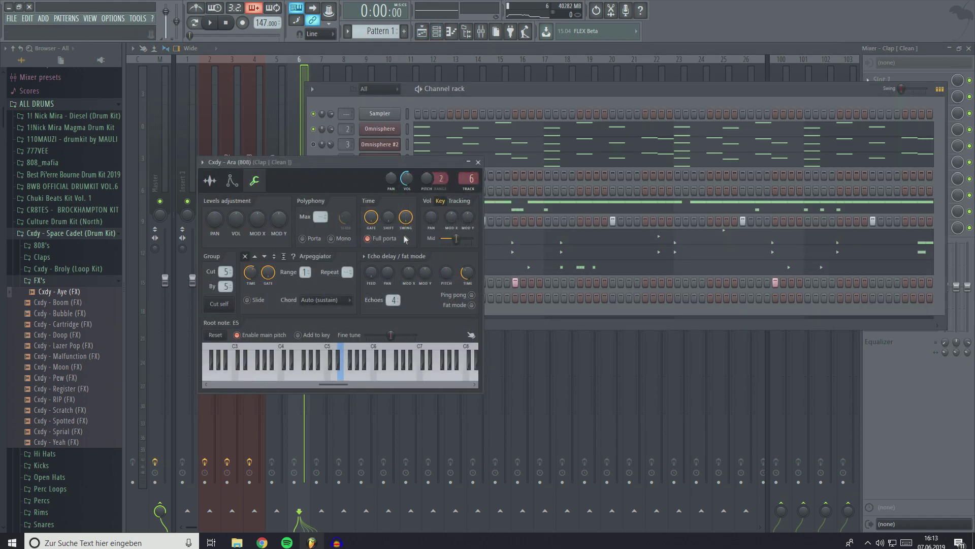
pyautogui.click(478, 162)
pyautogui.hotkey('ctrl', 'l')
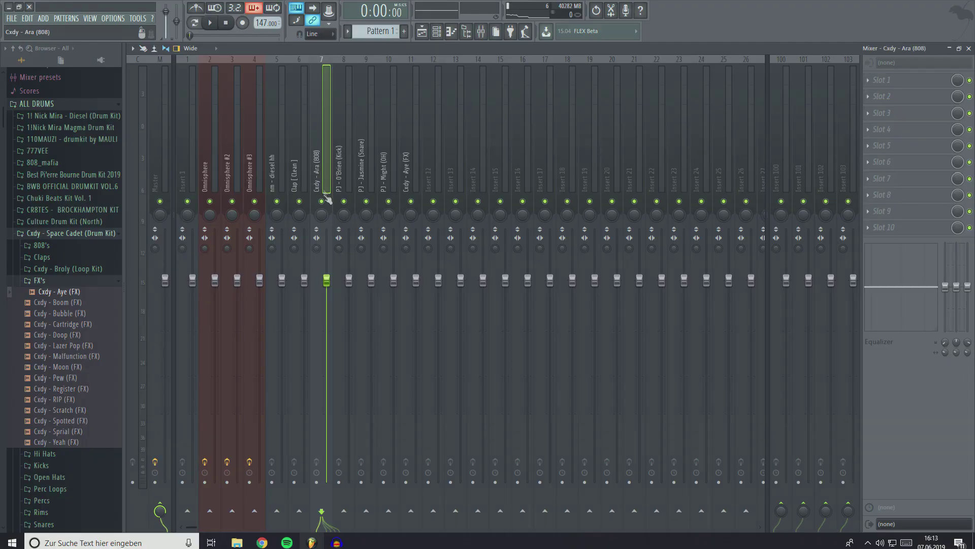
# Step: Narrow the stereo separation of the 808 and kick tracks, and pull the faders of mixer tracks 2 to 11 down to minimum
pyautogui.click(341, 248)
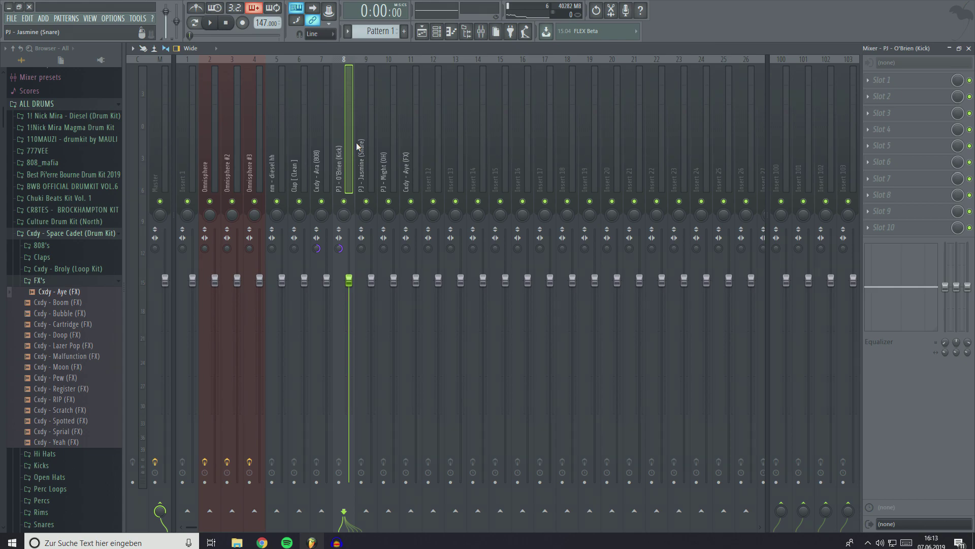
pyautogui.click(388, 114)
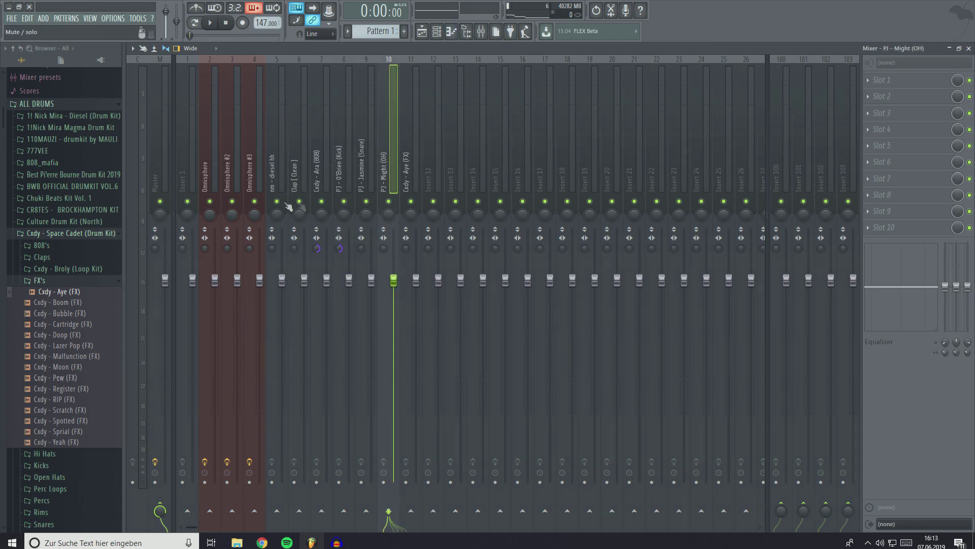
pyautogui.moveTo(206, 172); pyautogui.dragTo(412, 206)
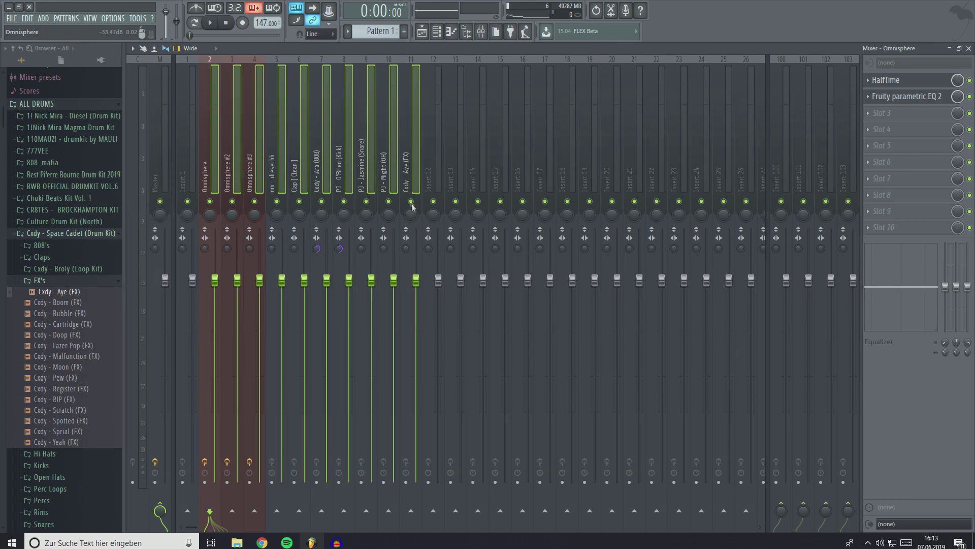
pyautogui.moveTo(416, 281); pyautogui.dragTo(416, 482)
# Step: Bring up the kick track's fader to about -4.4 dB and raise the 808 track's fader while the beat plays
pyautogui.click(349, 126)
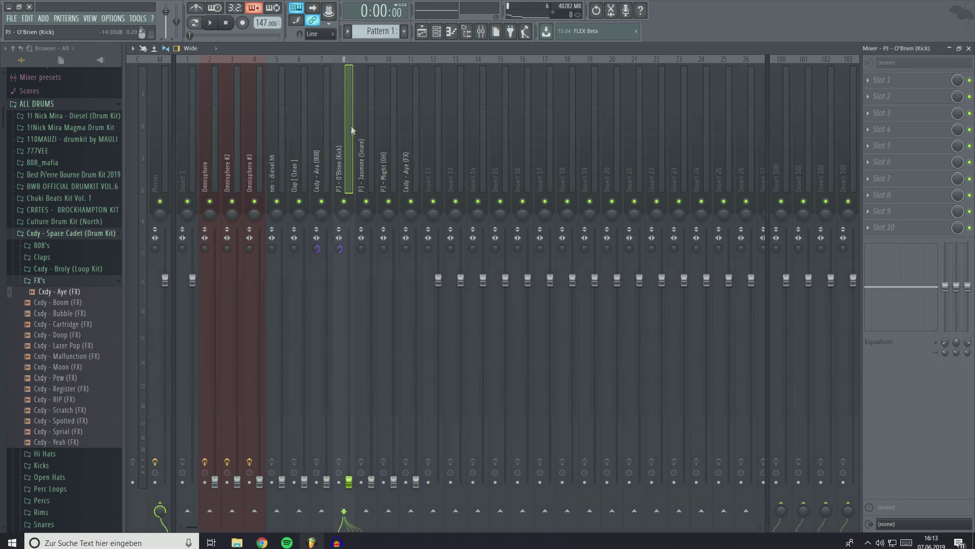
pyautogui.click(436, 32)
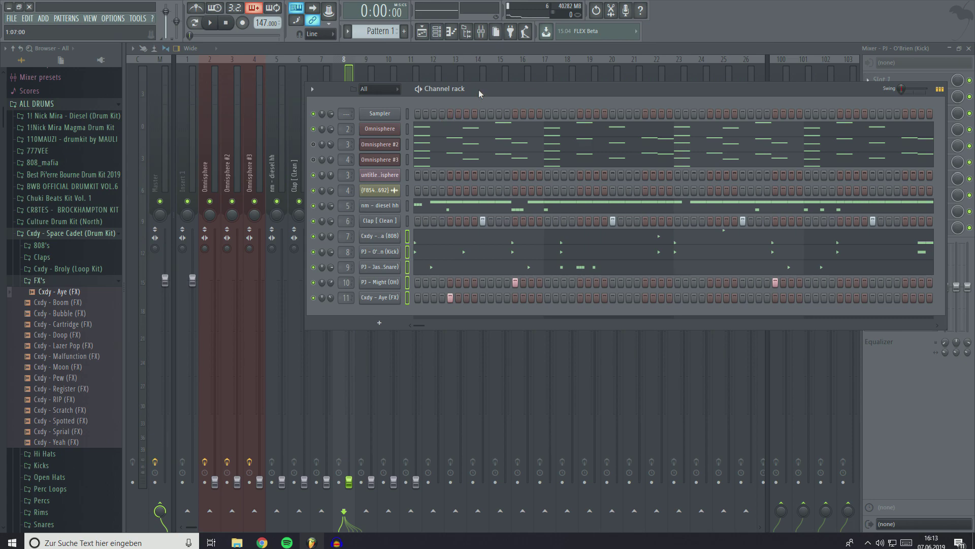
pyautogui.moveTo(479, 93); pyautogui.dragTo(640, 154)
pyautogui.click(330, 163)
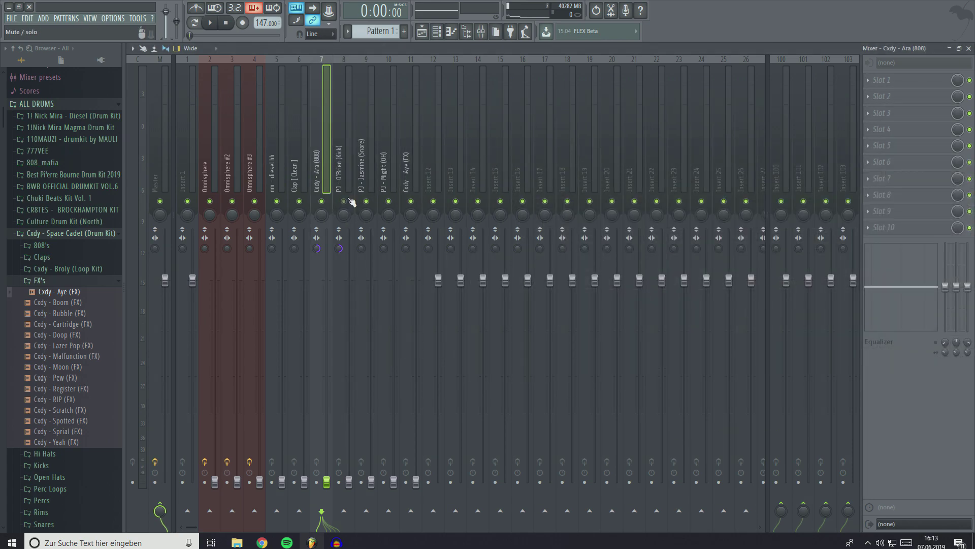
pyautogui.click(351, 204)
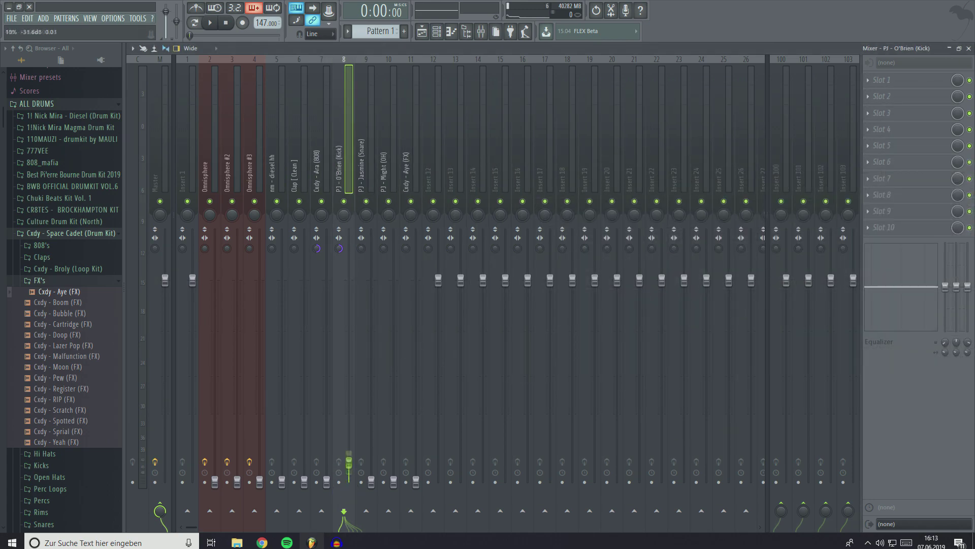
pyautogui.press('space')
pyautogui.moveTo(349, 362); pyautogui.dragTo(348, 318)
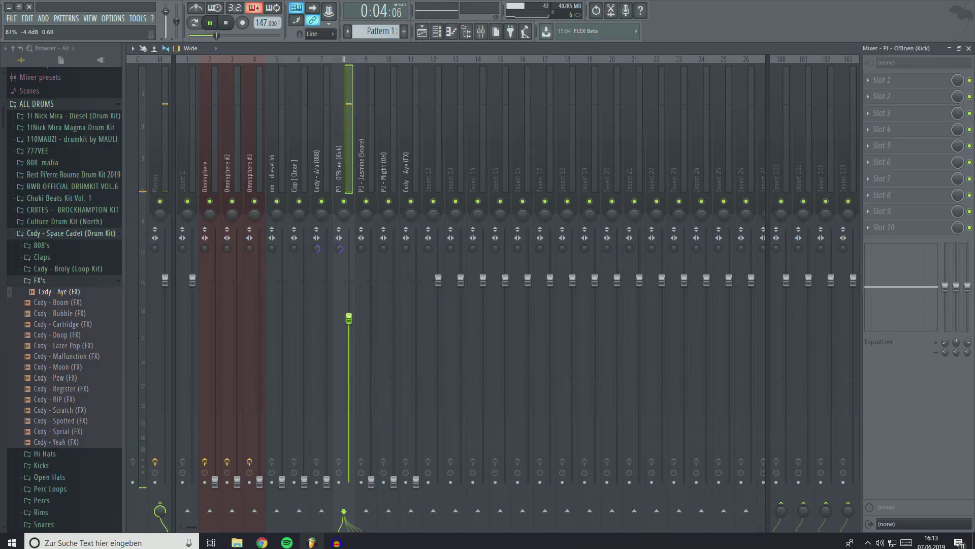
pyautogui.moveTo(327, 480); pyautogui.dragTo(326, 319)
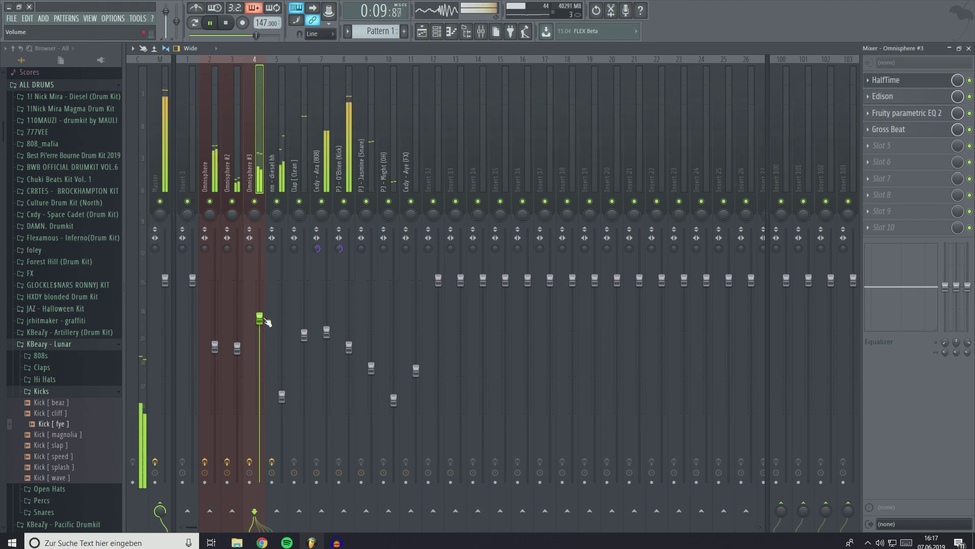
# Step: Set the Omnisphere #3 fader to about -5.0 dB and lower the Omnisphere #2 fader slightly
pyautogui.moveTo(260, 319); pyautogui.dragTo(259, 321)
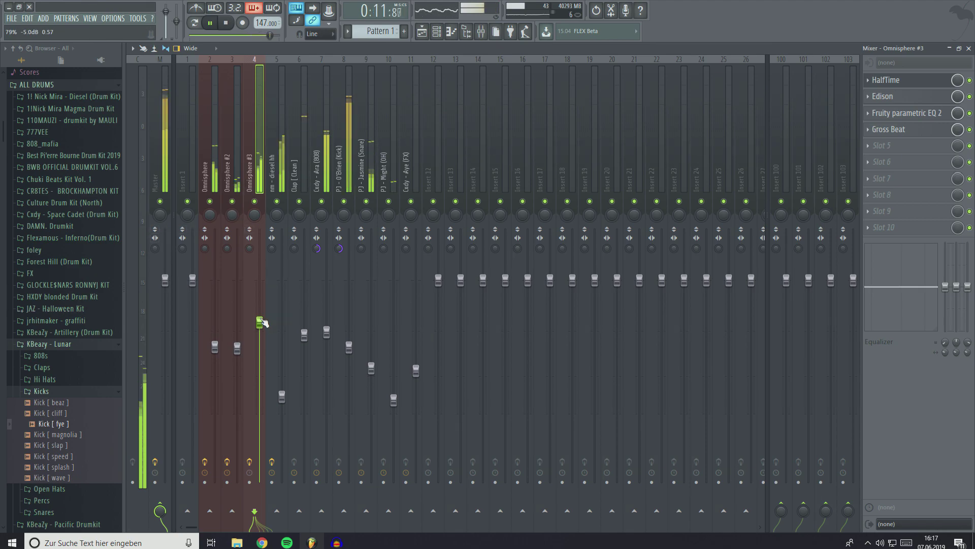
pyautogui.moveTo(237, 348); pyautogui.dragTo(238, 361)
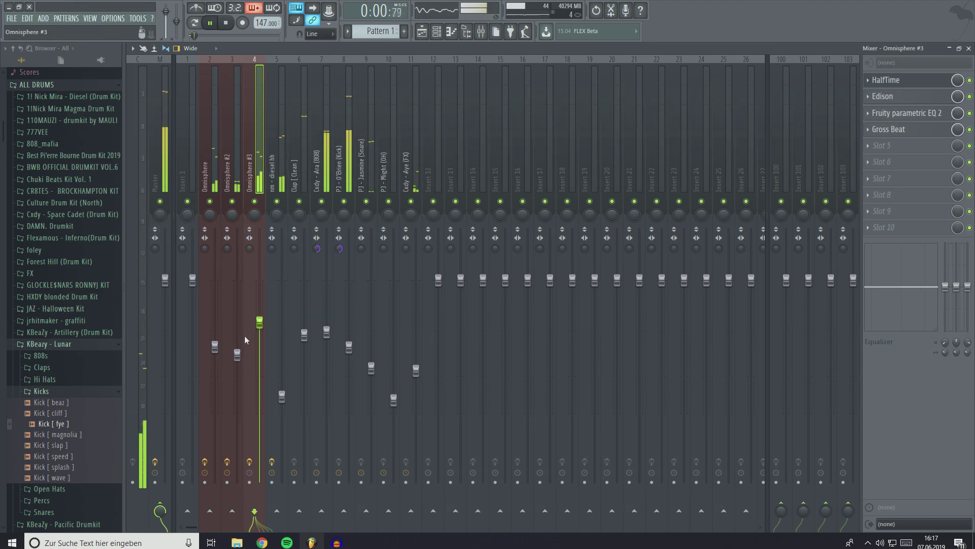
pyautogui.press('space')
# Step: Boost the 1500 Hz band by about 2.1 dB in the master track's Fruity parametric EQ
pyautogui.click(156, 160)
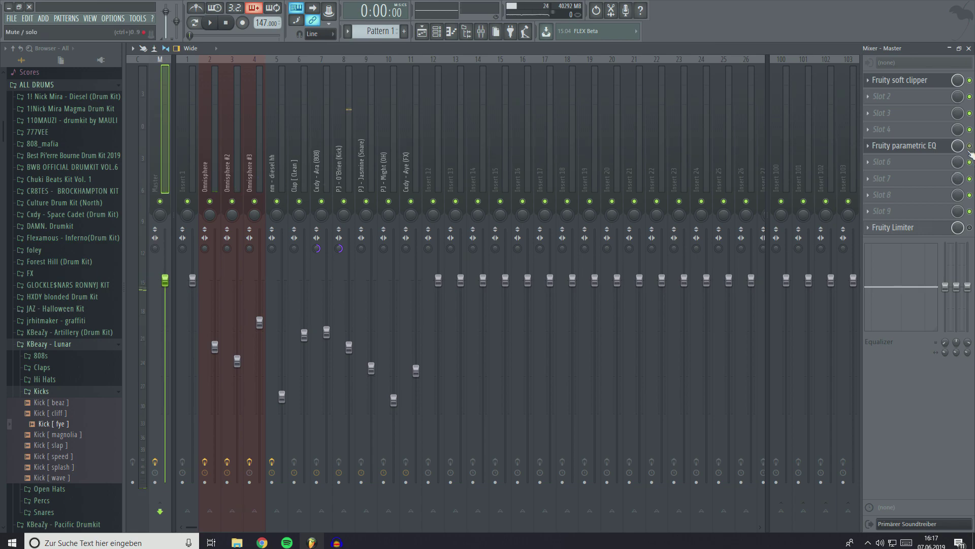
pyautogui.click(906, 145)
pyautogui.moveTo(232, 181); pyautogui.dragTo(461, 123)
pyautogui.press('space')
pyautogui.moveTo(502, 168); pyautogui.dragTo(501, 165)
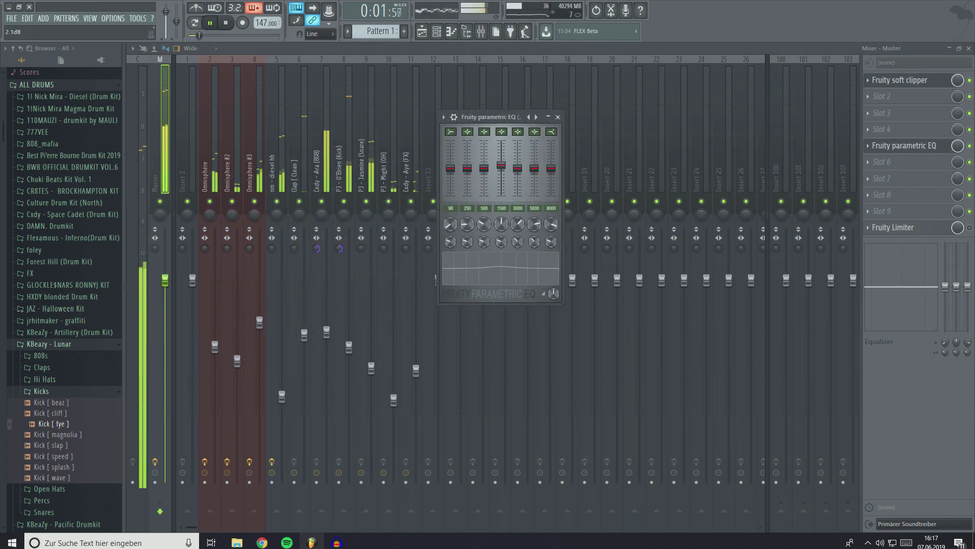
pyautogui.click(558, 116)
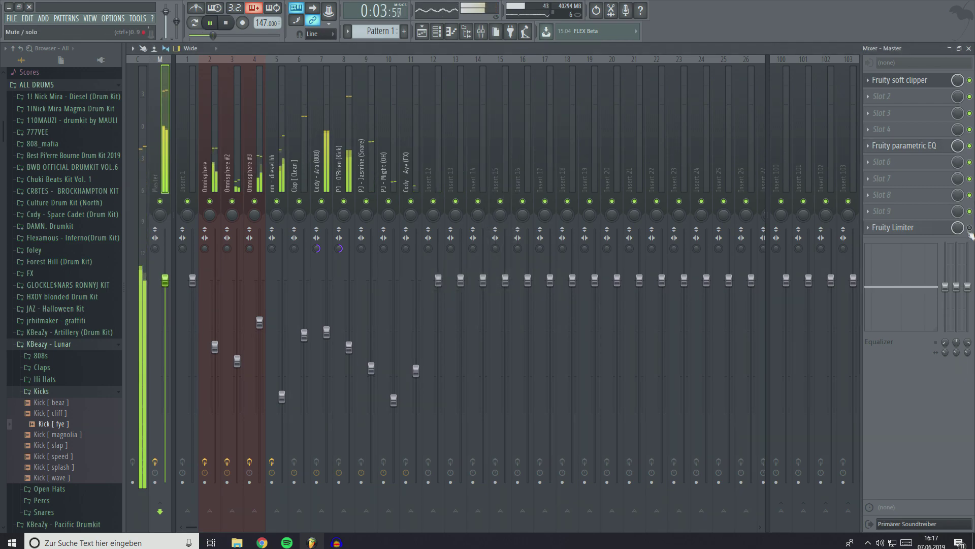
# Step: Open the master track's Fruity Limiter and adjust its gain
pyautogui.click(882, 228)
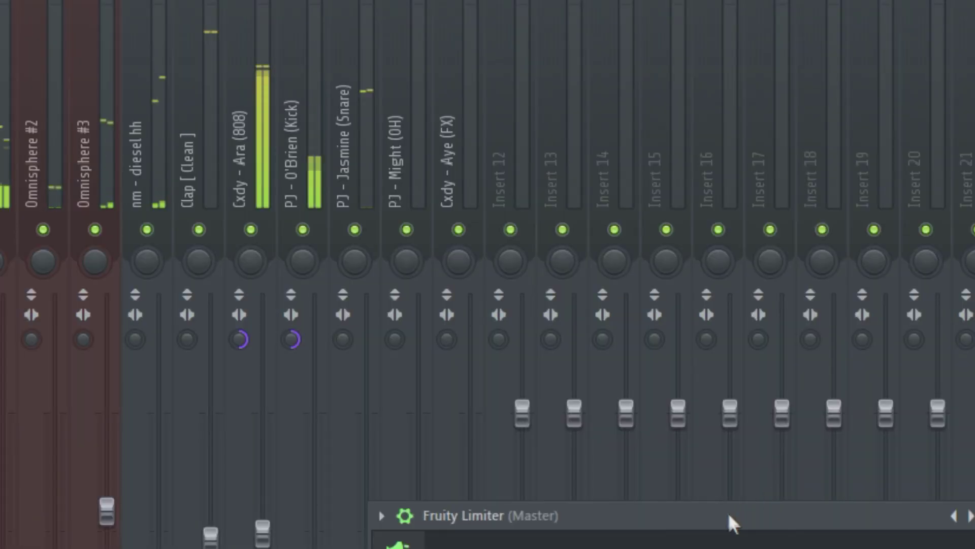
pyautogui.moveTo(530, 326); pyautogui.dragTo(530, 128)
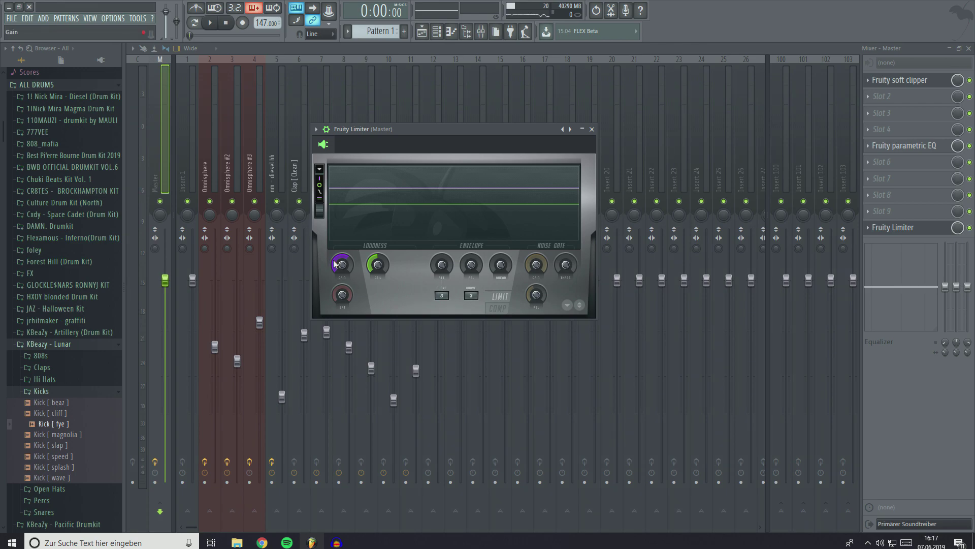
pyautogui.rightClick(347, 266)
pyautogui.click(344, 267)
pyautogui.press('space')
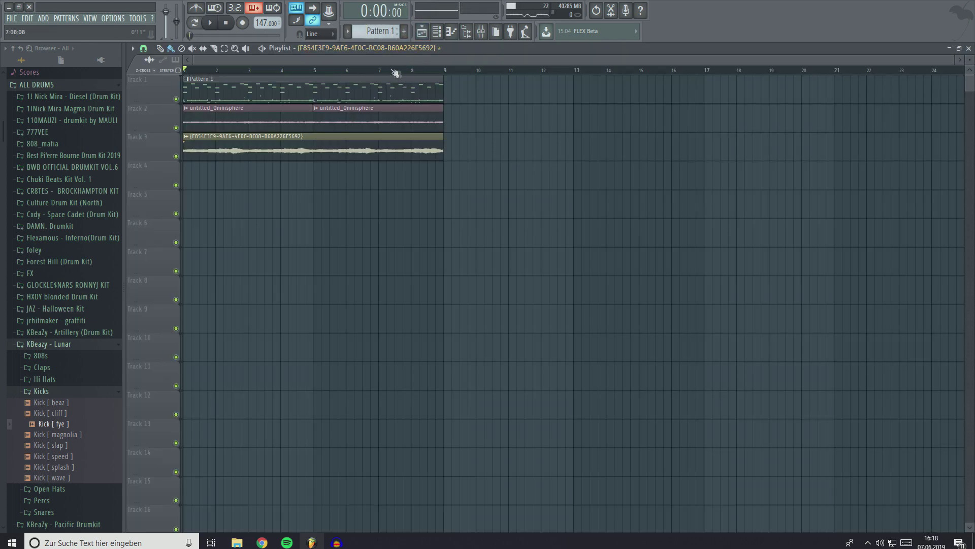
# Step: Split Pattern 1 by channel, and clear the drum and untitled_Omnisphere clips from the playlist's first eight bars
pyautogui.rightClick(378, 31)
pyautogui.click(466, 152)
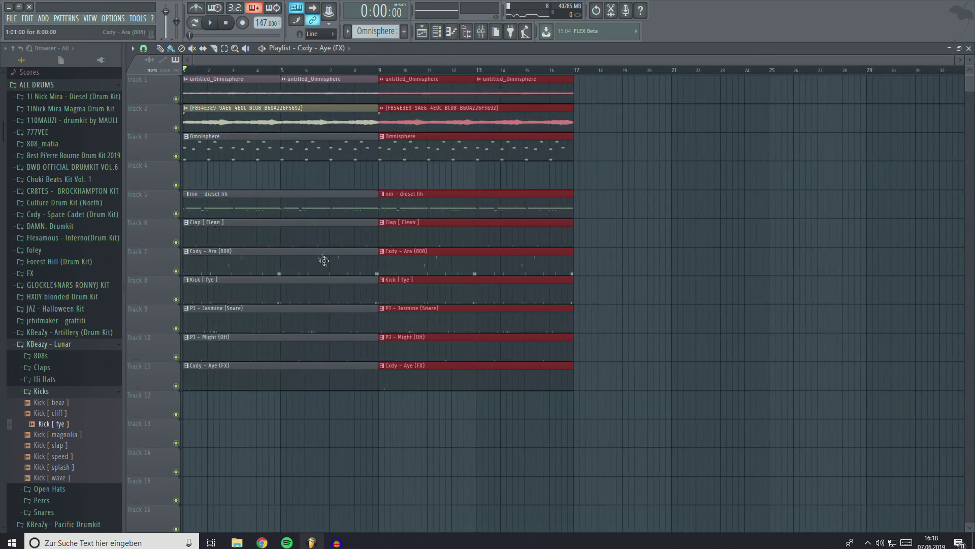
pyautogui.moveTo(324, 261); pyautogui.dragTo(185, 186)
pyautogui.press('Delete')
pyautogui.click(292, 83)
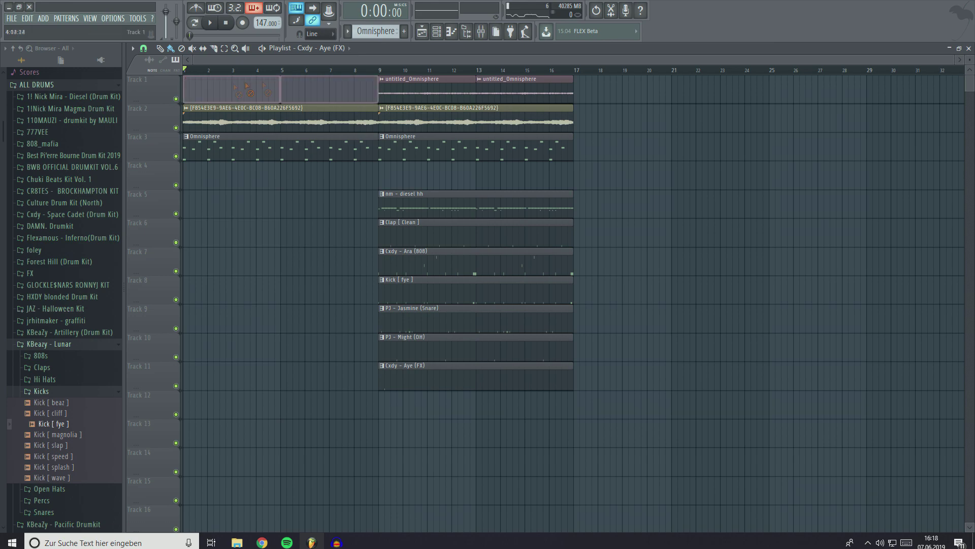
pyautogui.press('Delete')
# Step: Duplicate all clips of bars 9 to 16 directly after themselves, starting at bar 17
pyautogui.press('space')
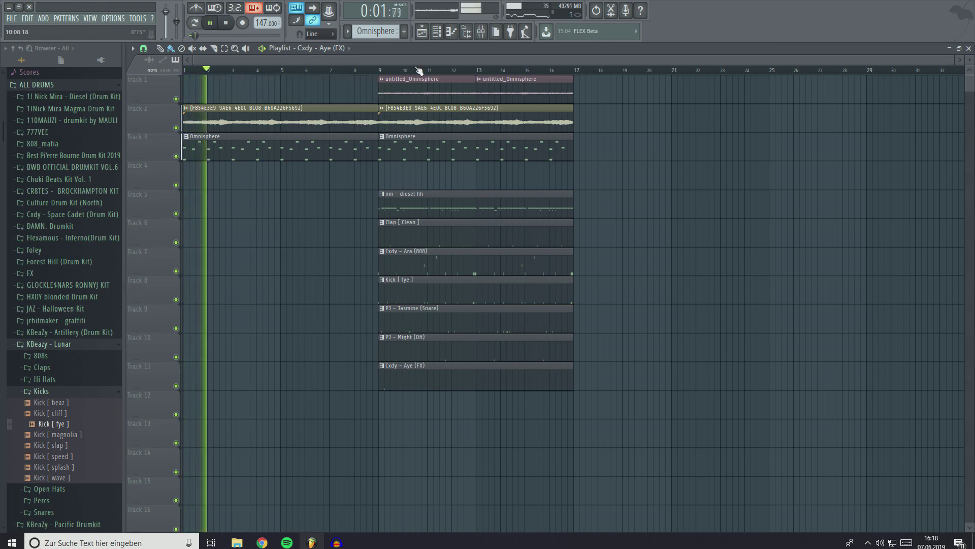
pyautogui.moveTo(594, 442); pyautogui.dragTo(420, 93)
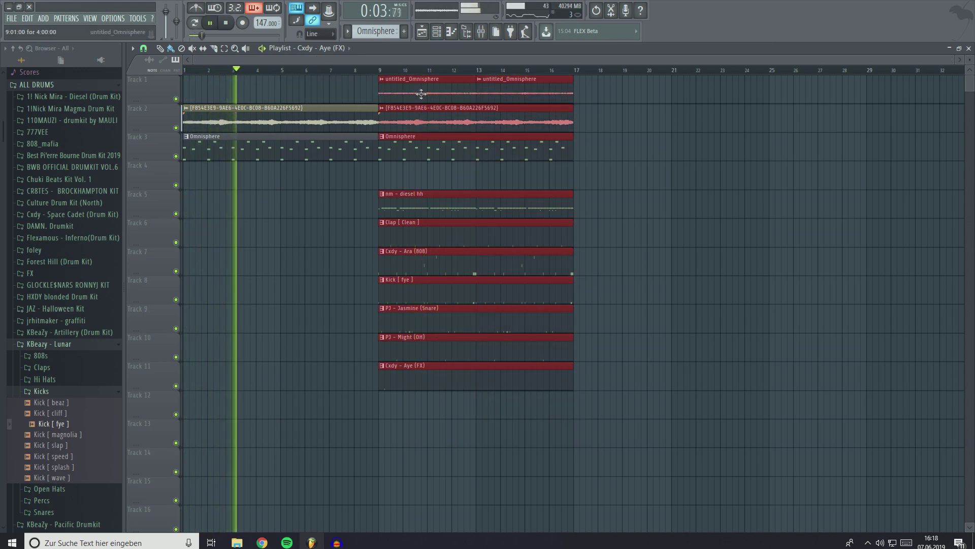
pyautogui.hotkey('ctrl', 'b')
pyautogui.rightClick(392, 102)
pyautogui.rightClick(406, 109)
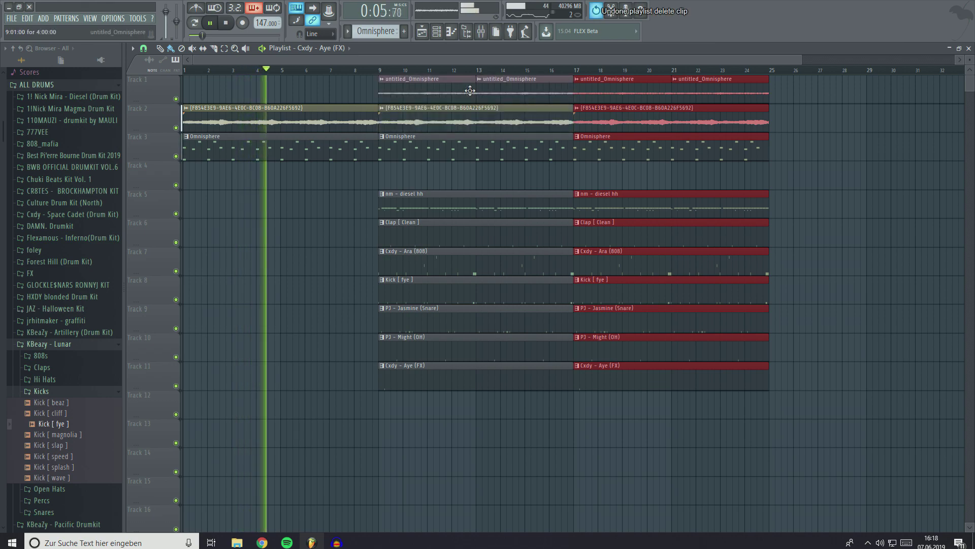
pyautogui.hotkey('ctrl', 'z')
# Step: Create an automation clip for HalfTime's mix level on the Omnisphere #2 mixer track
pyautogui.press('F9')
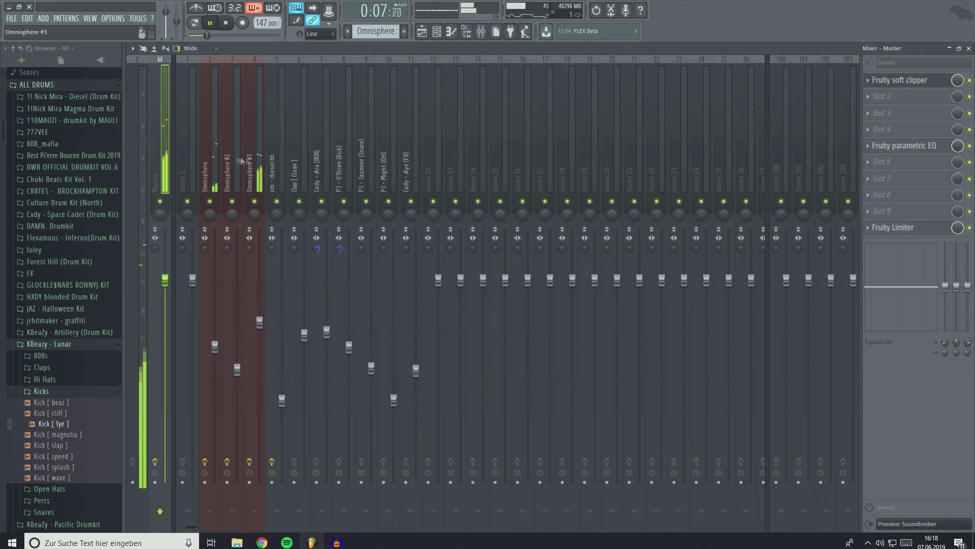
pyautogui.click(241, 160)
pyautogui.rightClick(957, 98)
pyautogui.click(927, 162)
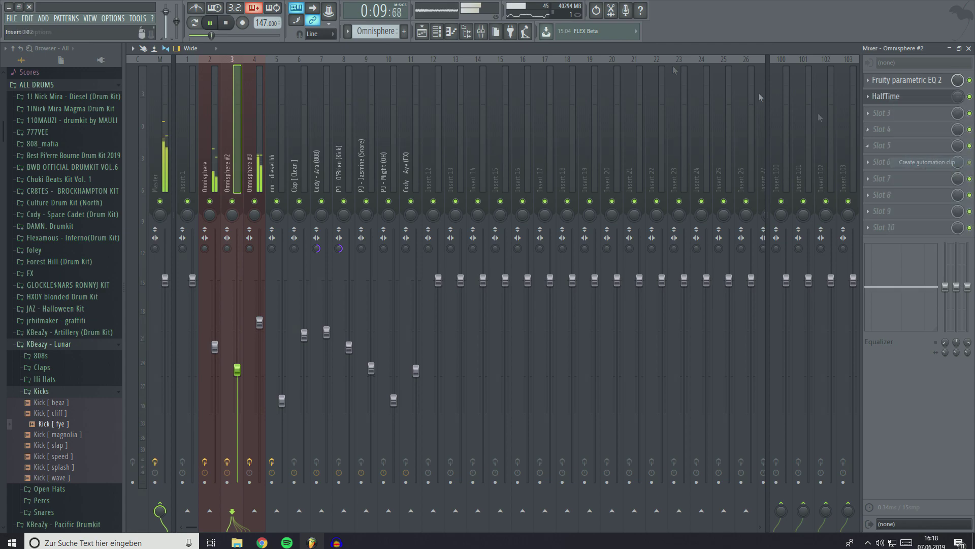
# Step: Shape the HalfTime mix level envelope so it is at full height only from bar 9 to bar 17 and at minimum elsewhere
pyautogui.click(431, 34)
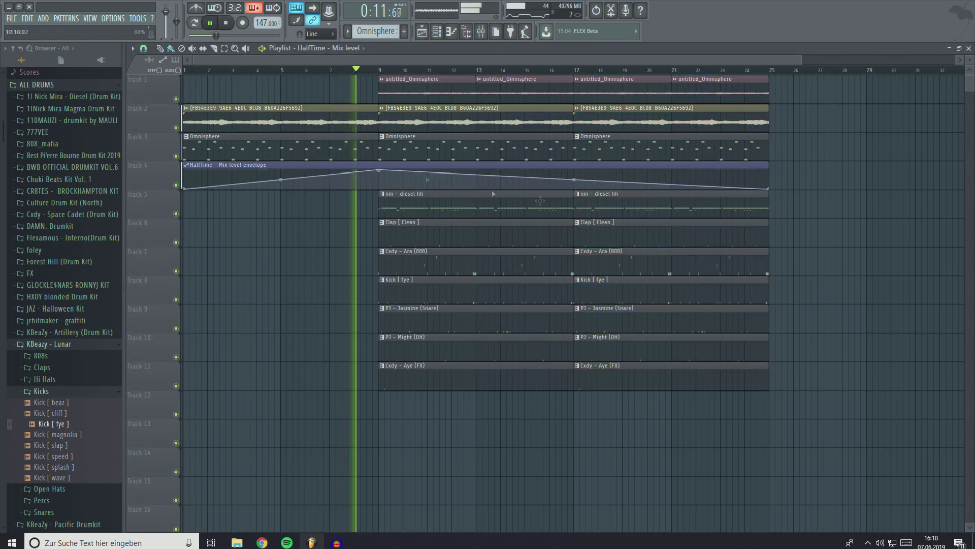
pyautogui.rightClick(573, 177)
pyautogui.moveTo(574, 177)
pyautogui.mouseDown()
pyautogui.moveTo(573, 170)
pyautogui.moveTo(578, 189)
pyautogui.mouseUp()
pyautogui.rightClick(574, 183)
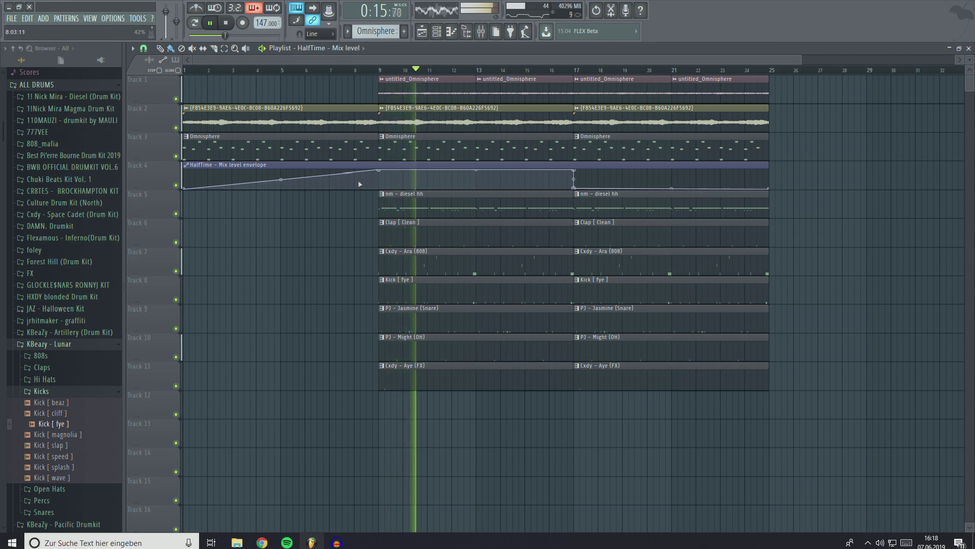
pyautogui.rightClick(378, 189)
pyautogui.rightClick(379, 189)
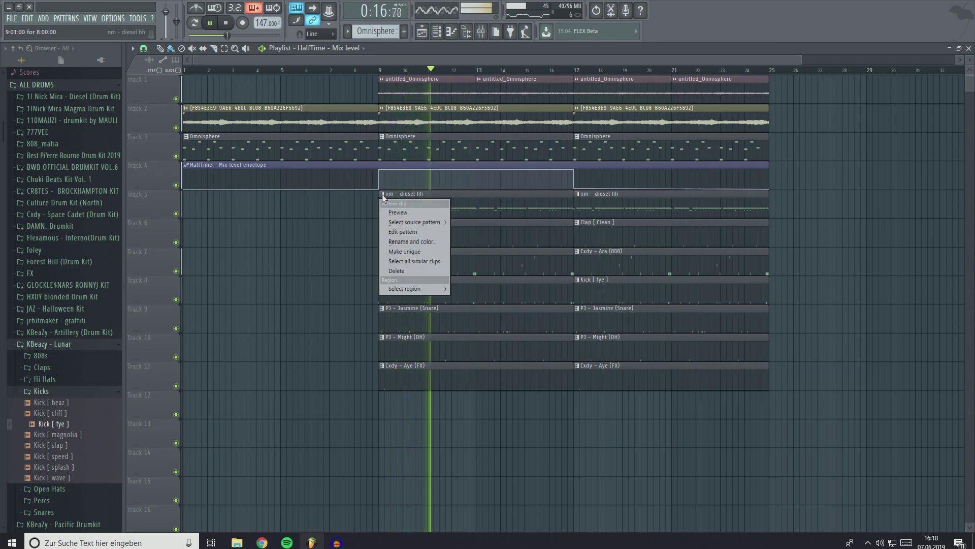
pyautogui.click(394, 163)
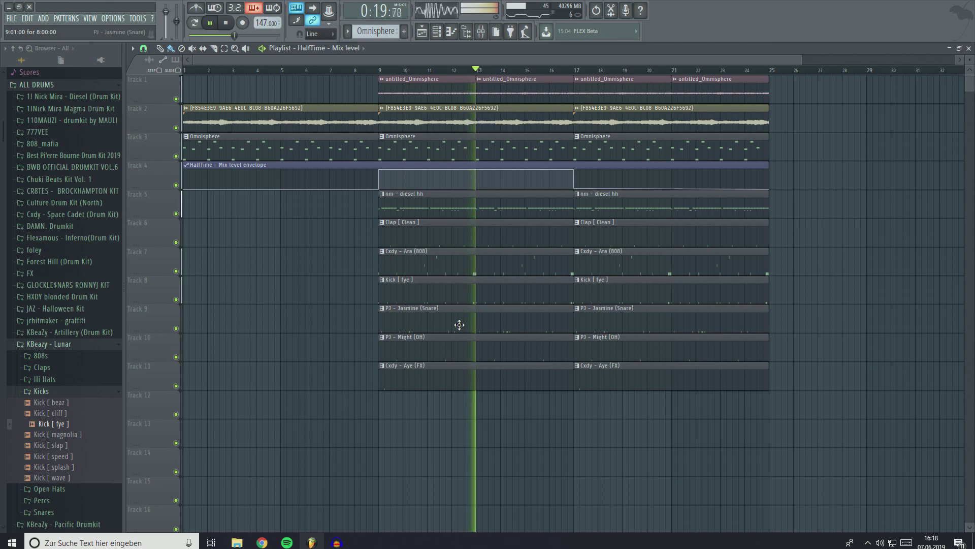
# Step: Delete the snare, open hat and kick clips from bars 9 to 16 in the playlist
pyautogui.click(479, 322)
pyautogui.press('Delete')
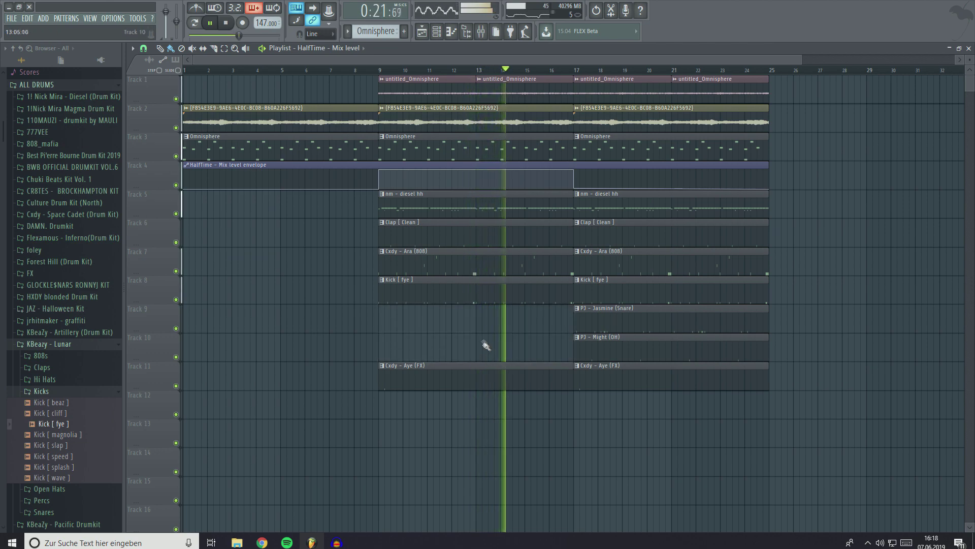
pyautogui.scroll(-2, 470, 295)
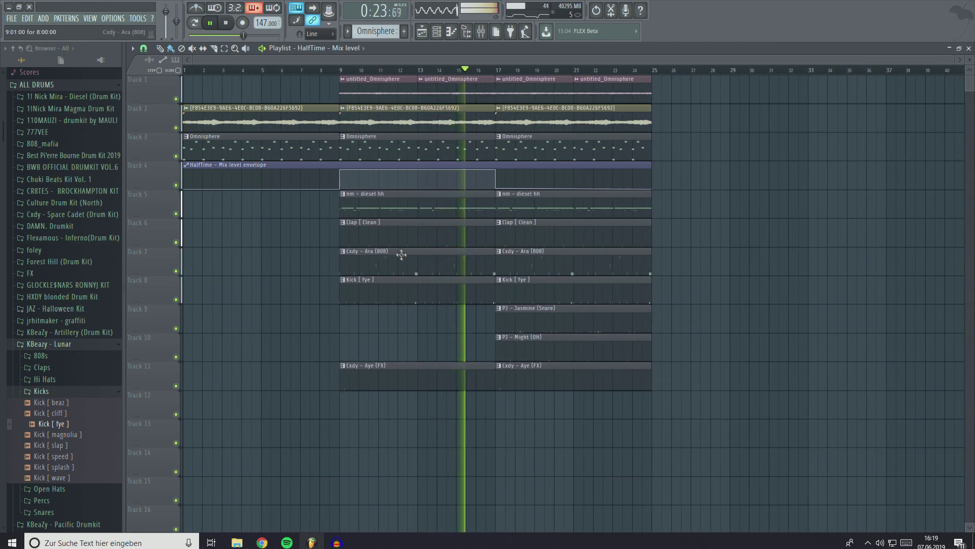
pyautogui.rightClick(419, 294)
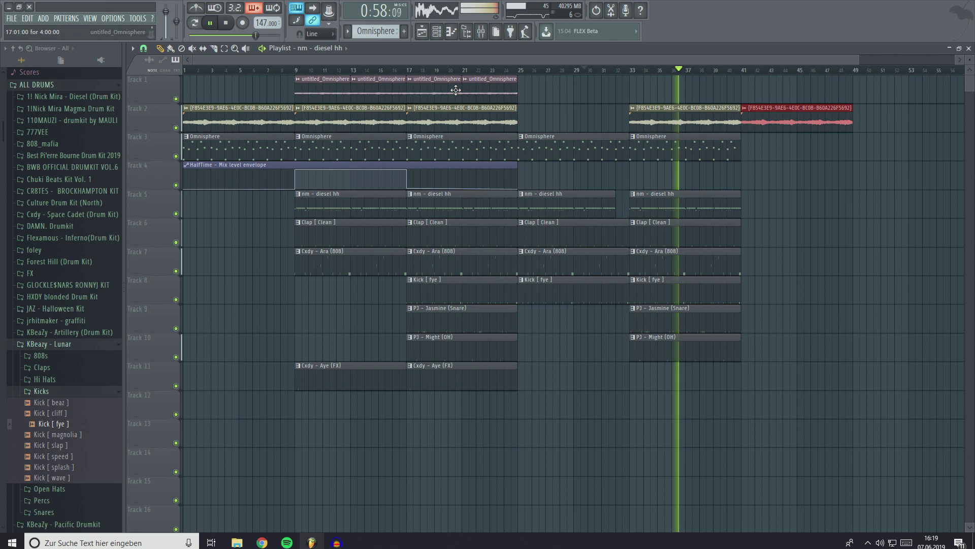
# Step: Copy an nm - diesel hh clip and a pair of untitled_Omnisphere clips to bars 41 to 48
pyautogui.rightClick(185, 169)
pyautogui.press('Escape')
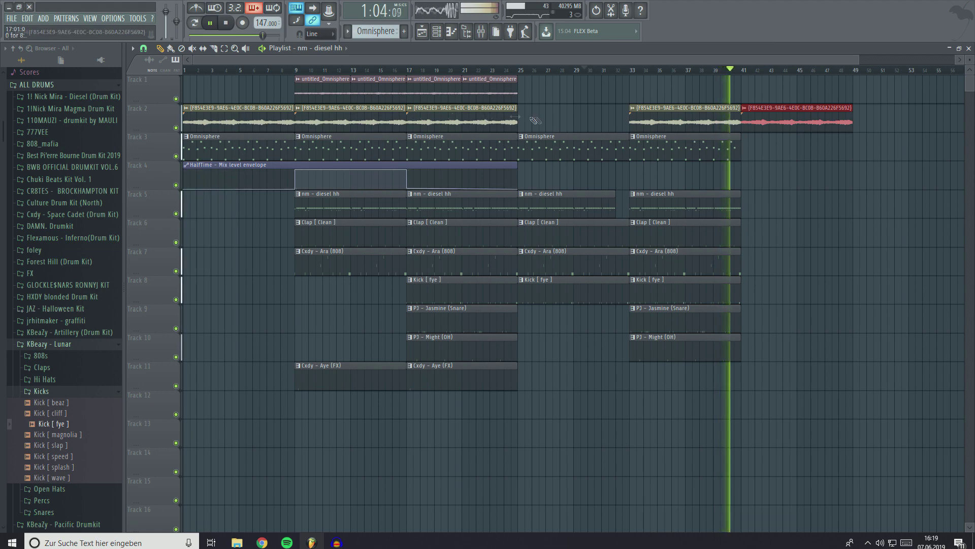
pyautogui.click(748, 199)
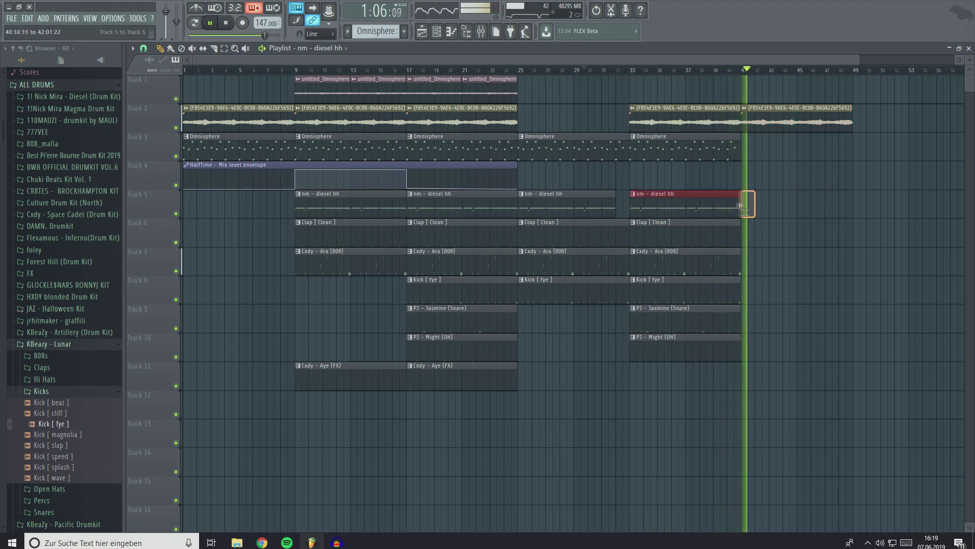
pyautogui.click(716, 69)
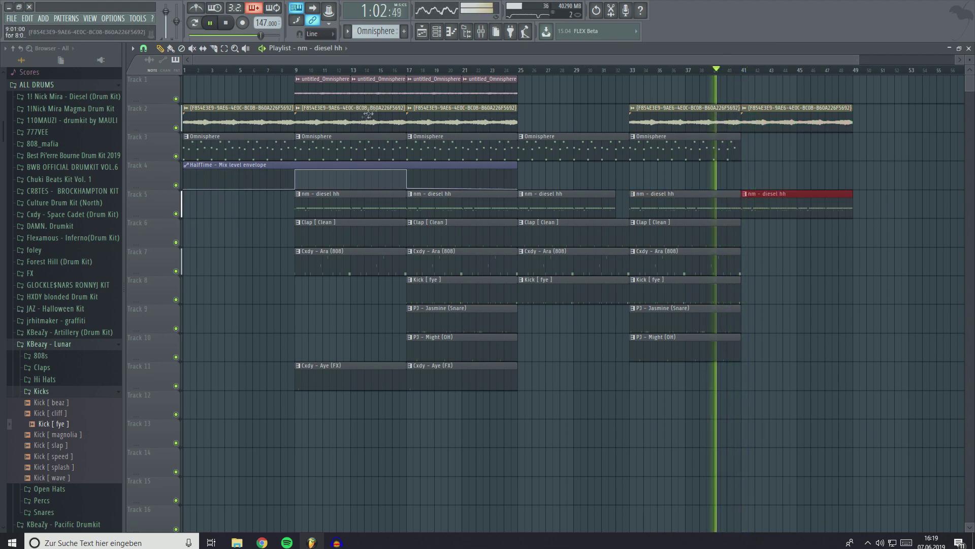
pyautogui.moveTo(441, 93); pyautogui.dragTo(771, 100)
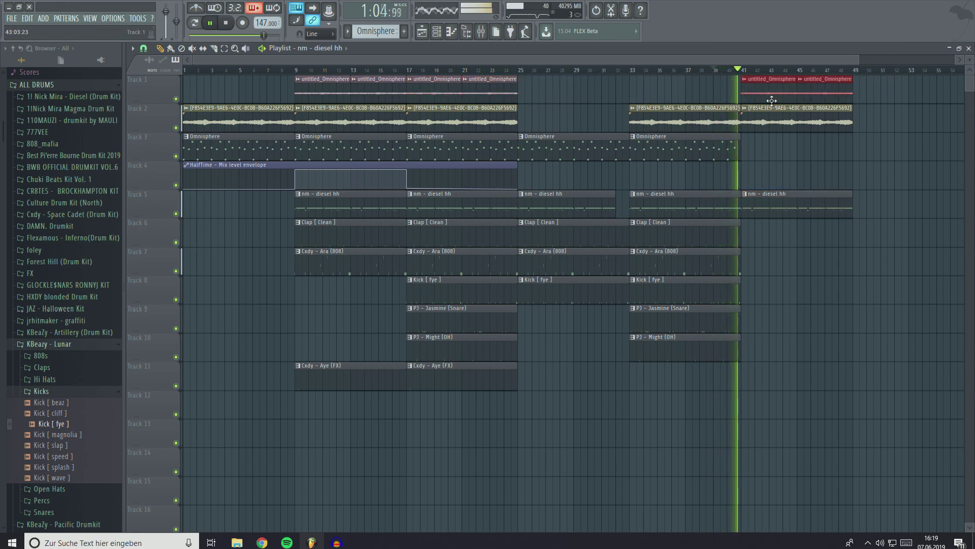
# Step: Shorten the 808 clip starting at bar 41 so it ends at about bar 48, and trim the HalfTime automation clip's start to bar 9
pyautogui.click(413, 167)
pyautogui.moveTo(767, 167); pyautogui.dragTo(641, 170)
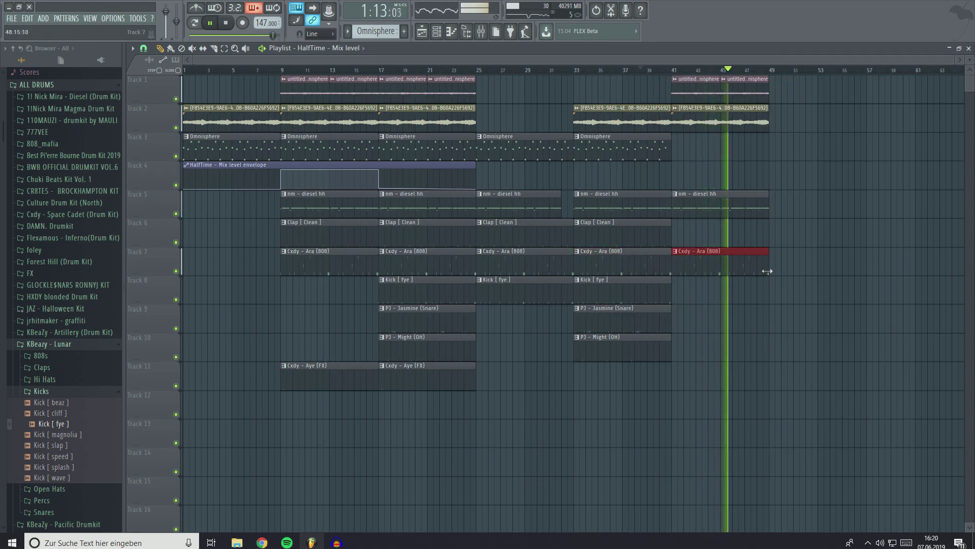
pyautogui.moveTo(769, 264); pyautogui.dragTo(756, 272)
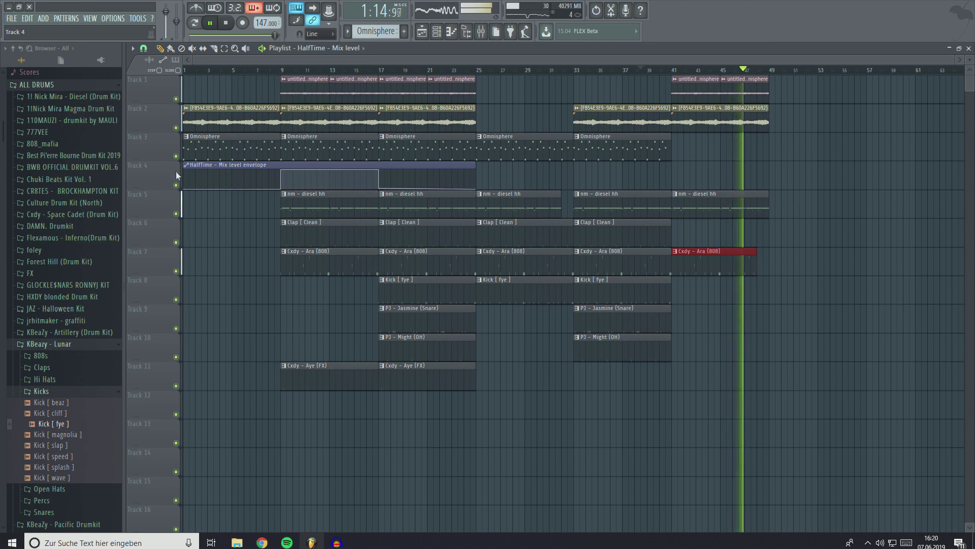
pyautogui.moveTo(184, 174); pyautogui.dragTo(281, 175)
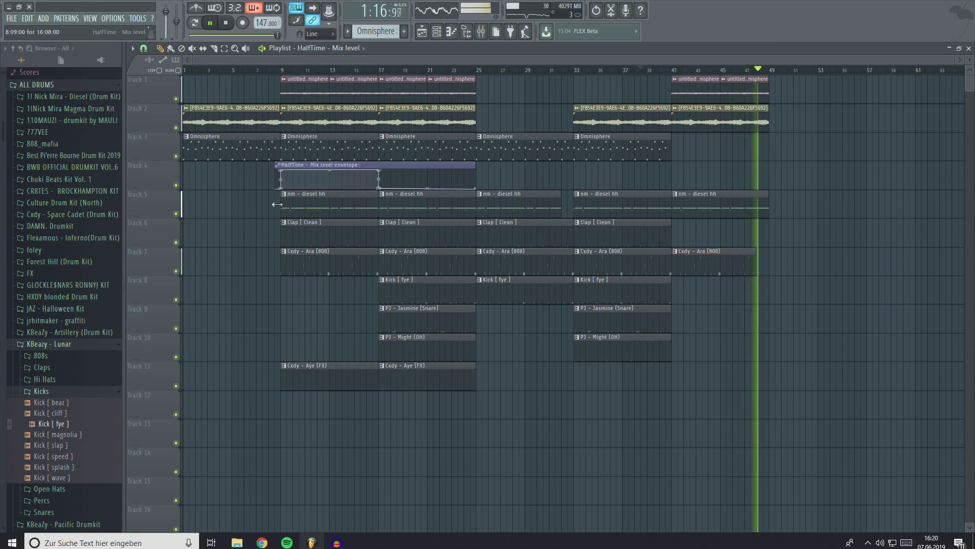
# Step: Duplicate the whole arrangement from bars 9 to 48 so the copy starts at bar 49
pyautogui.moveTo(772, 418); pyautogui.dragTo(281, 76)
pyautogui.scroll(-2, 417, 126)
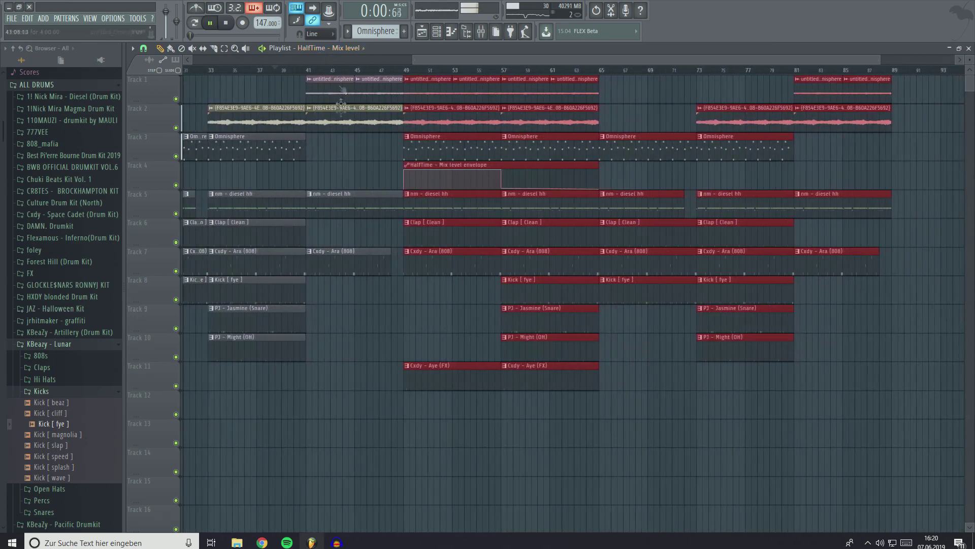
pyautogui.hotkey('ctrl', 'b')
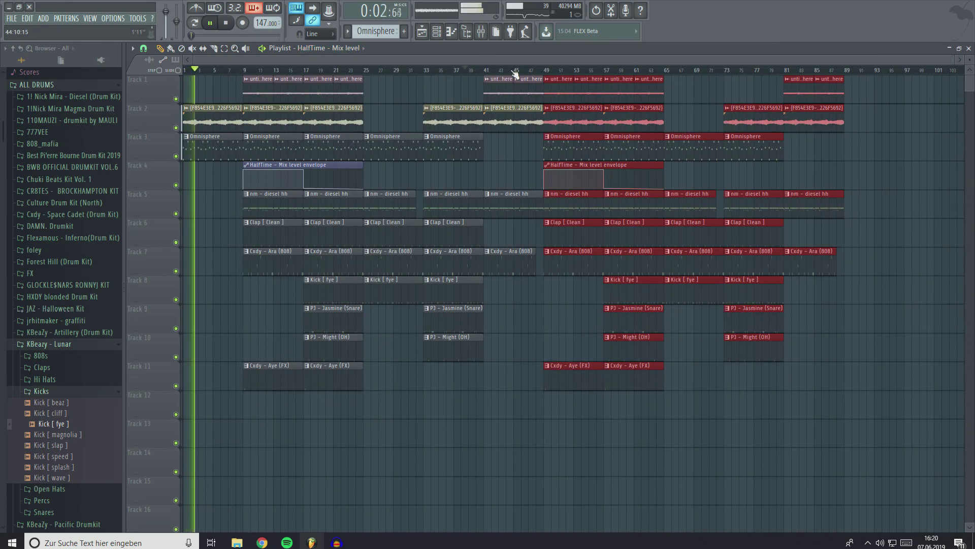
# Step: Resize the hi-hat and 808 clips starting at bar 41 so both end about half a bar before bar 49
pyautogui.click(515, 74)
pyautogui.scroll(4, 534, 207)
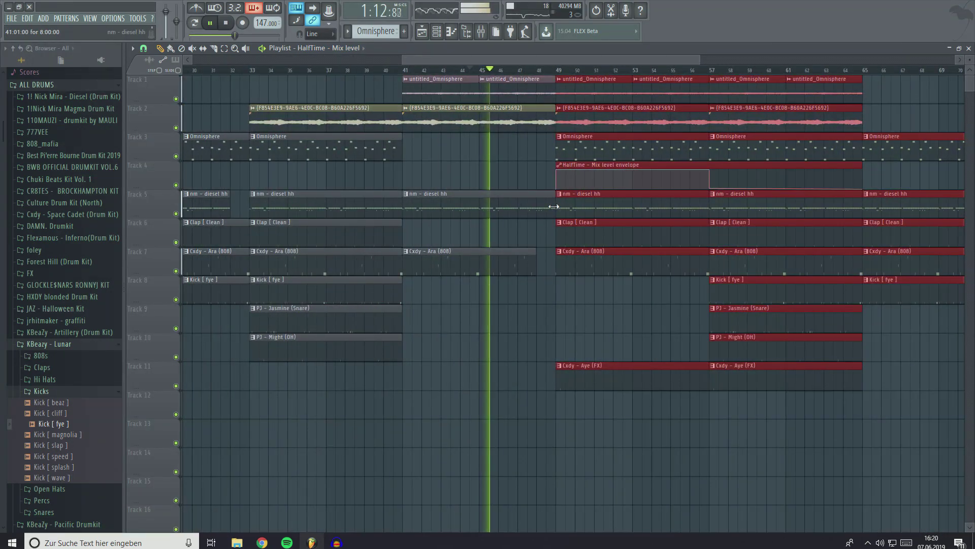
pyautogui.moveTo(553, 206); pyautogui.dragTo(553, 213)
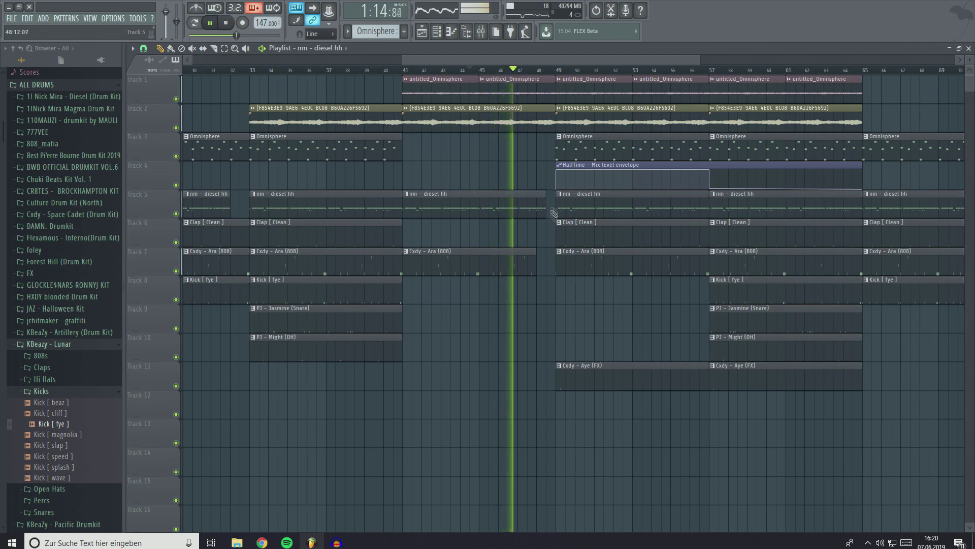
pyautogui.moveTo(535, 264); pyautogui.dragTo(546, 264)
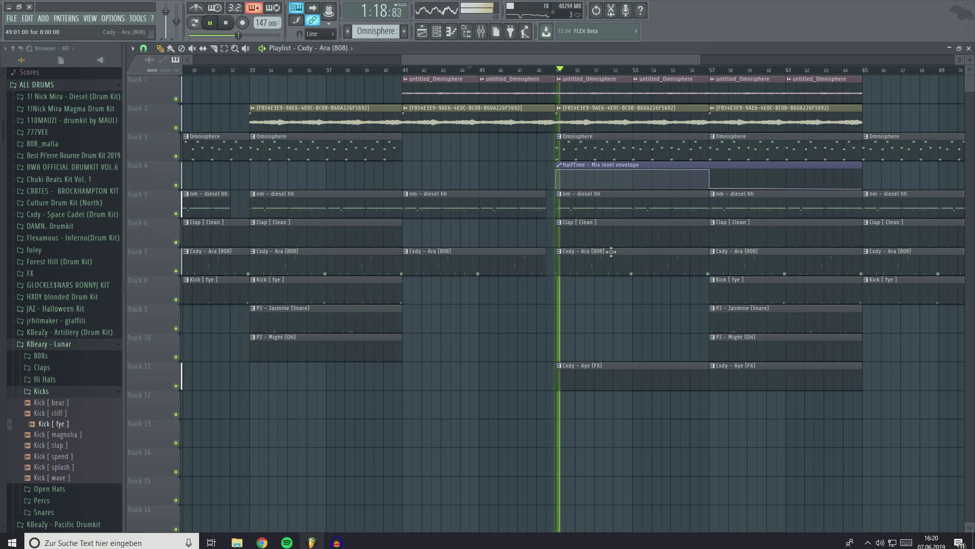
pyautogui.scroll(-4, 611, 251)
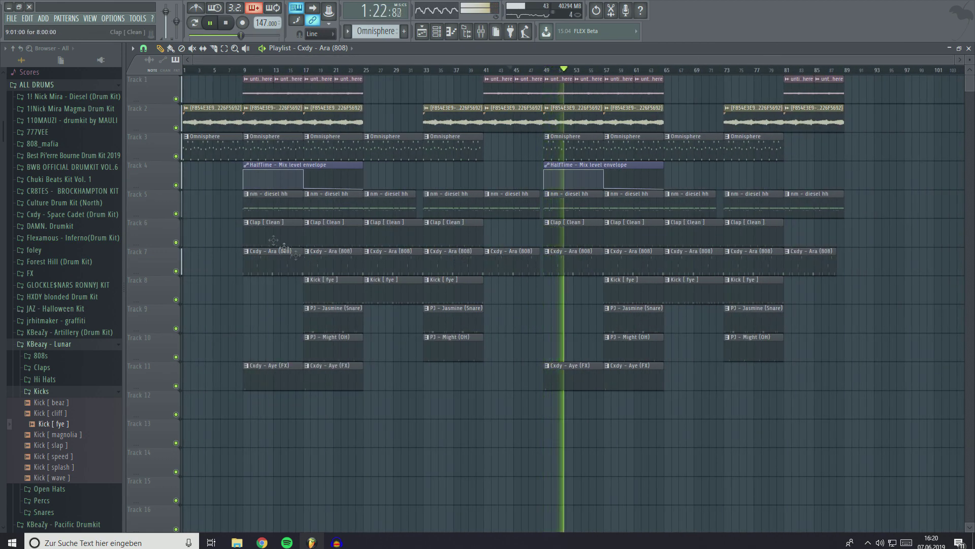
pyautogui.click(244, 290)
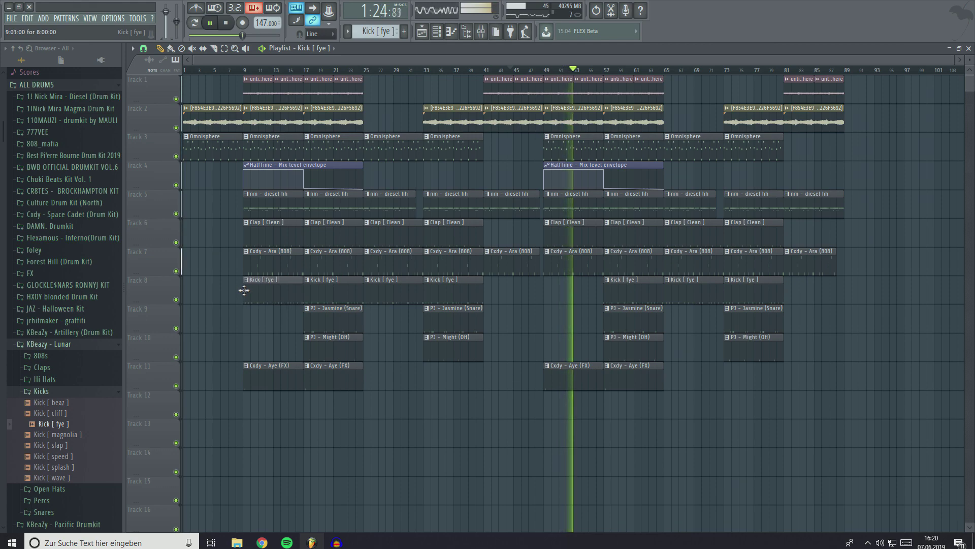
pyautogui.rightClick(244, 290)
# Step: Delete the 808 clip from bars 41 to 48 and play back the arrangement from about bar 43
pyautogui.rightClick(498, 264)
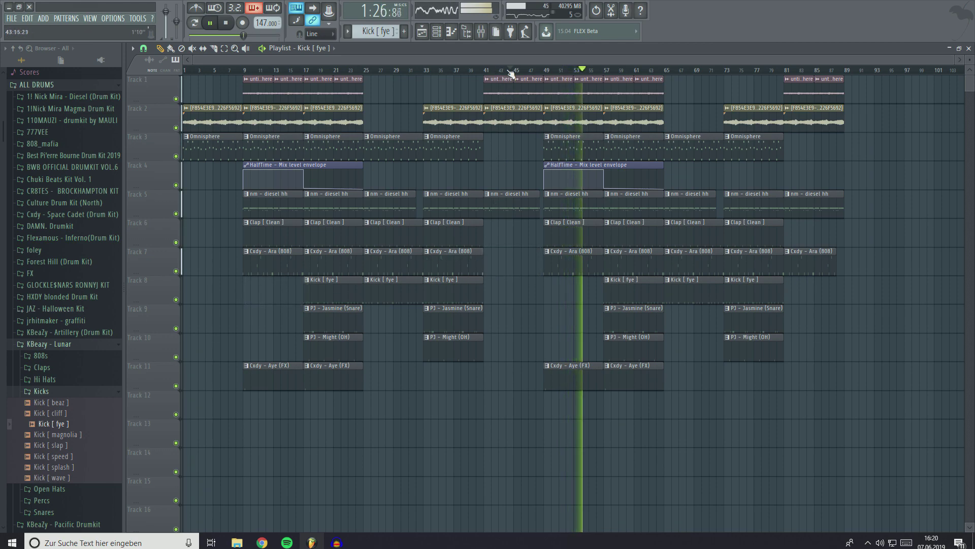
pyautogui.click(508, 71)
pyautogui.press('space')
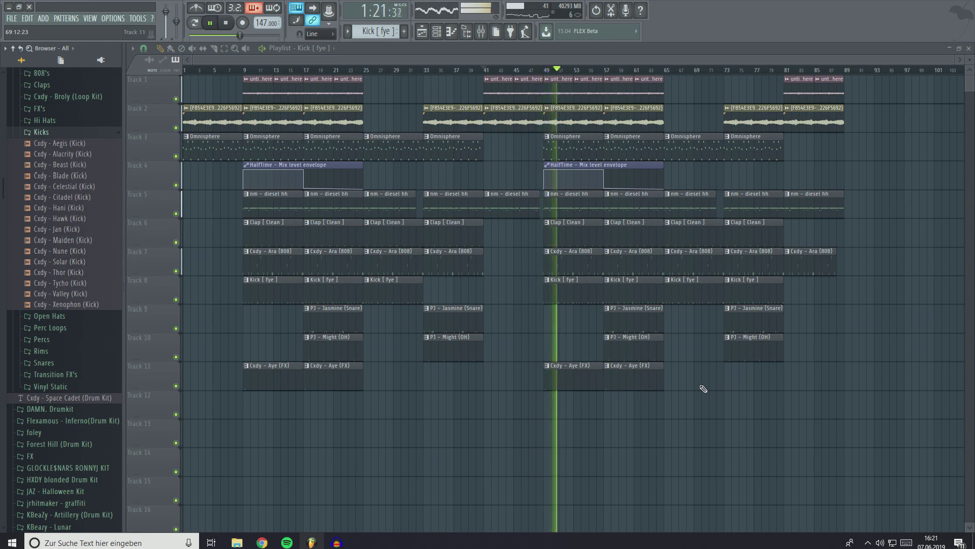
# Step: Remove the Cxdy - Aye (FX) clips from Track 11 and audition the Quality and Space samples among the Space Cadet transition effects
pyautogui.click(157, 375)
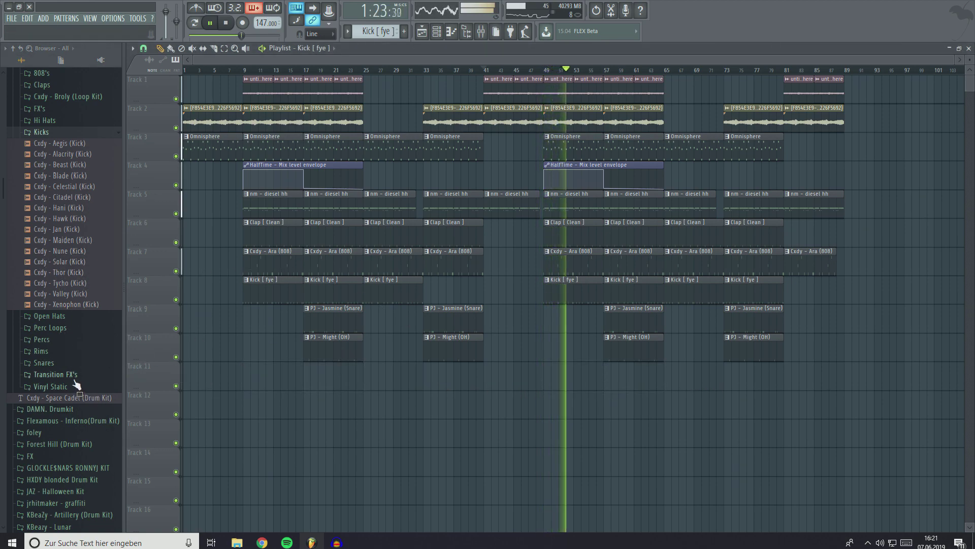
pyautogui.click(75, 376)
pyautogui.scroll(-3, 94, 355)
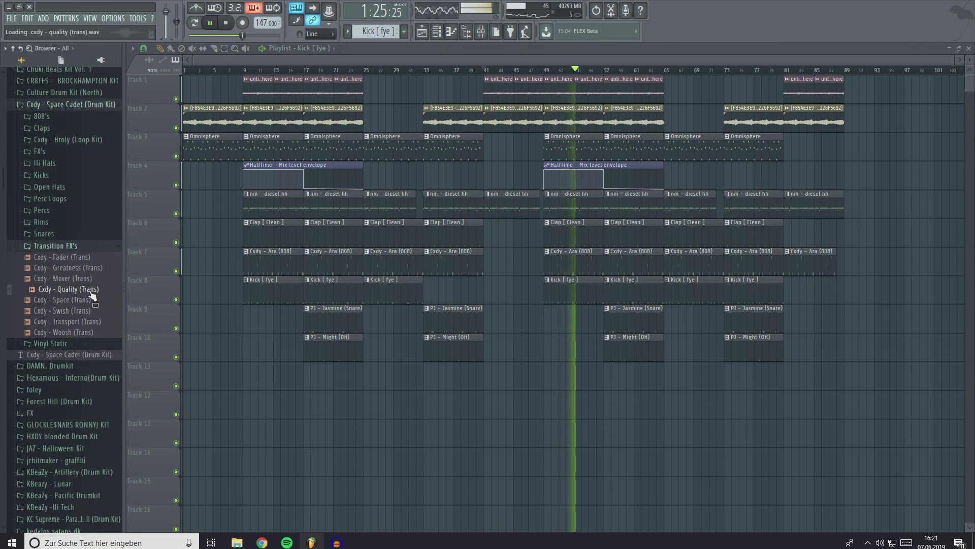
pyautogui.click(91, 289)
pyautogui.press('space')
pyautogui.click(91, 300)
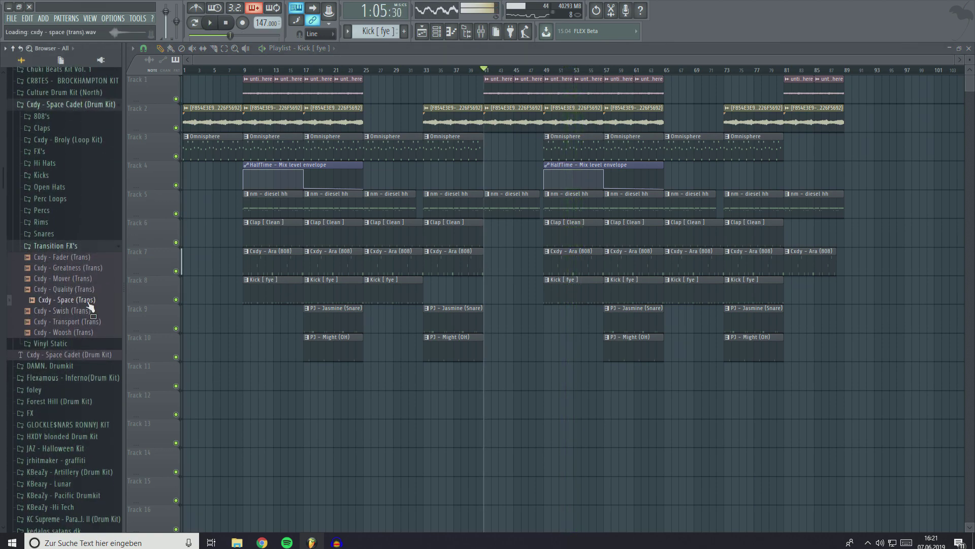
# Step: Find the "wait for it..." effect in the [ Ardist ] SFX folder and place it on Track 9 starting at about bar 8
pyautogui.scroll(-15, 92, 316)
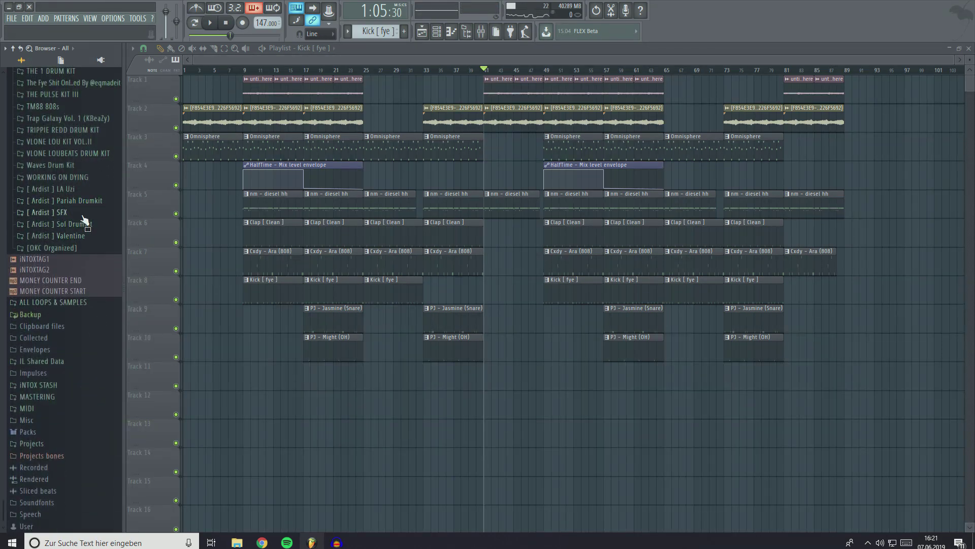
pyautogui.click(83, 213)
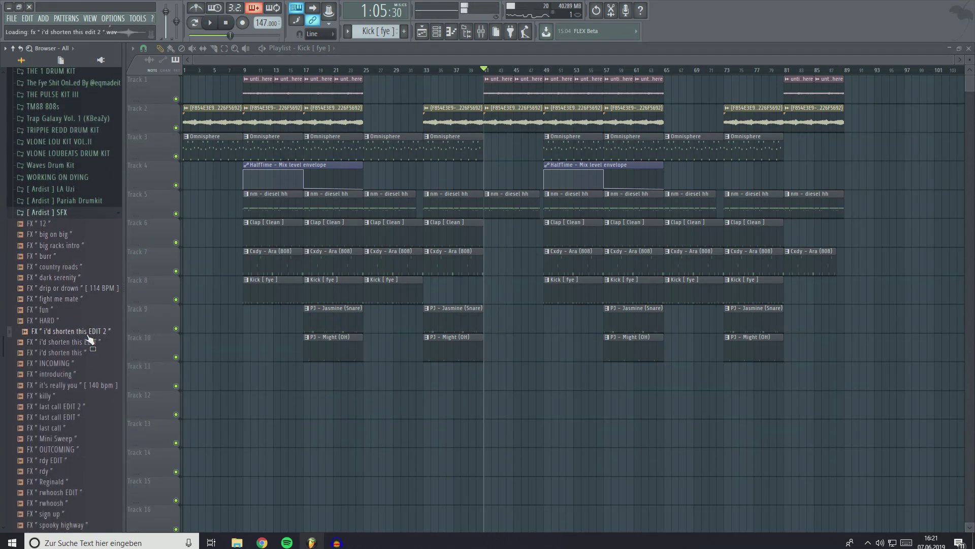
pyautogui.scroll(-8, 82, 374)
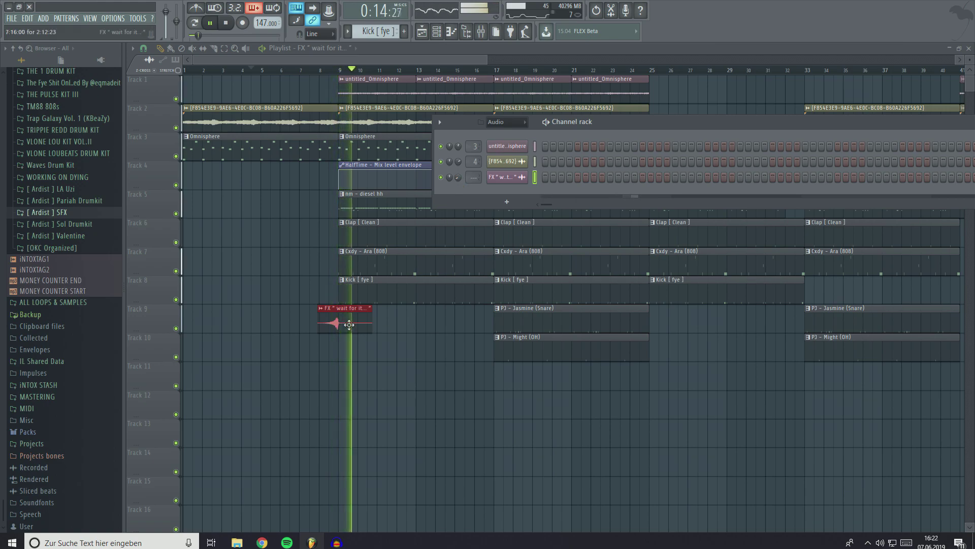
pyautogui.press('F6')
# Step: Look over the full arrangement in the playlist and stop the playback
pyautogui.scroll(-4, 533, 315)
pyautogui.scroll(-1, 587, 321)
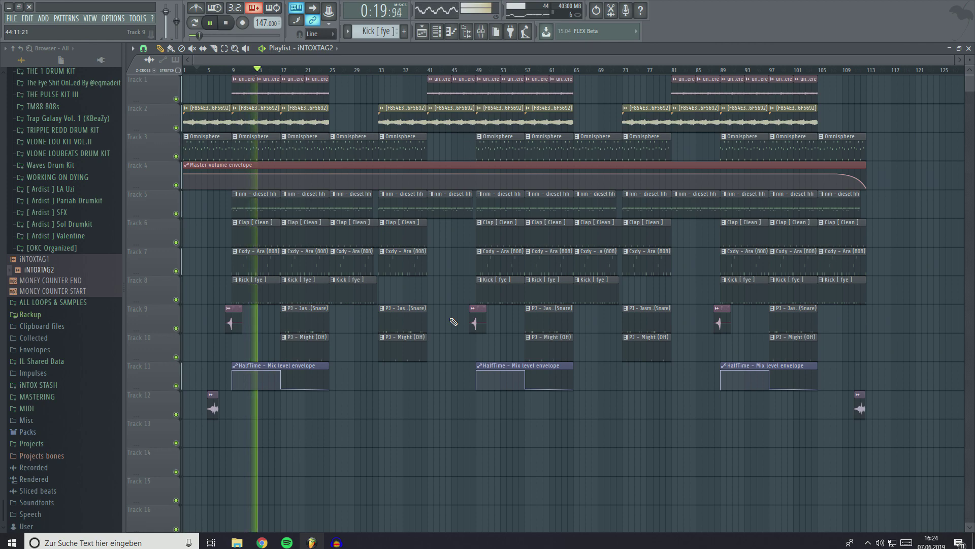
pyautogui.press('space')
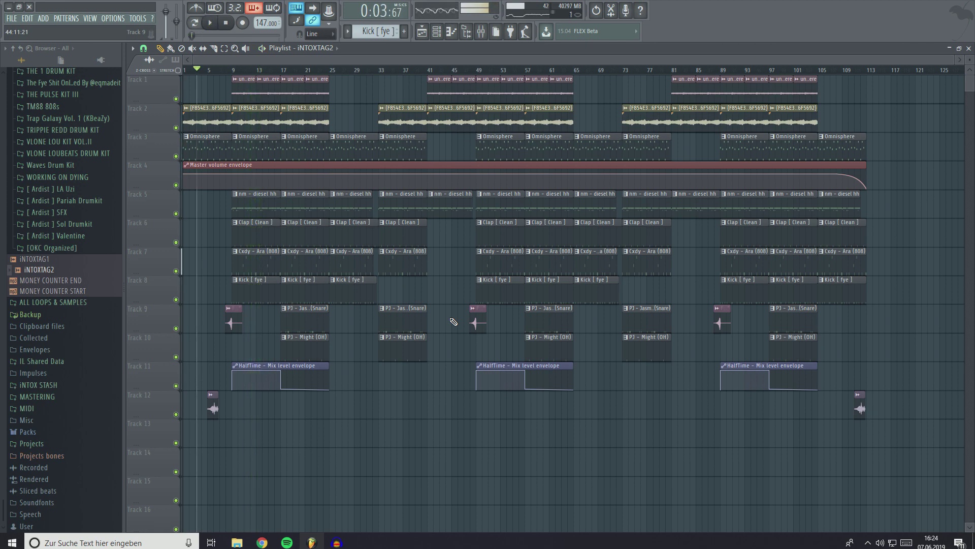